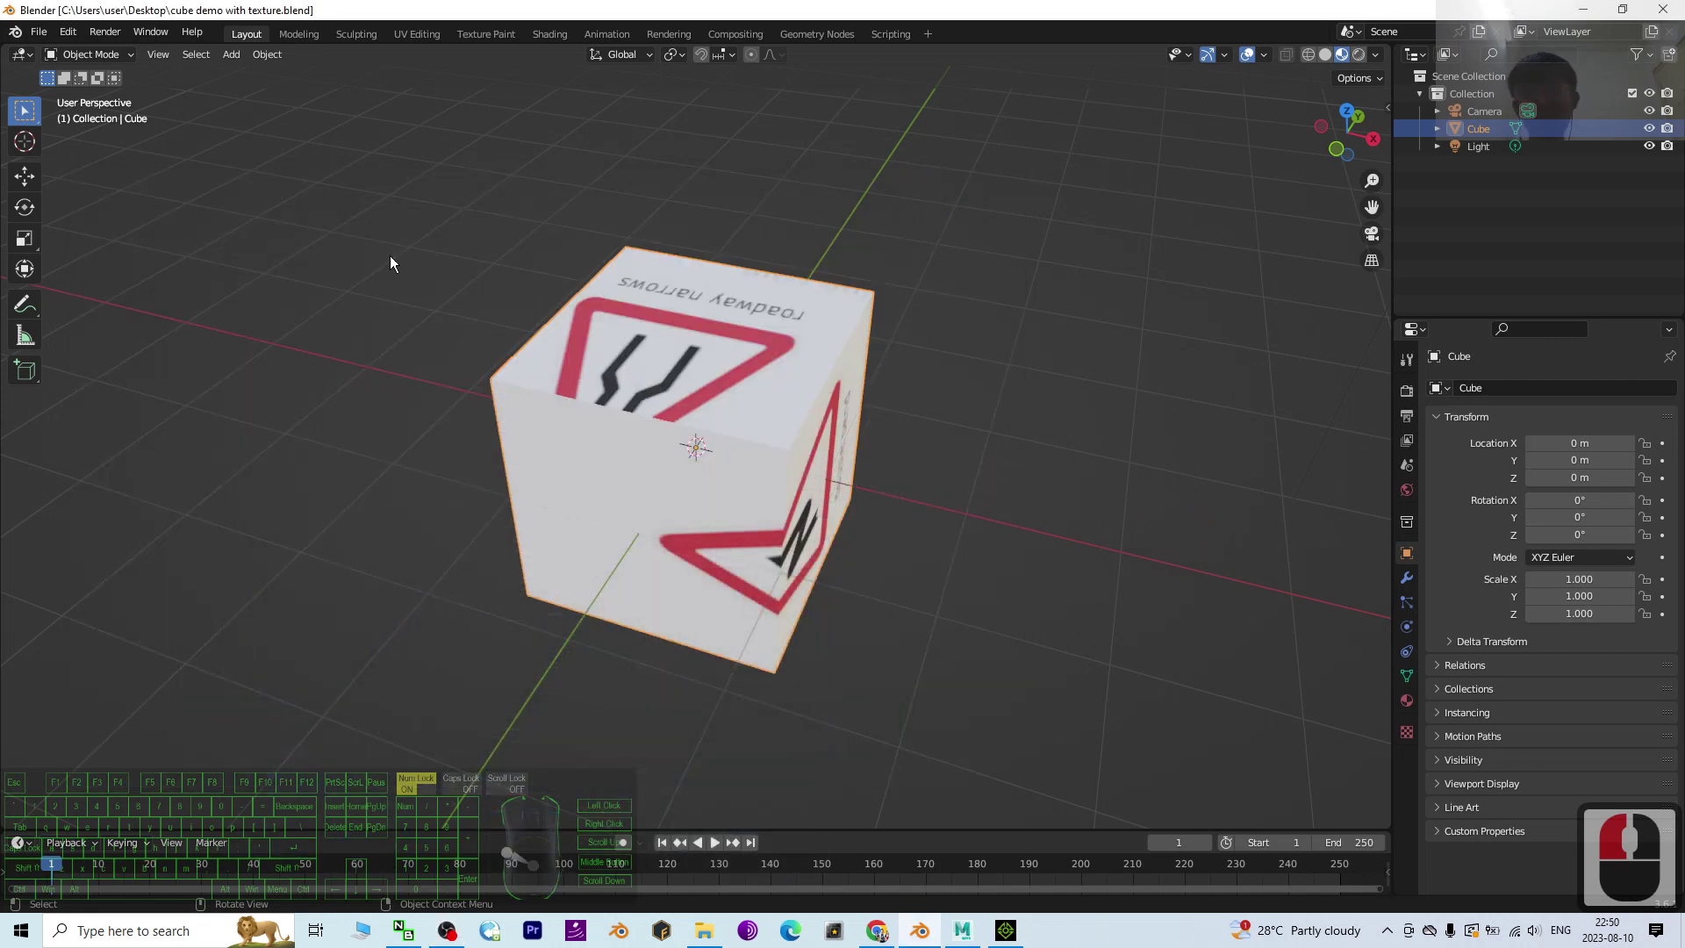
# Orbit around the road-sign cube to inspect its faces, the light and the camera.
pyautogui.moveTo(986, 634)
pyautogui.mouseDown(button='middle')
pyautogui.moveTo(873, 593)
pyautogui.moveTo(883, 584)
pyautogui.moveTo(621, 419)
pyautogui.mouseUp(button='middle')
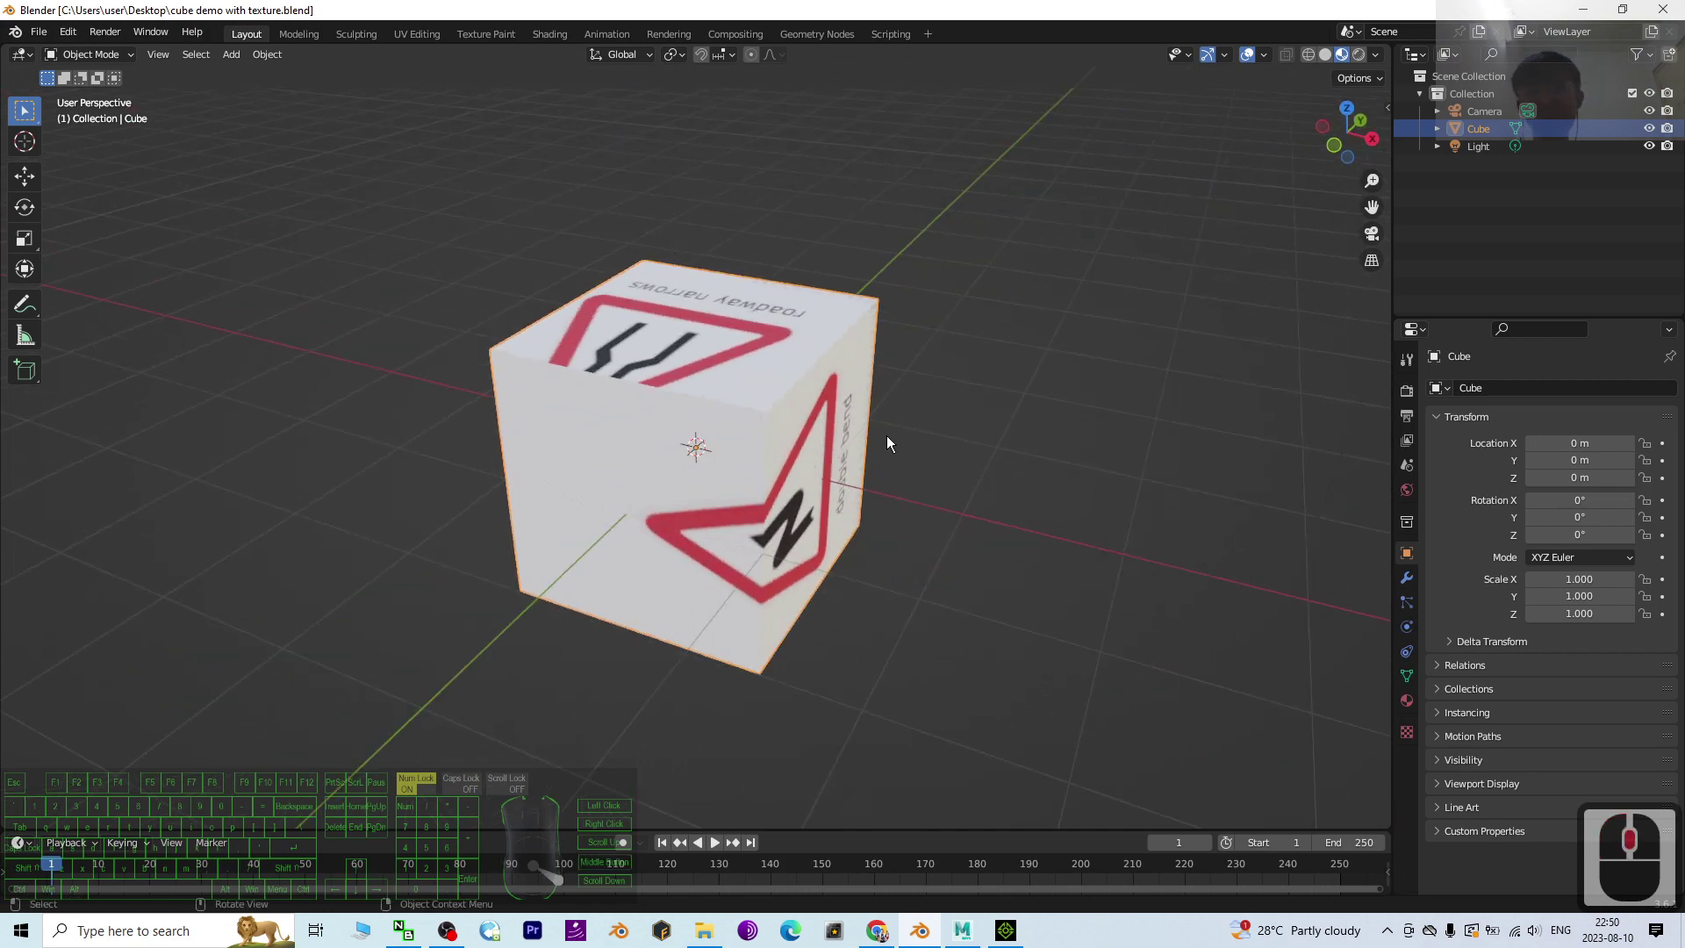
pyautogui.moveTo(887, 444)
pyautogui.mouseDown(button='middle')
pyautogui.moveTo(673, 463)
pyautogui.moveTo(795, 466)
pyautogui.mouseUp(button='middle')
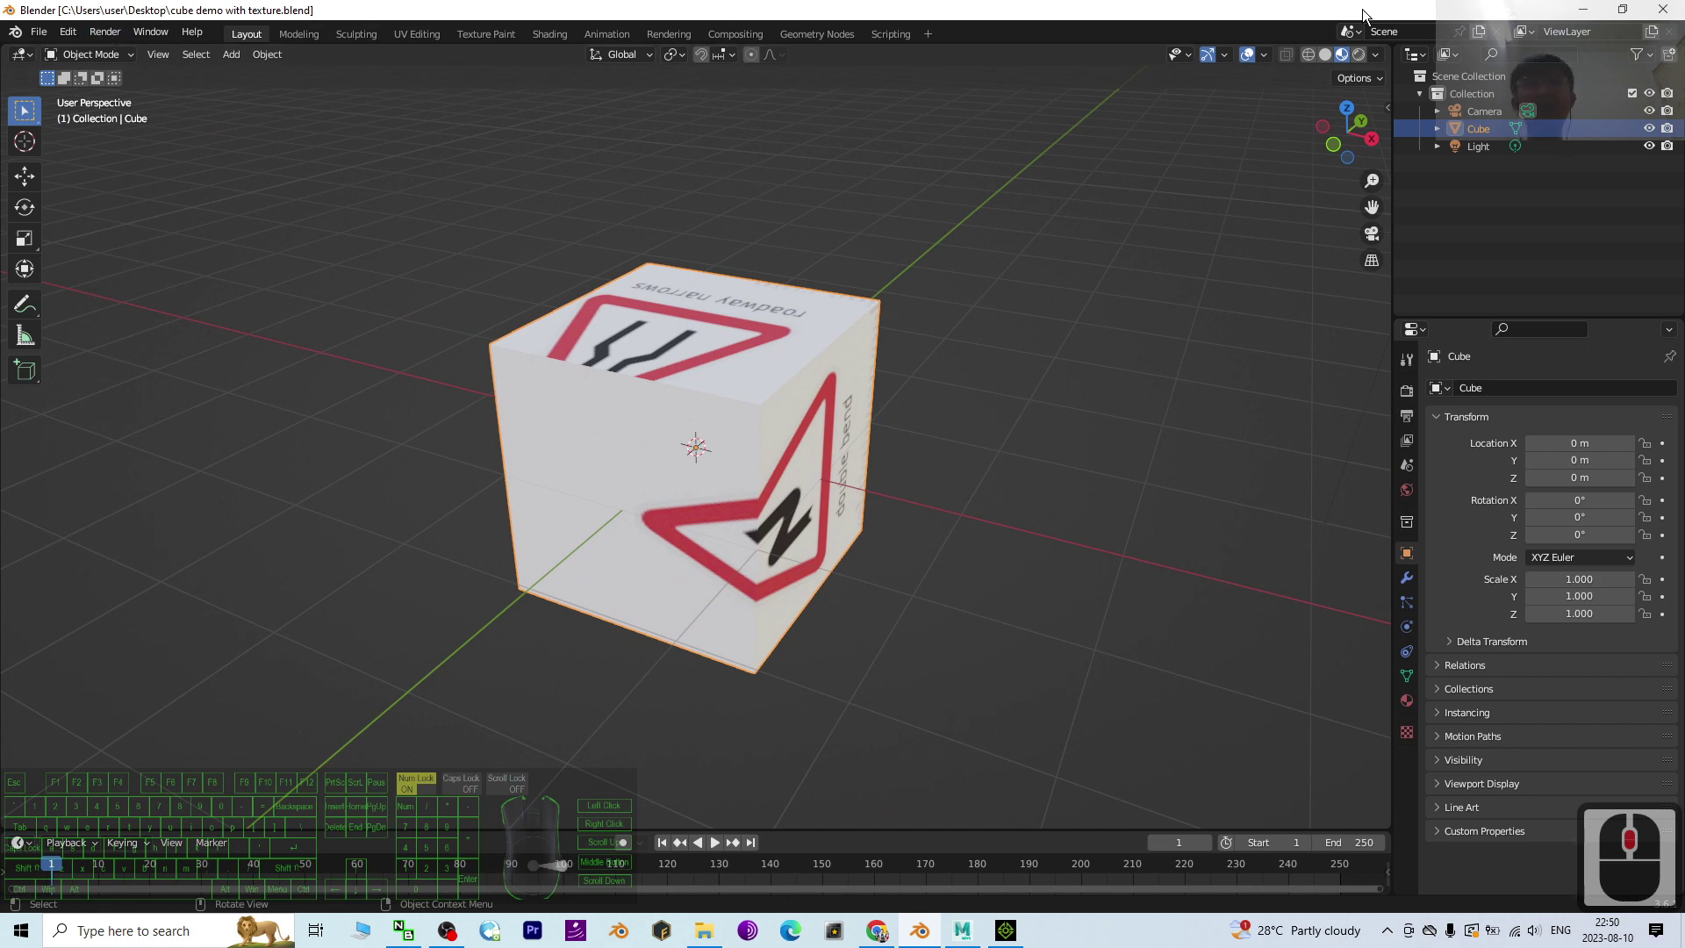
pyautogui.click(250, 36)
pyautogui.moveTo(796, 468)
pyautogui.mouseDown(button='middle')
pyautogui.moveTo(775, 499)
pyautogui.moveTo(773, 475)
pyautogui.moveTo(929, 484)
pyautogui.moveTo(512, 409)
pyautogui.mouseUp(button='middle')
pyautogui.scroll(-7, 774, 462)
pyautogui.scroll(-4, 774, 461)
pyautogui.moveTo(650, 453)
pyautogui.mouseDown(button='middle')
pyautogui.moveTo(724, 465)
pyautogui.moveTo(865, 365)
pyautogui.mouseUp(button='middle')
pyautogui.click(849, 351)
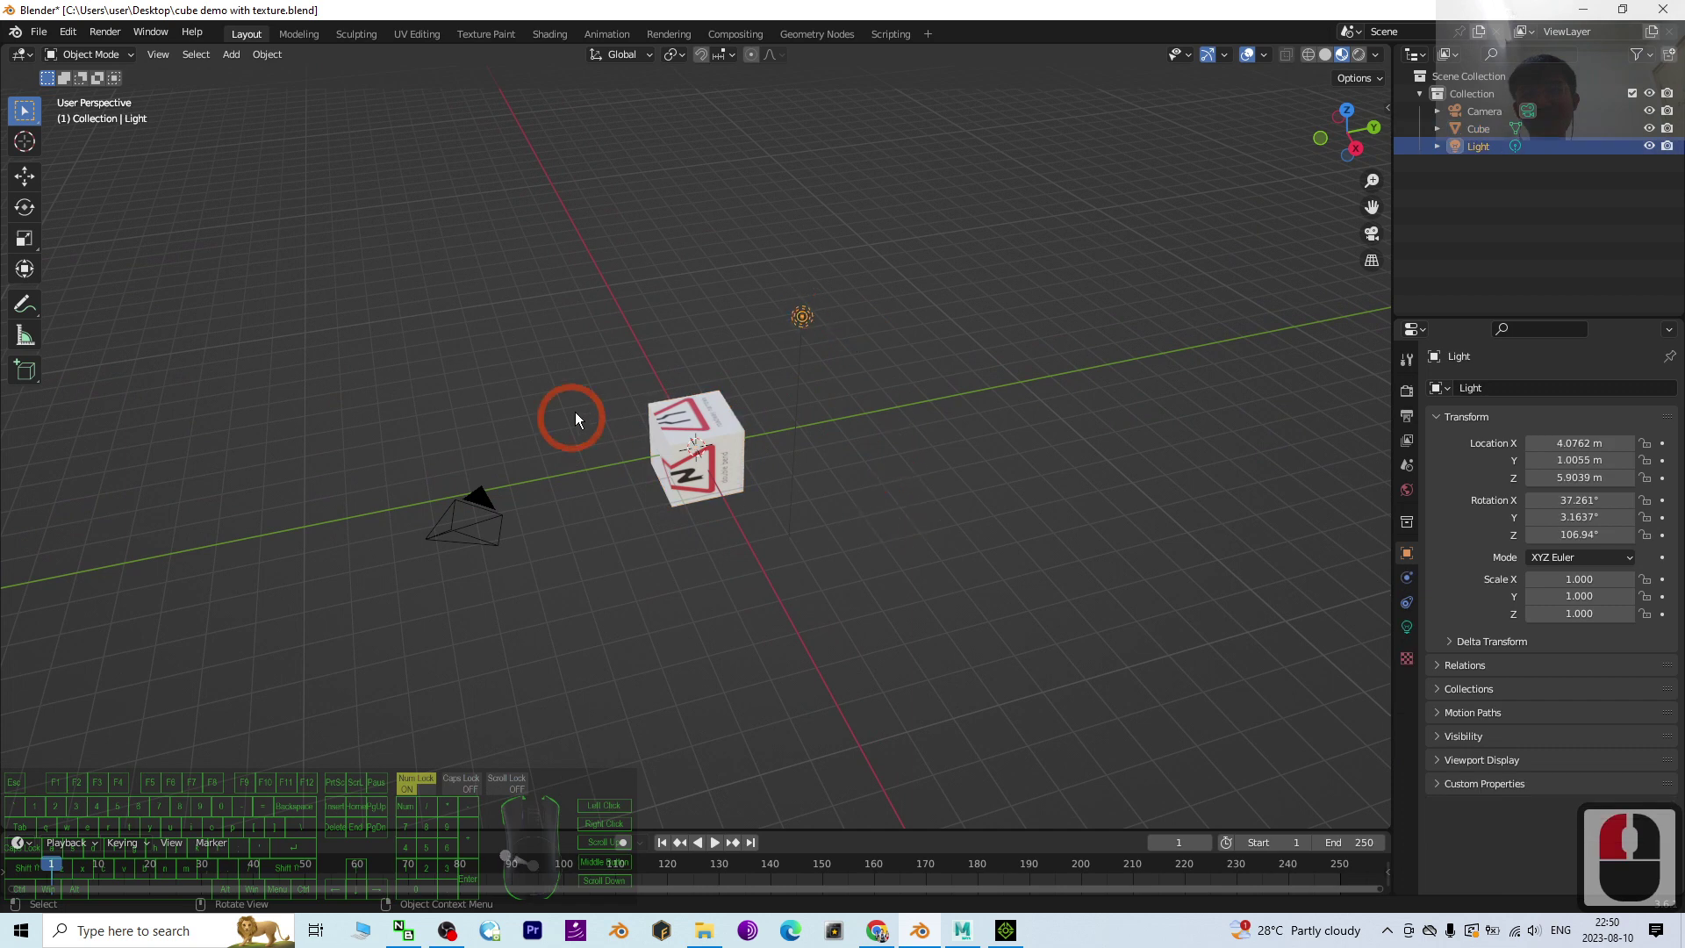
pyautogui.click(711, 427)
pyautogui.scroll(3, 713, 432)
pyautogui.scroll(2, 714, 432)
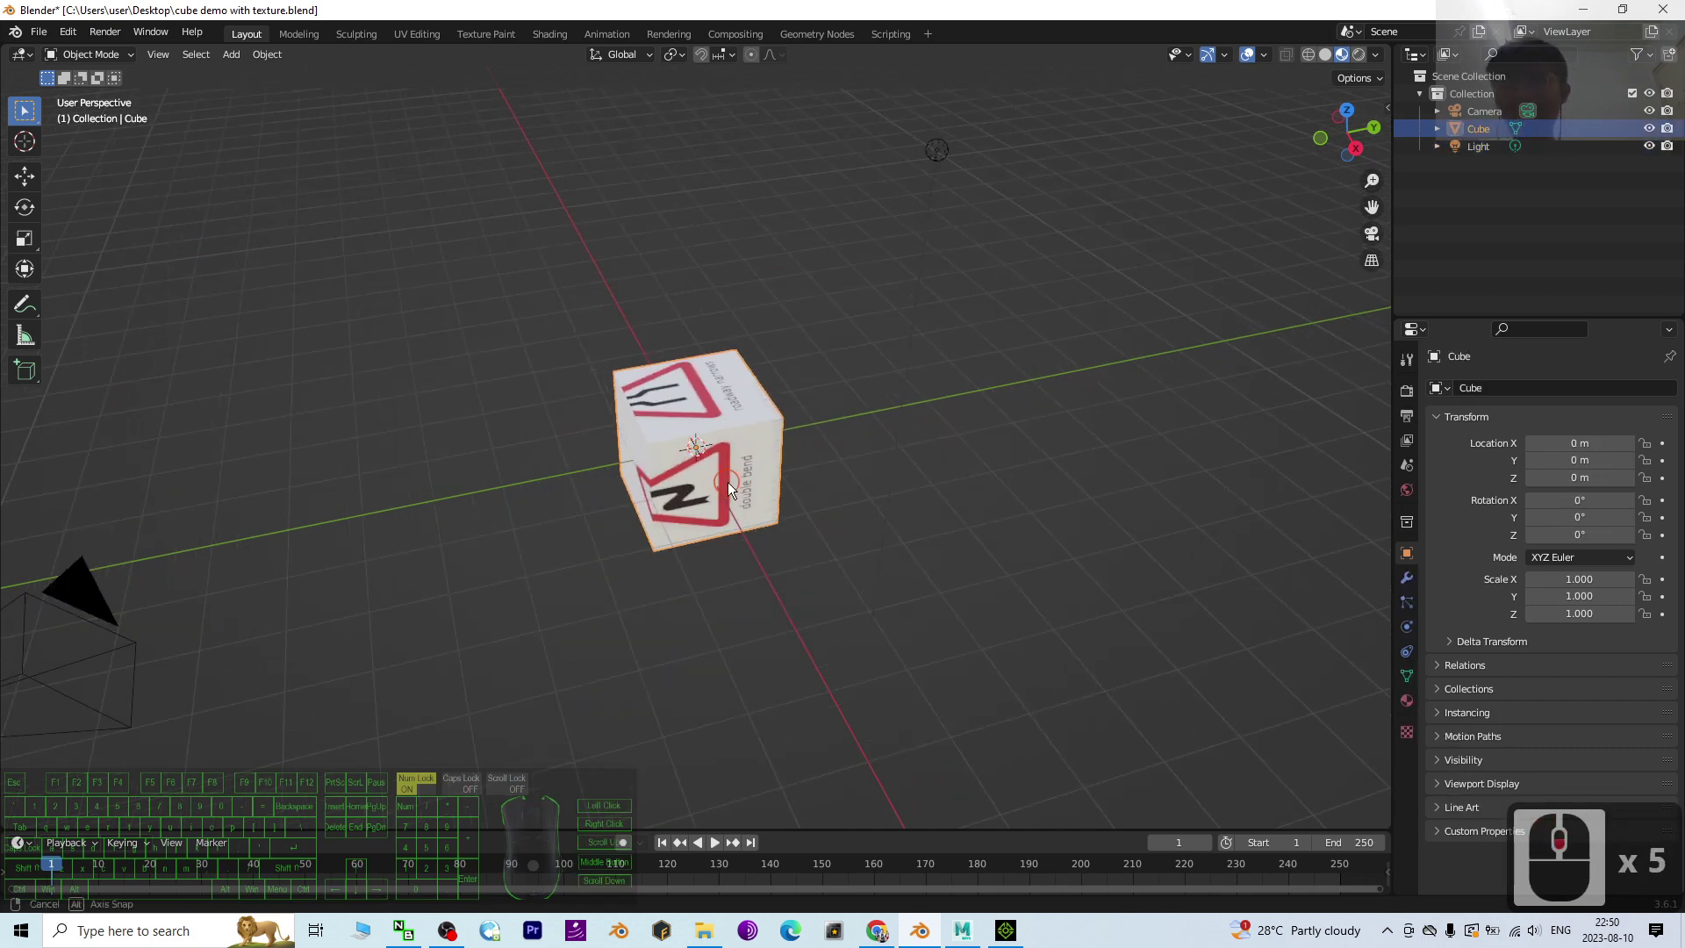
pyautogui.moveTo(728, 482); pyautogui.dragTo(742, 476, button='middle')
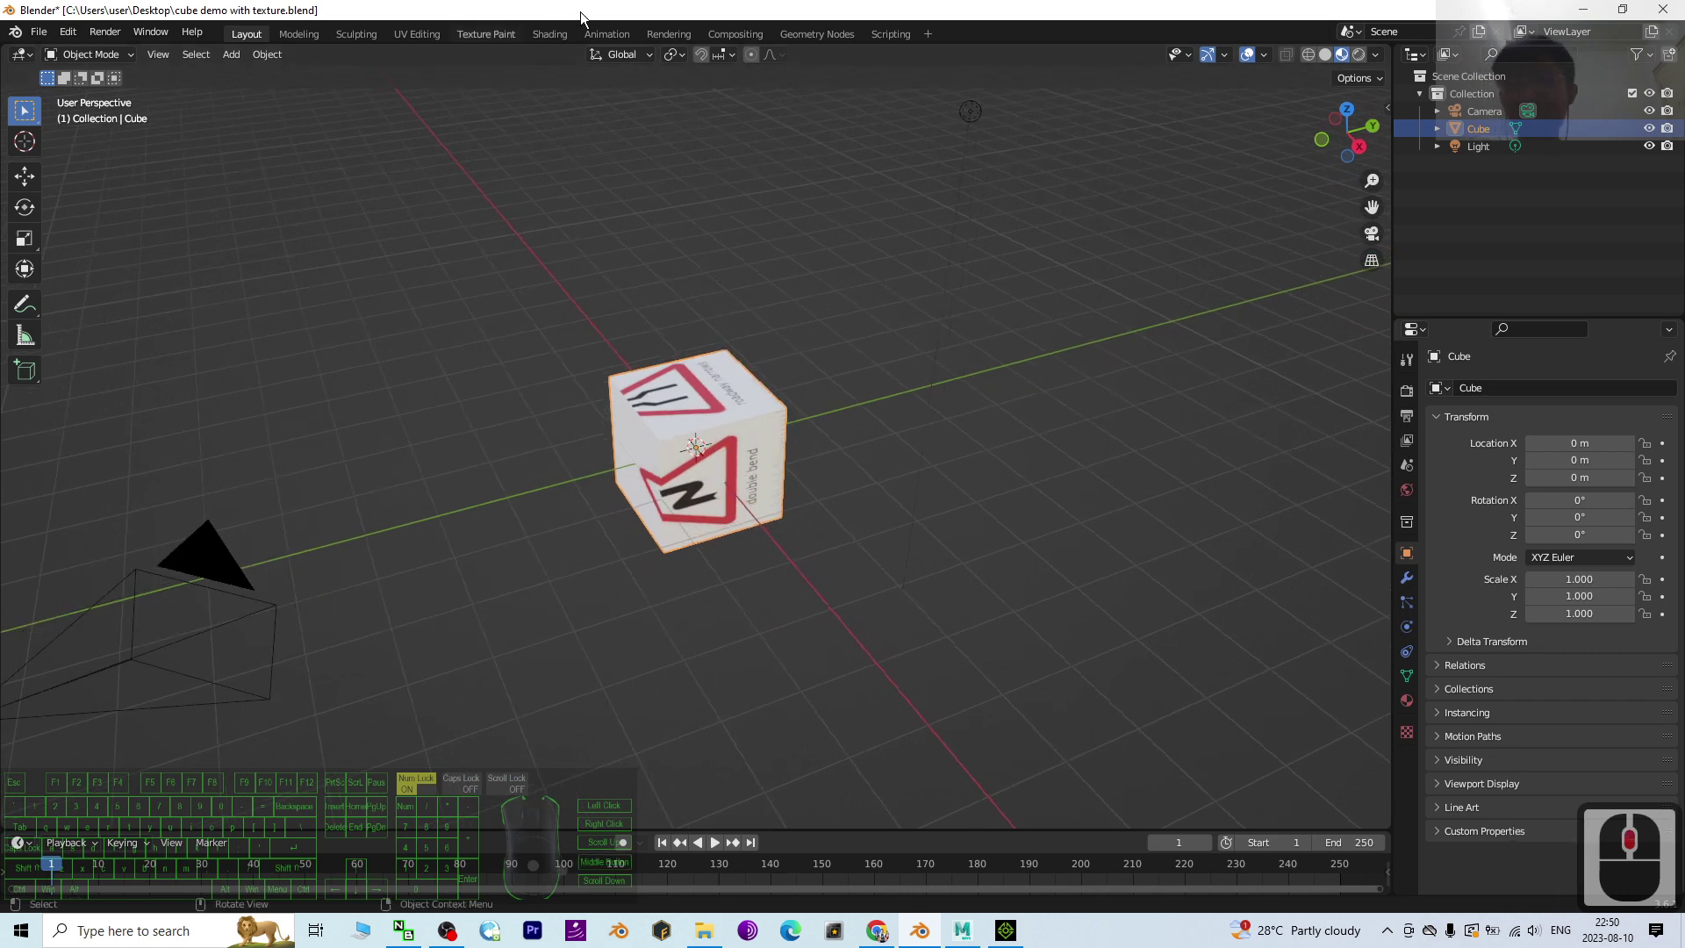
# In the Animation workspace, grab the camera and move it to reframe the cube.
pyautogui.click(604, 30)
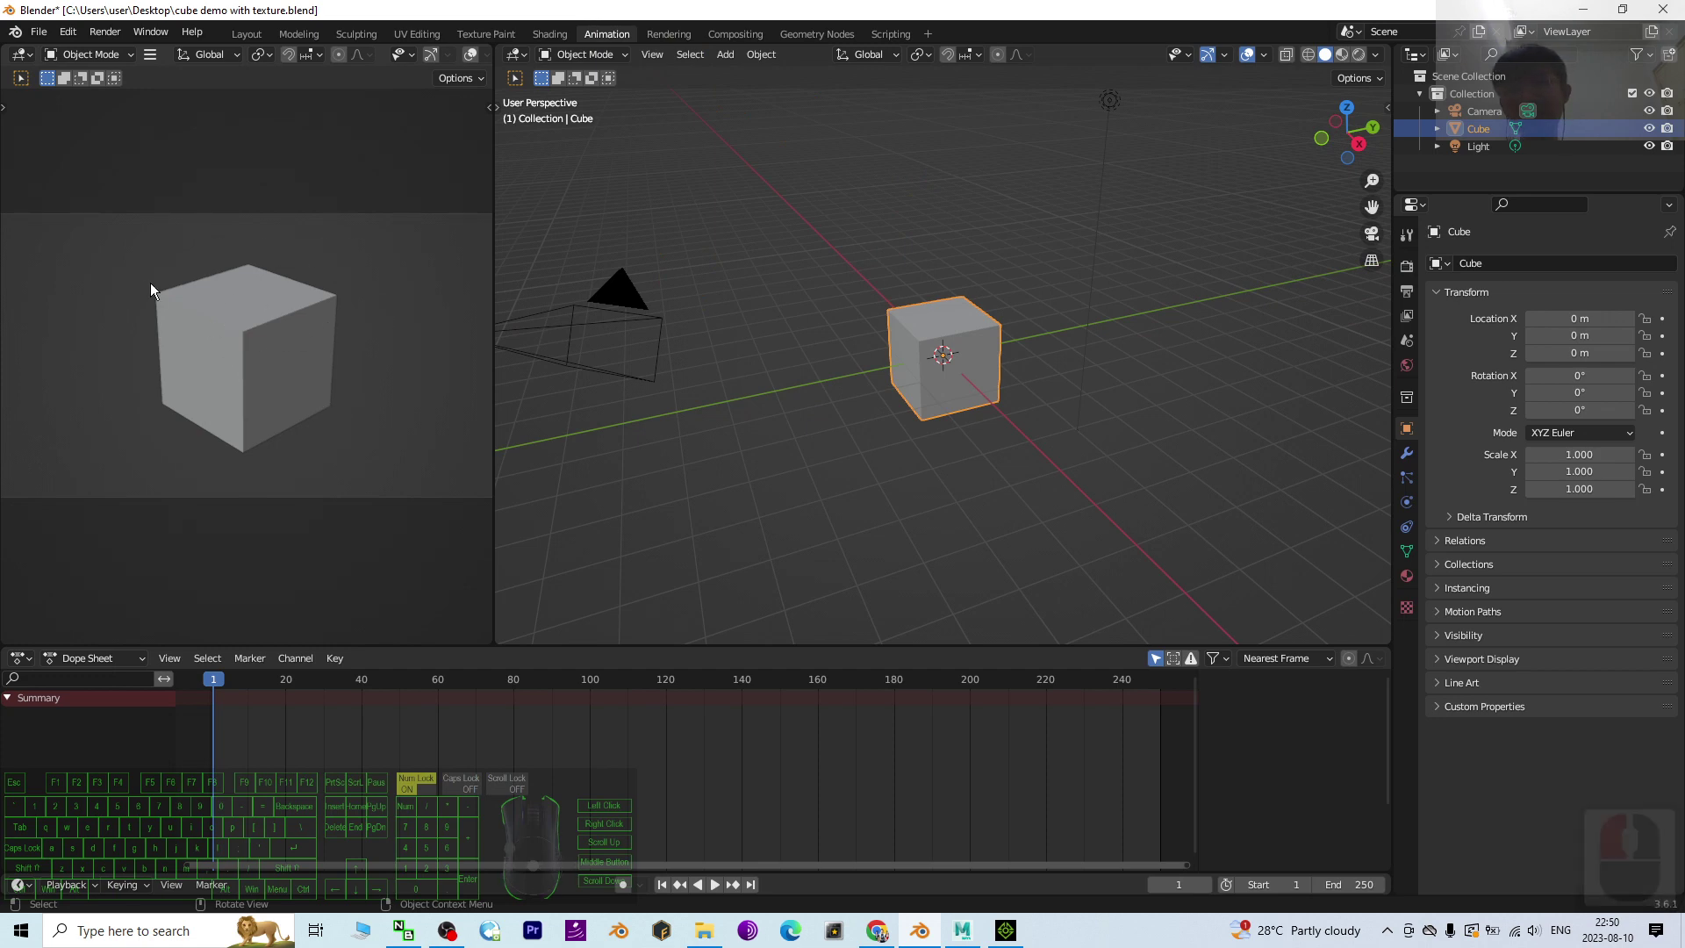
pyautogui.click(618, 296)
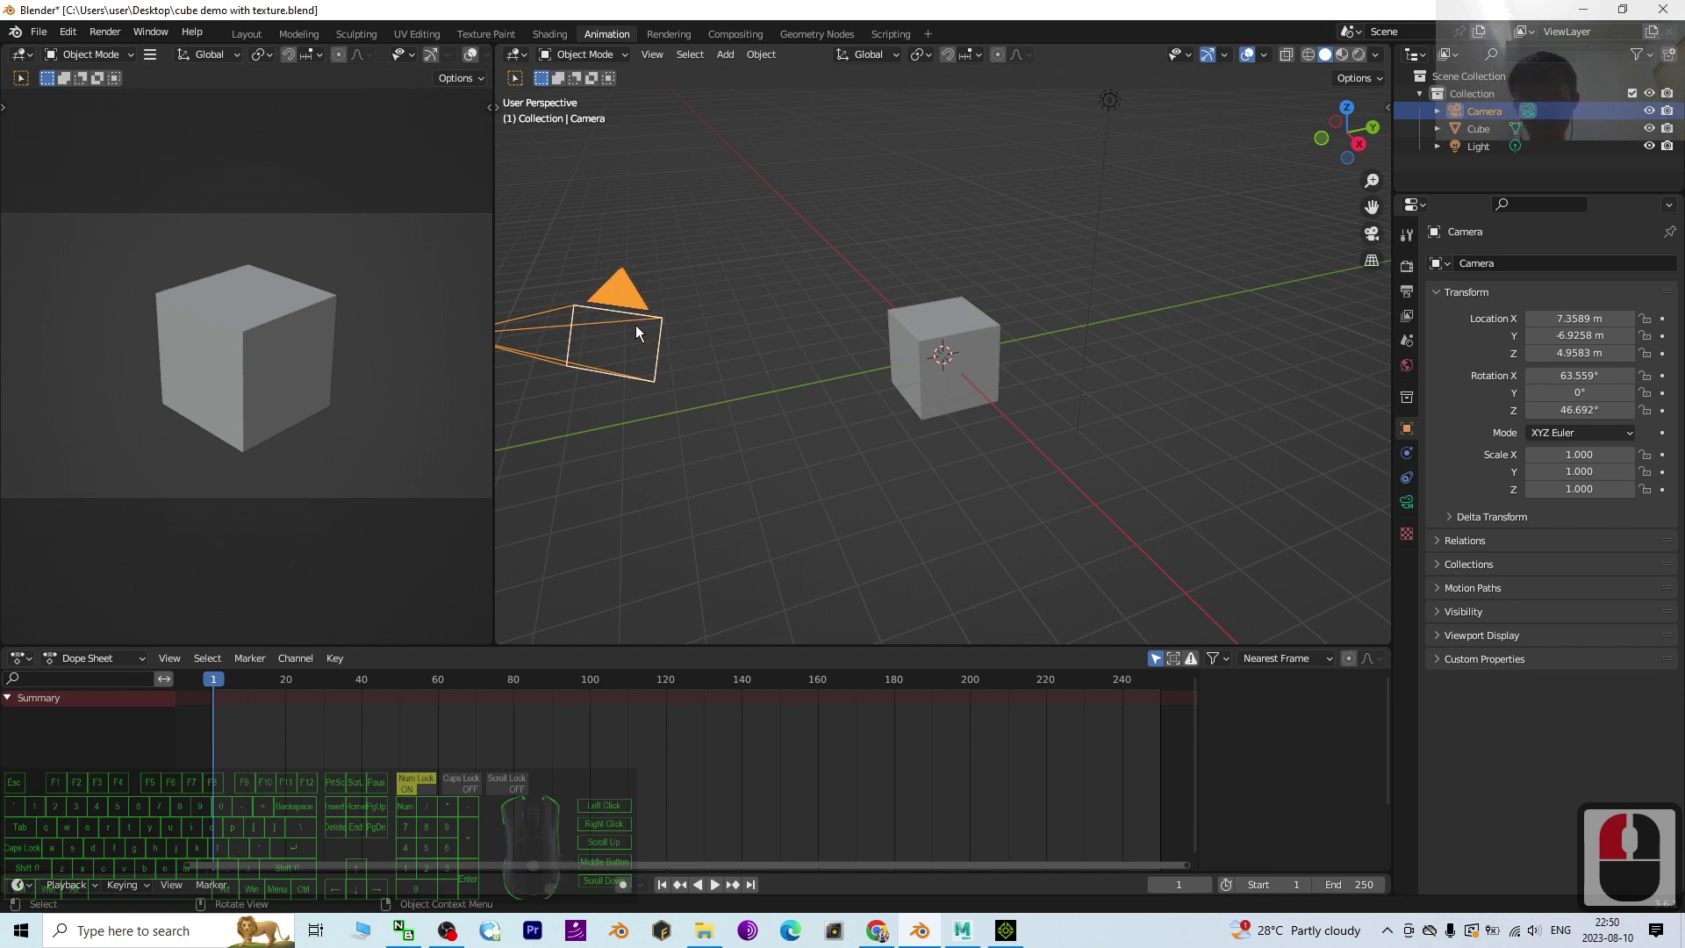
pyautogui.press('g')
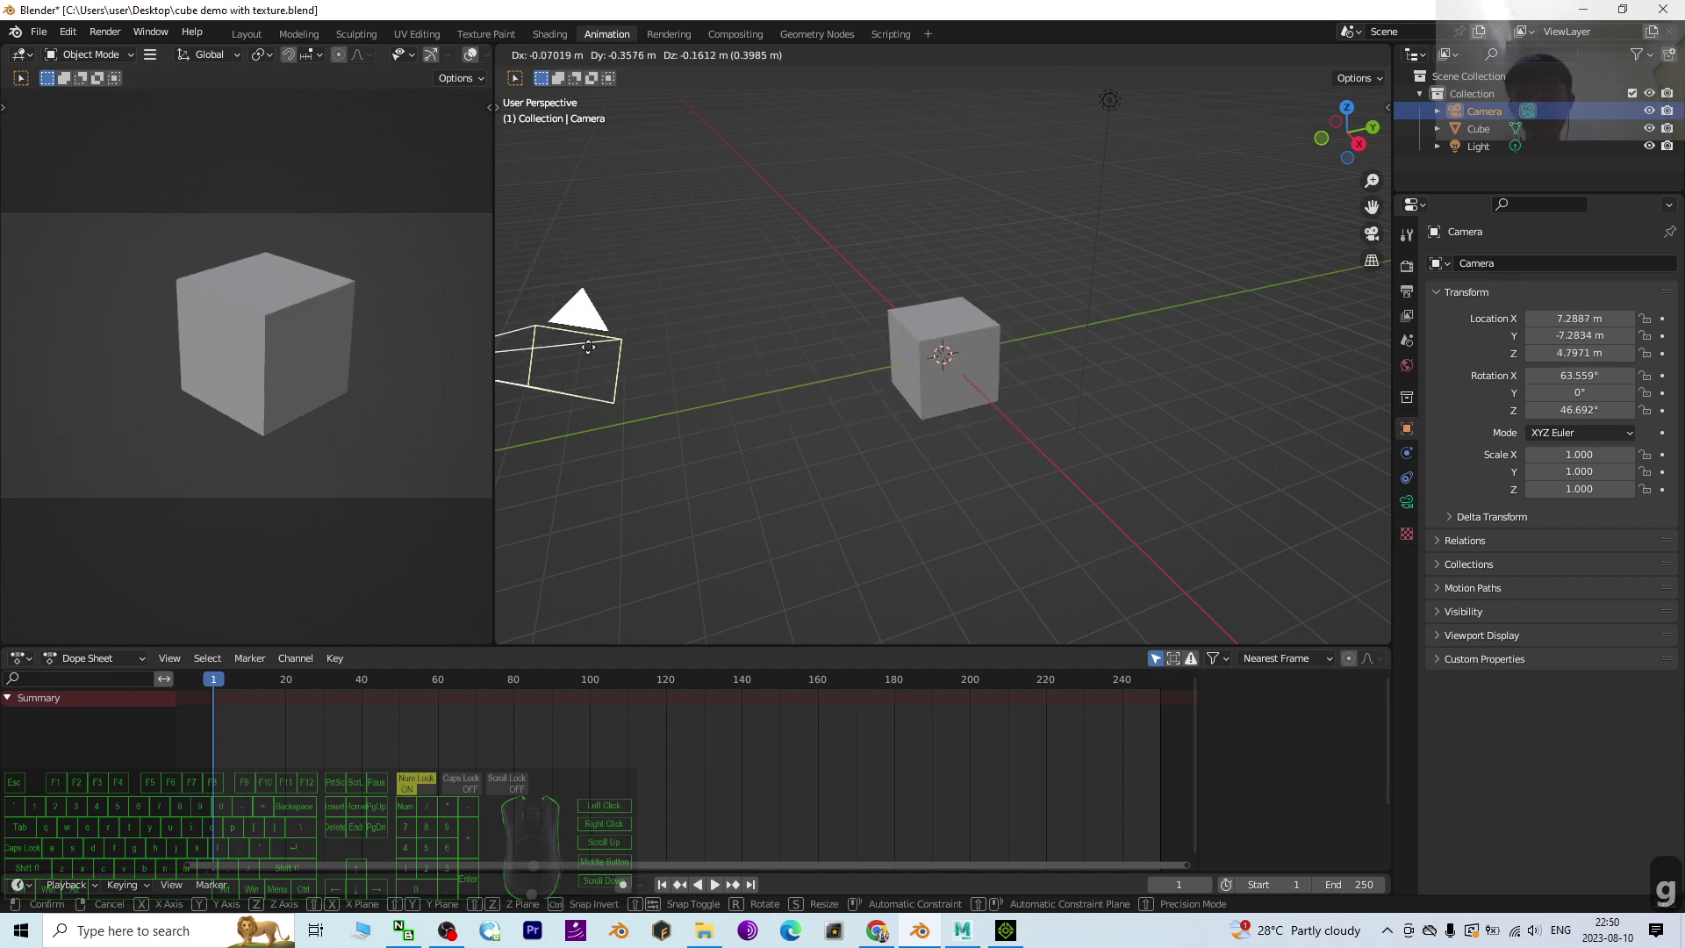
pyautogui.click(511, 326)
pyautogui.middleClick(210, 250)
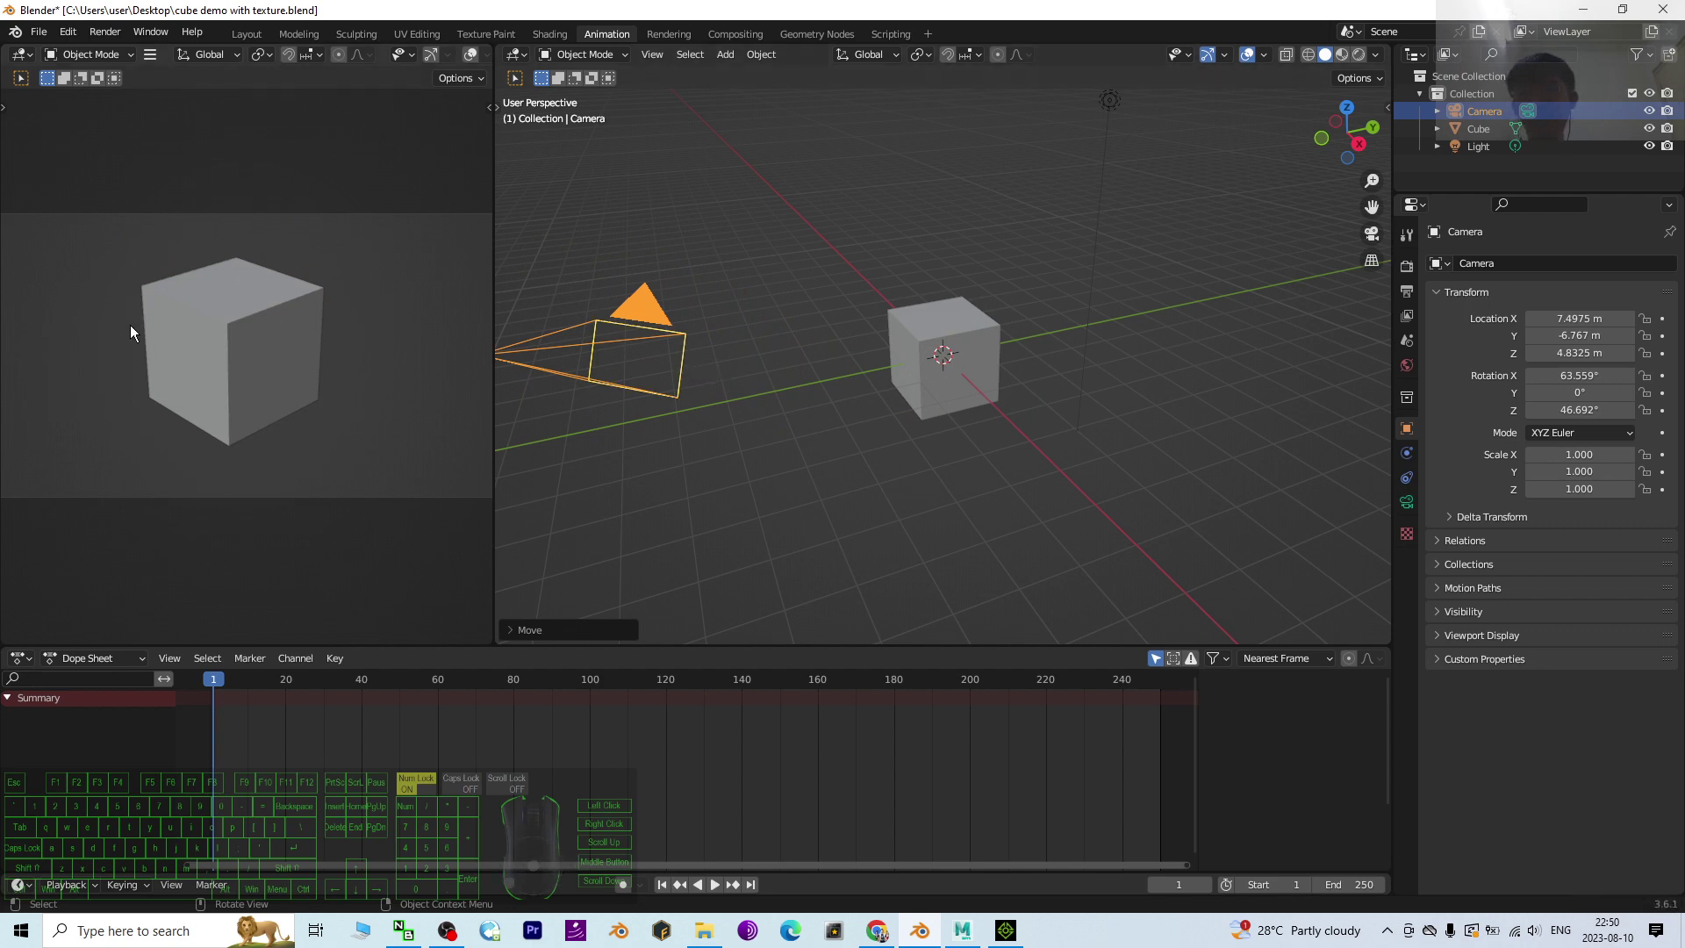
# Rotate the selected camera, constraining to Y, Z then X, so the cube sits well framed.
pyautogui.click(631, 313)
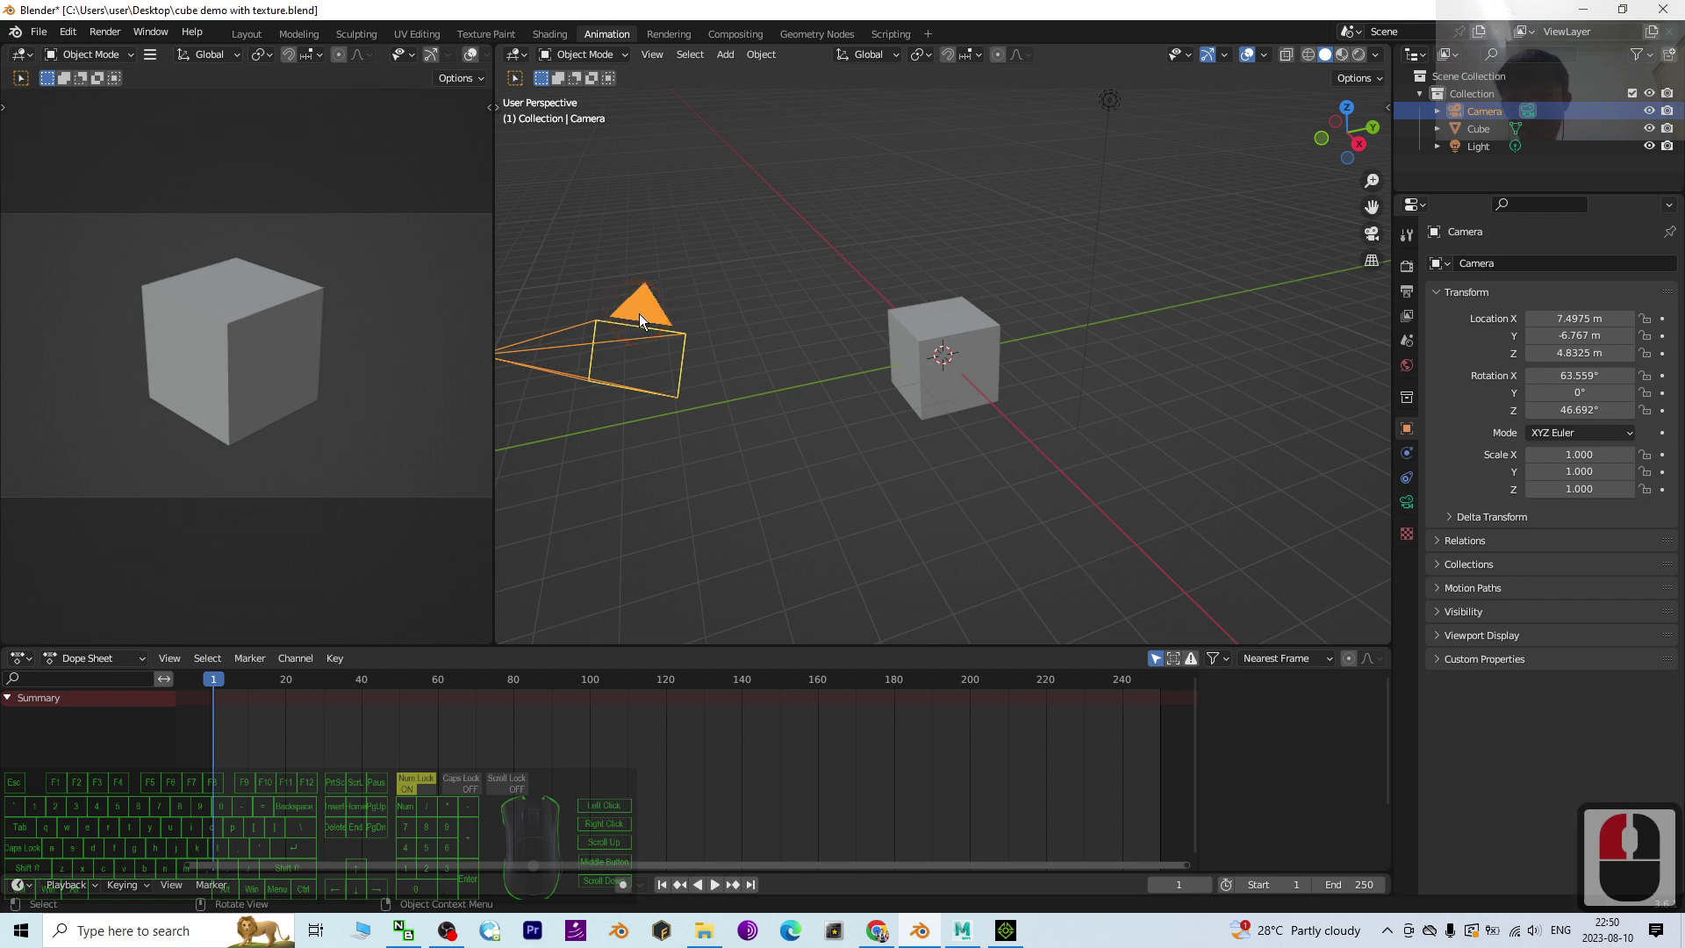
pyautogui.press('r')
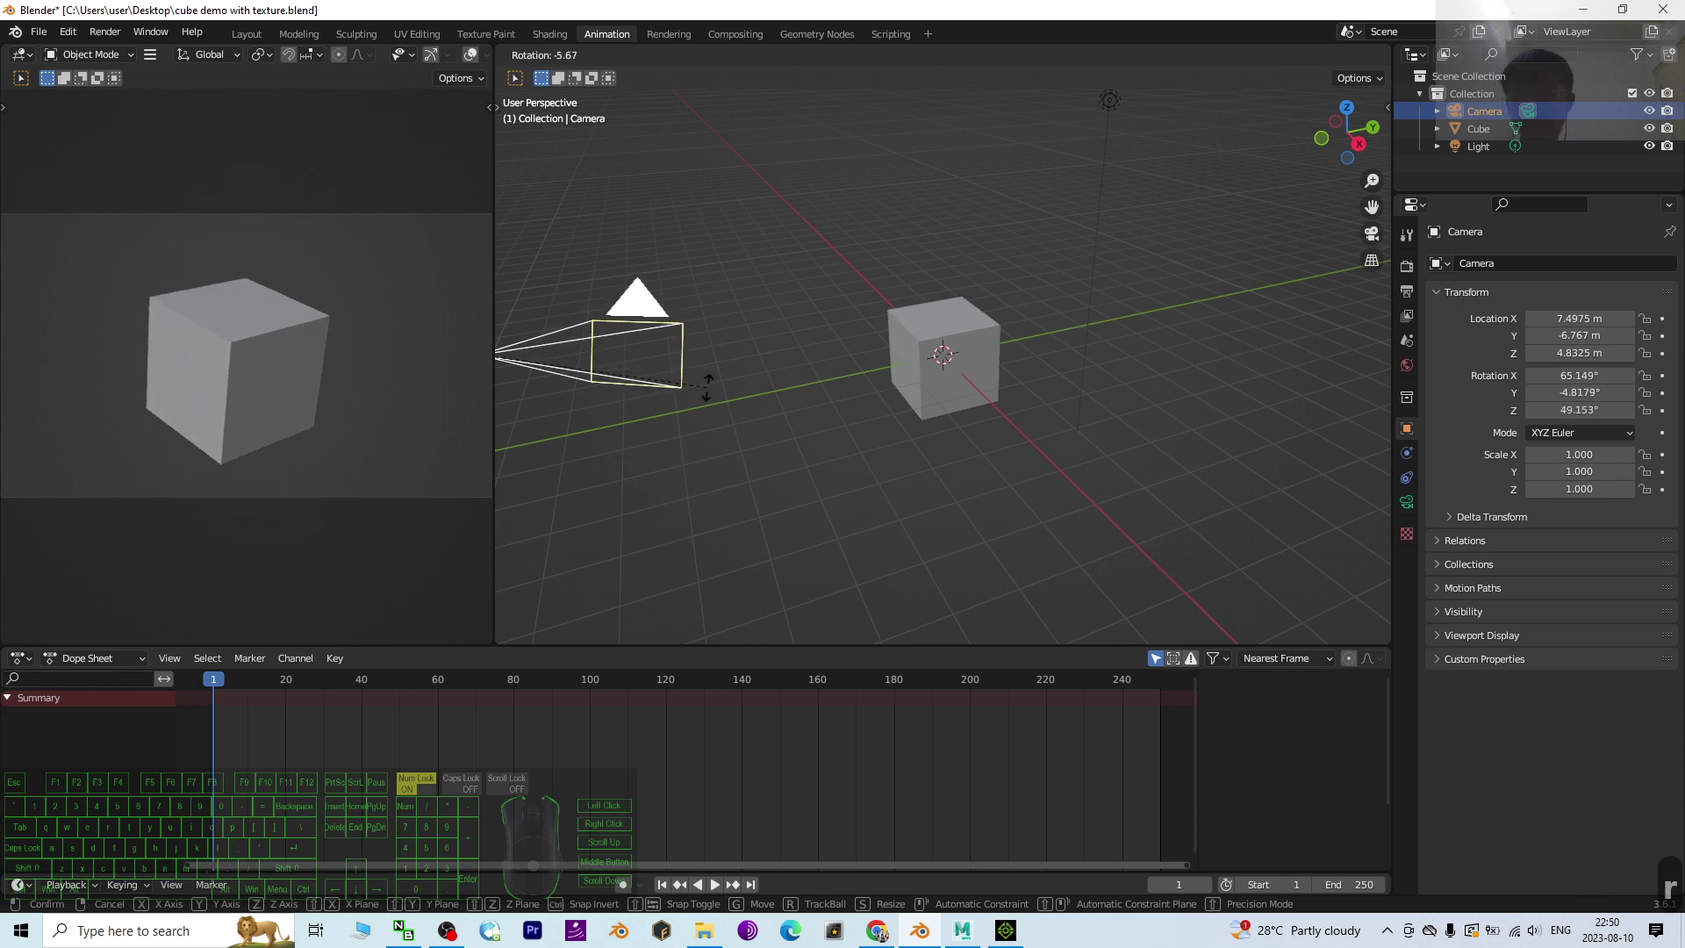
pyautogui.press('y')
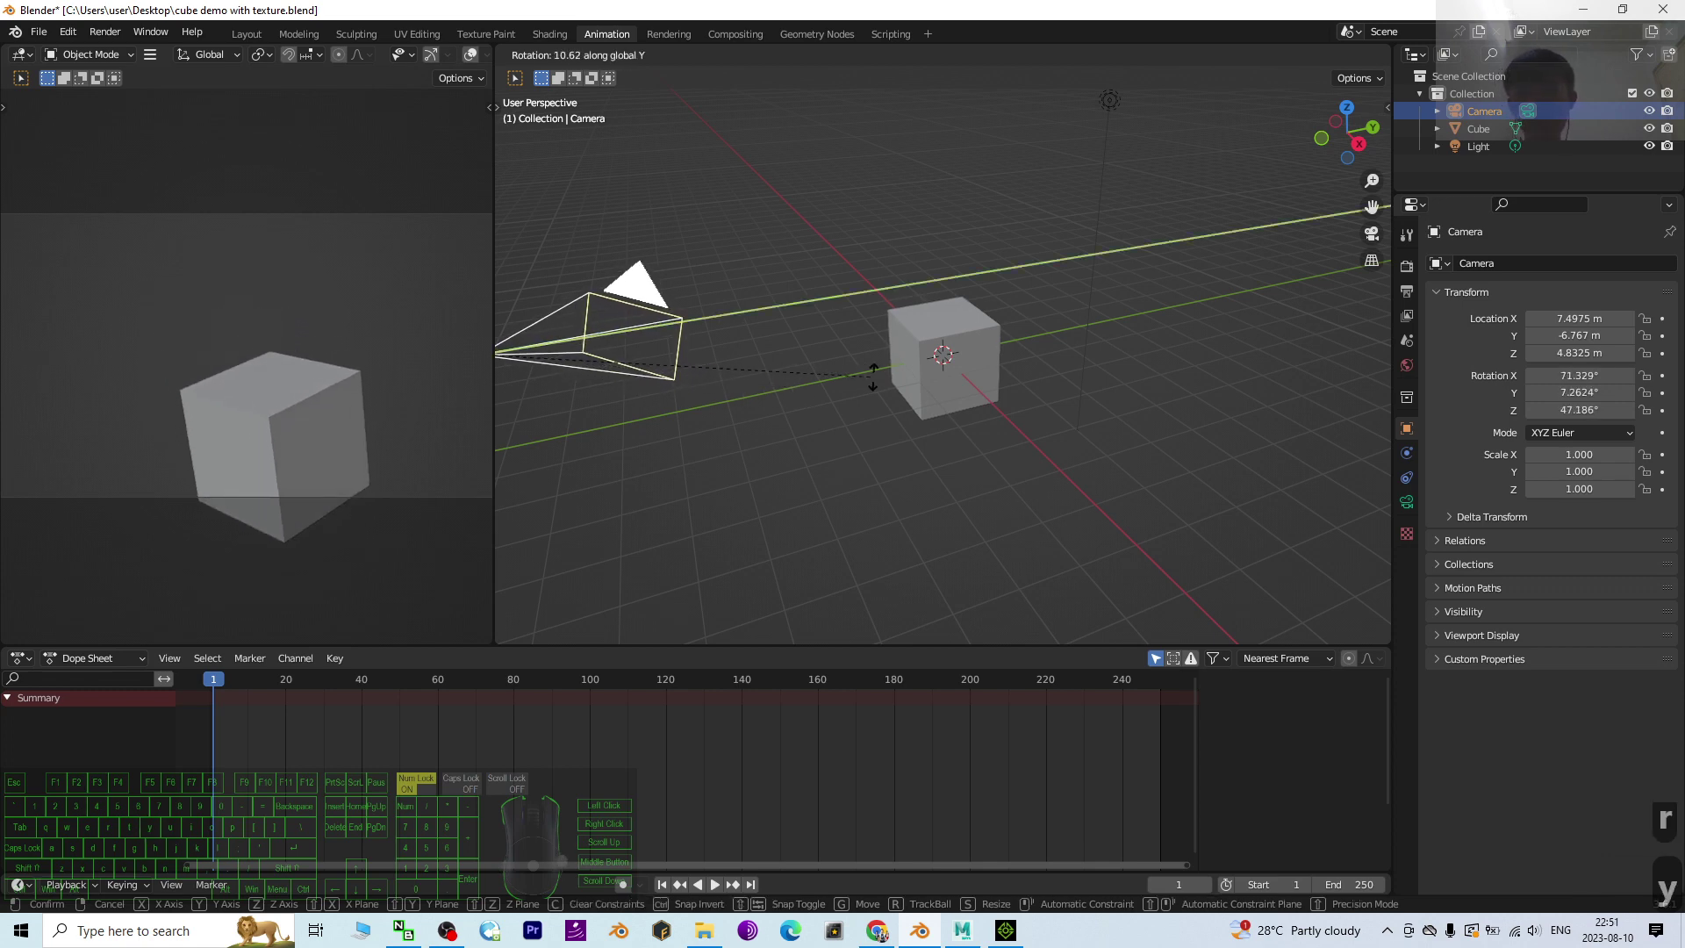
pyautogui.press('z')
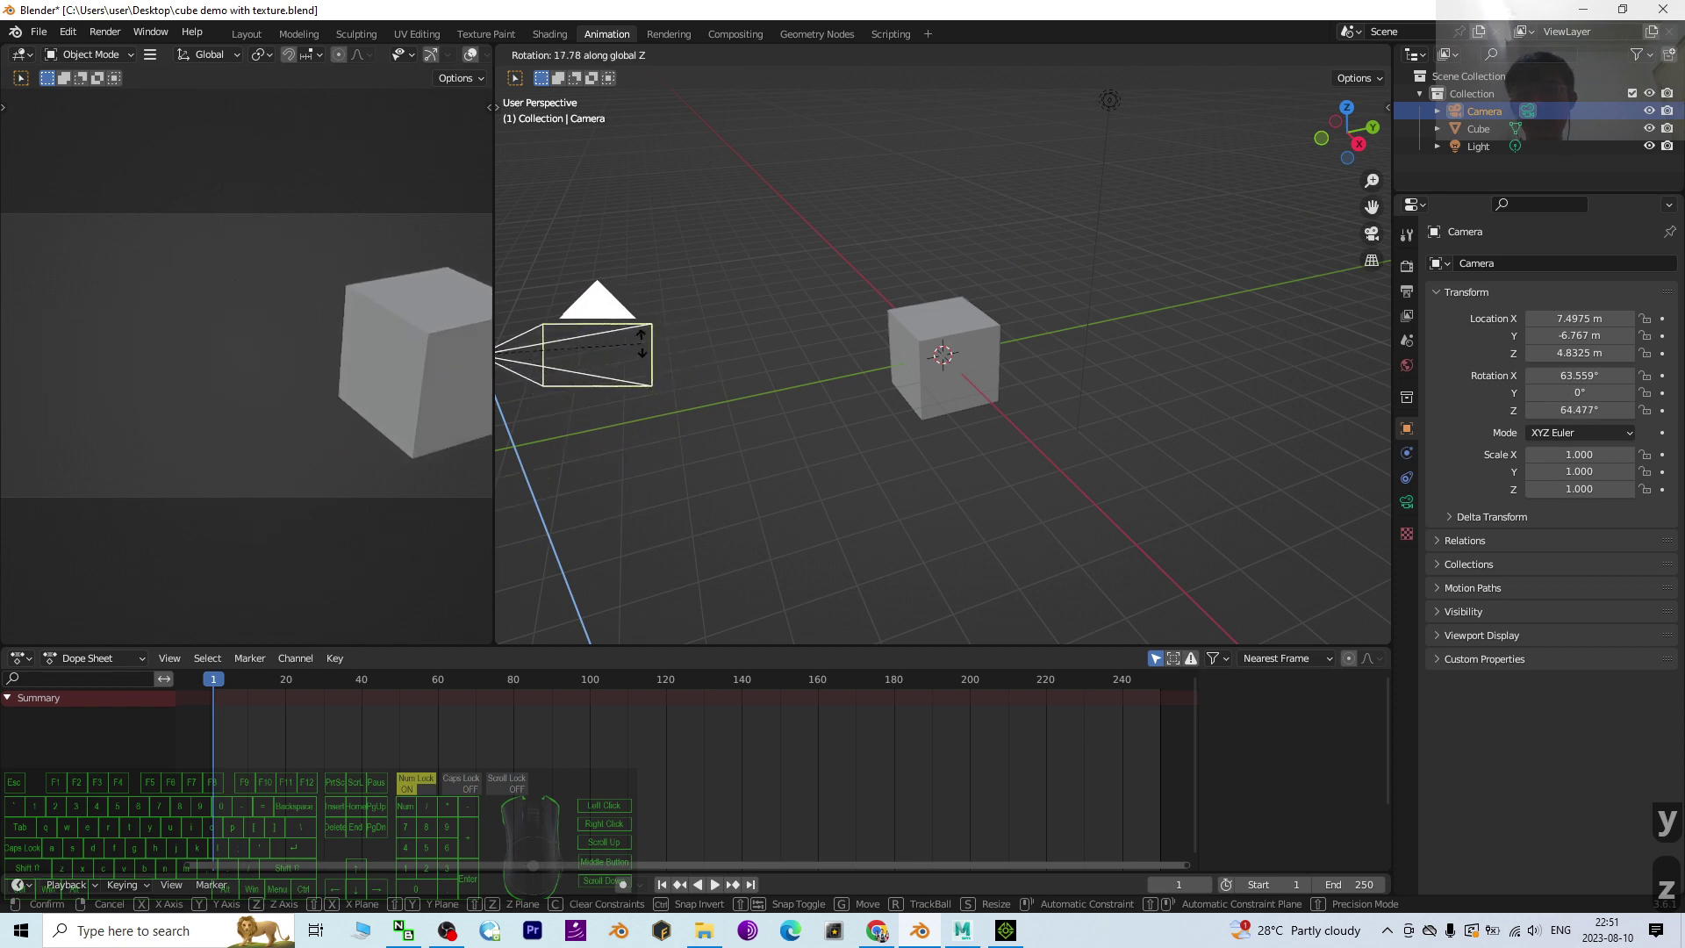
pyautogui.press('x')
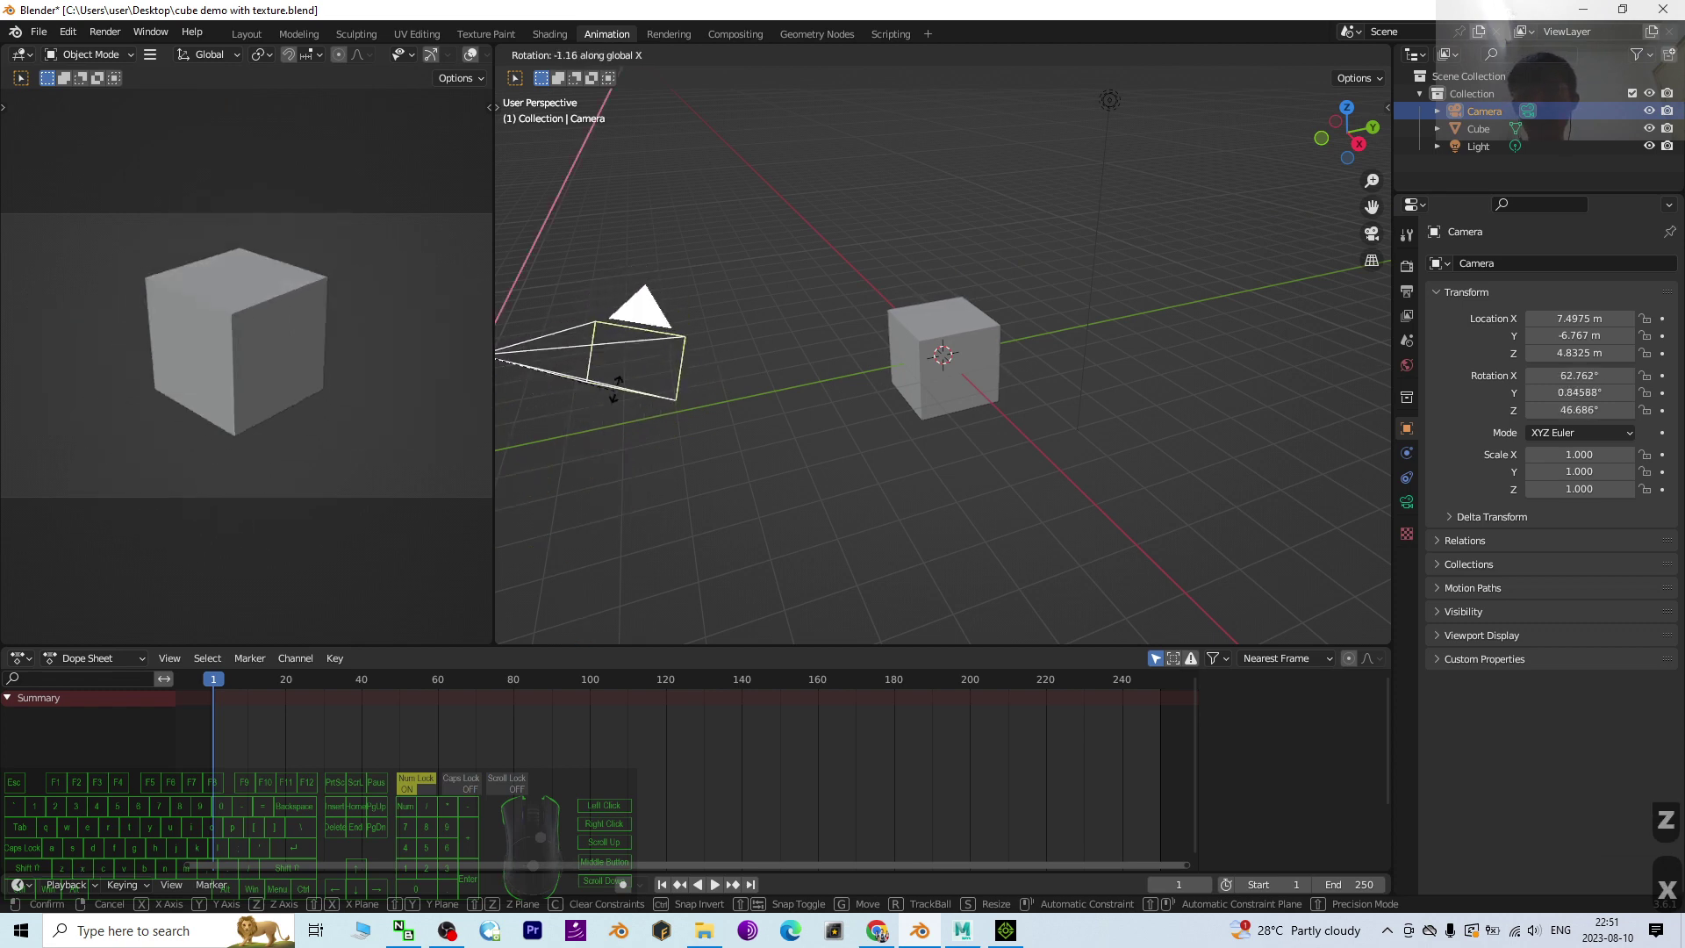
pyautogui.click(615, 384)
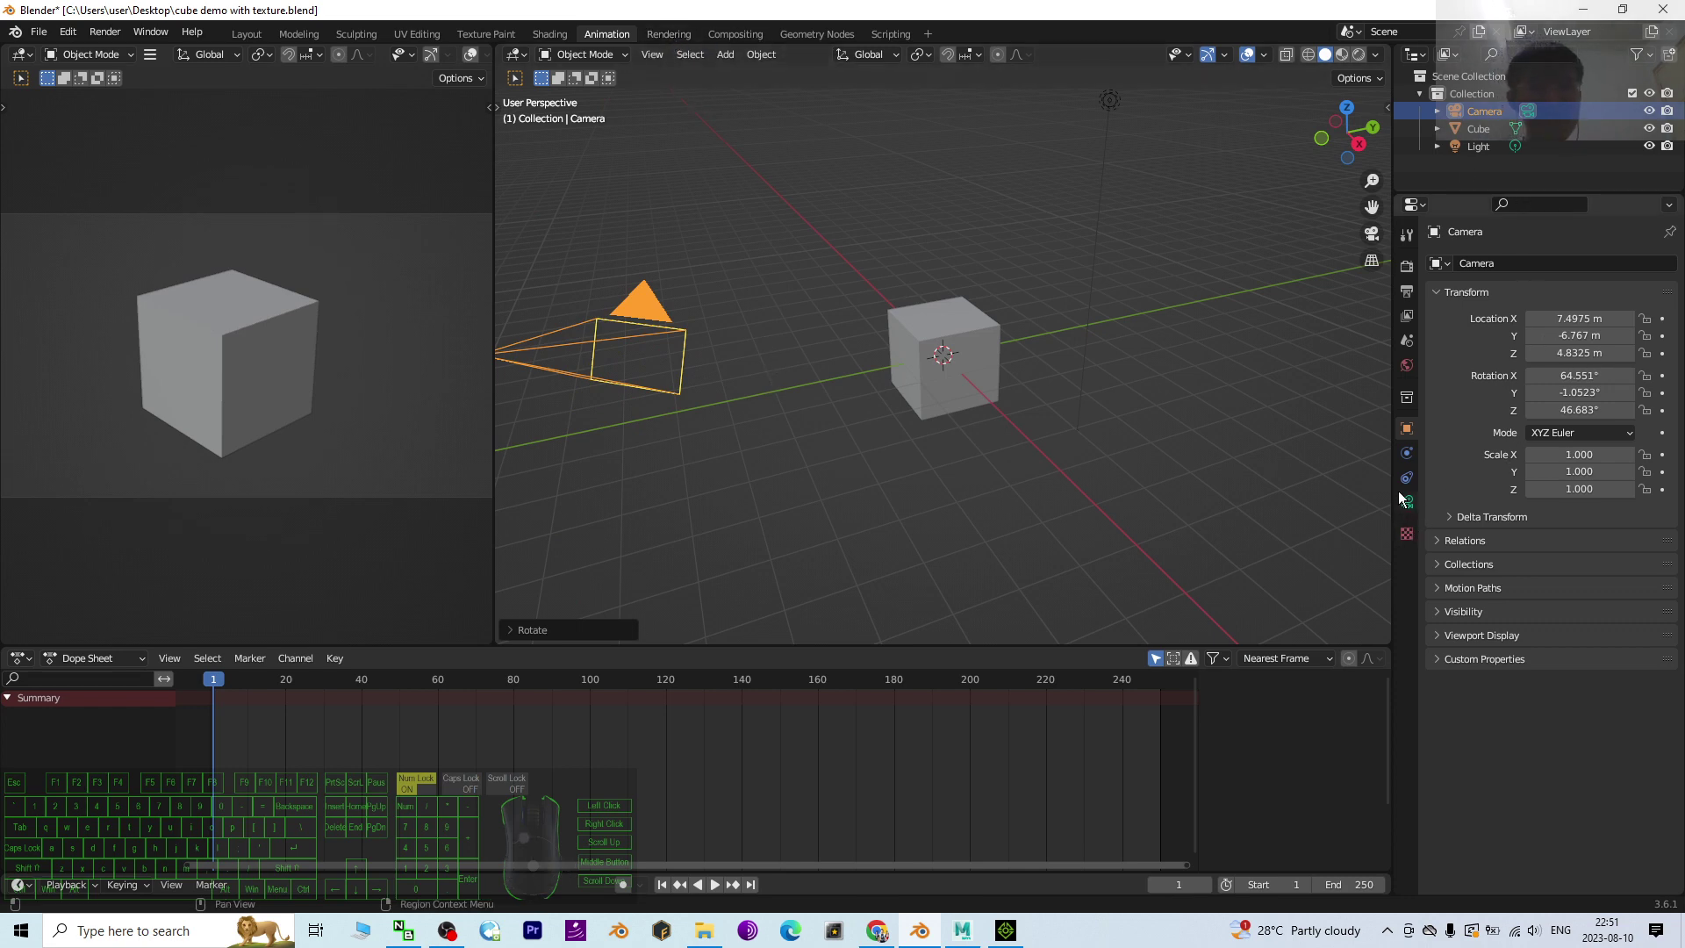
# In the Output Properties, set the Frame Range End to 1 so only one frame renders.
pyautogui.click(1409, 292)
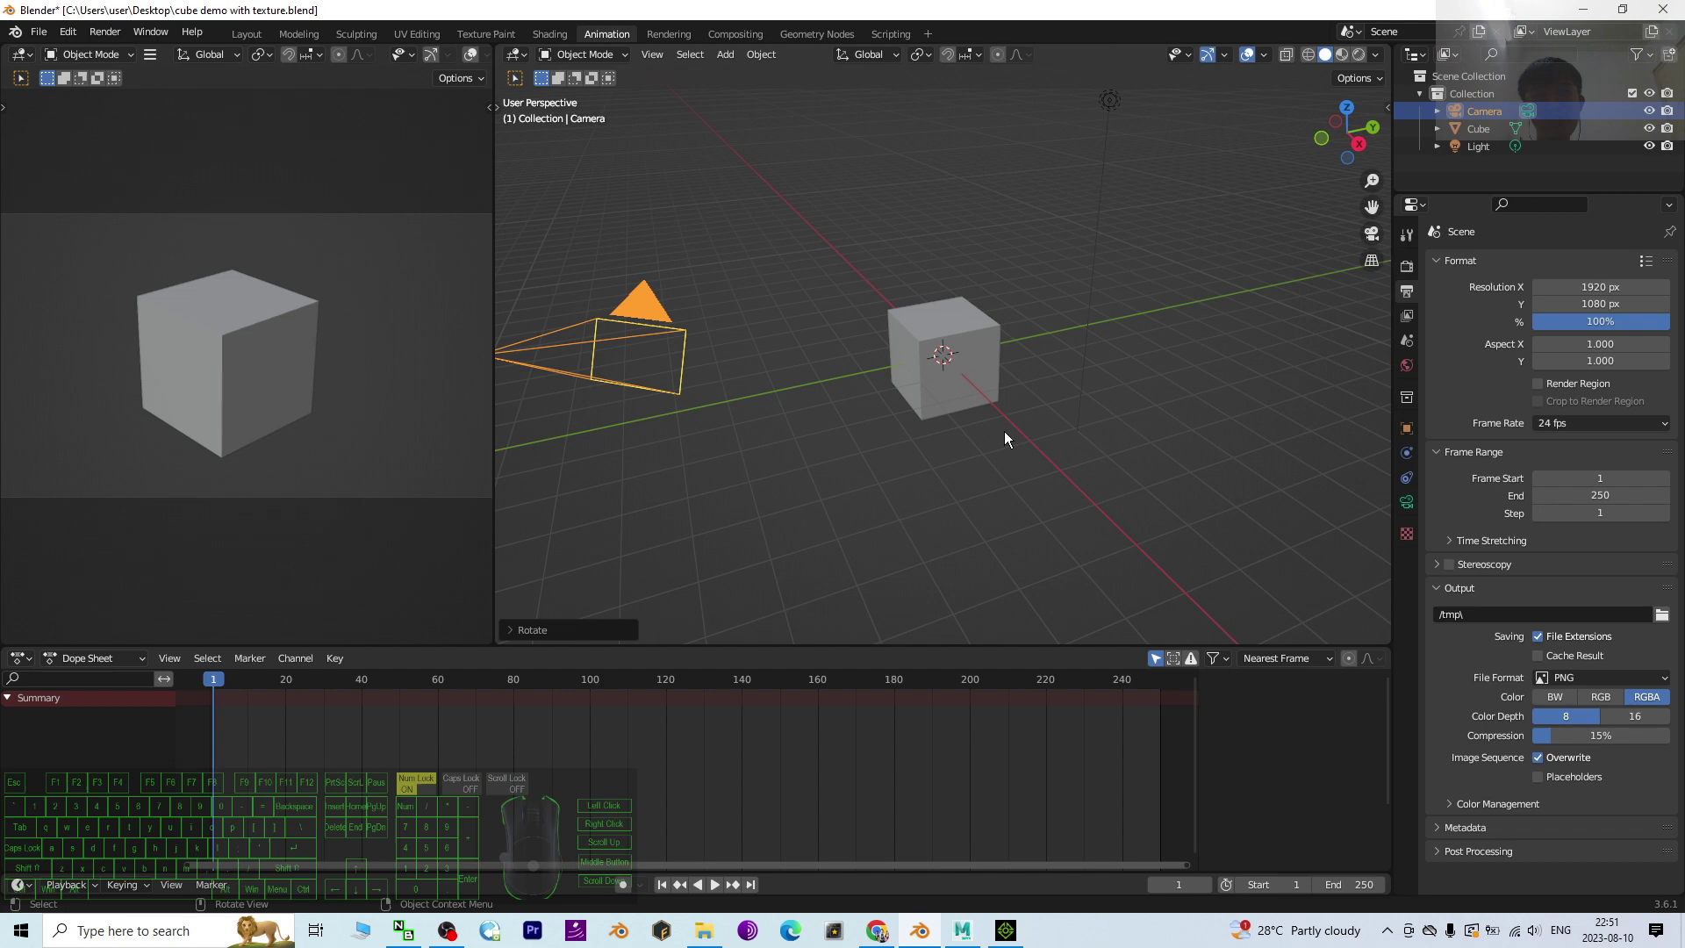
pyautogui.click(1602, 494)
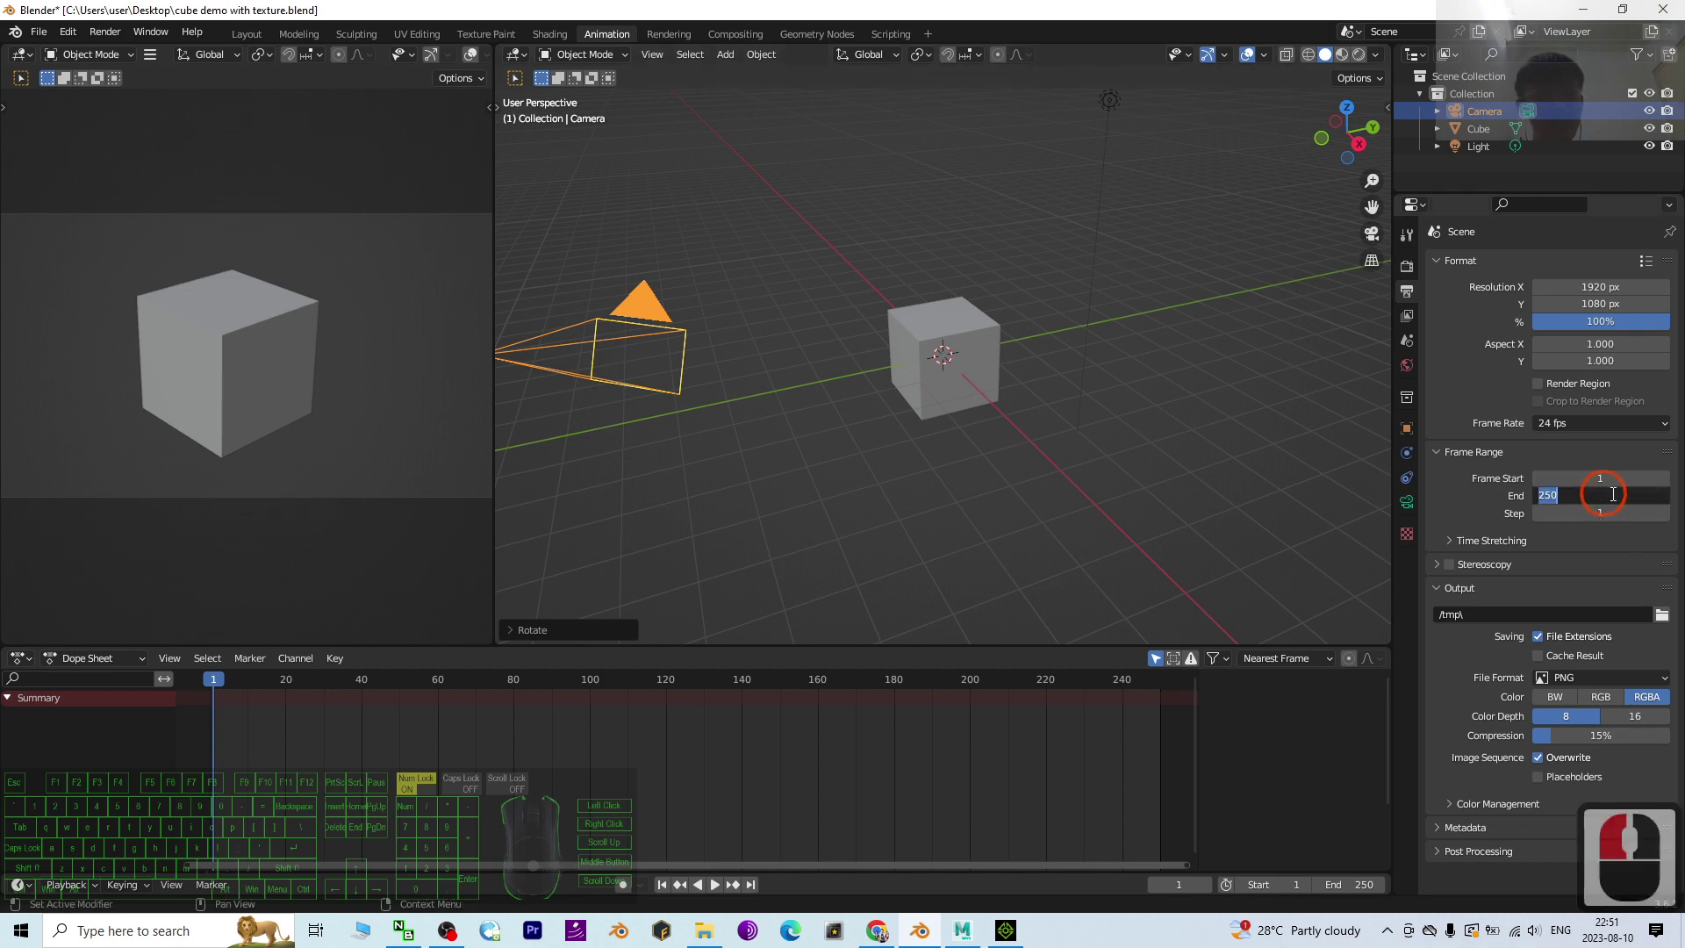
pyautogui.write('1')
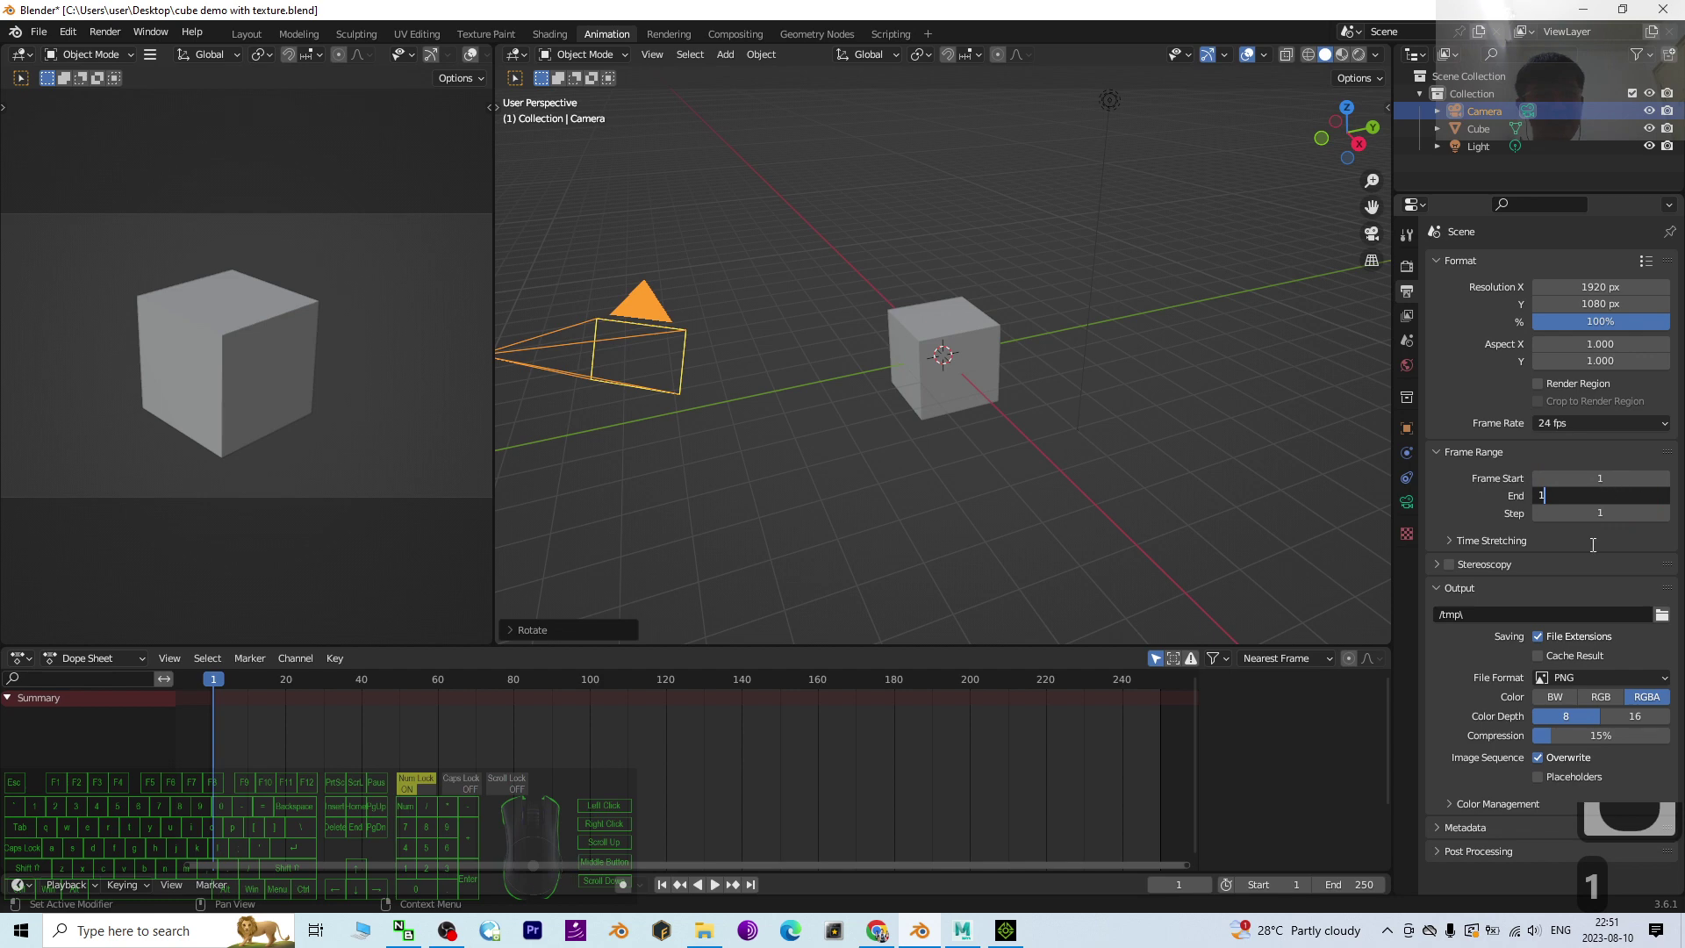
pyautogui.press('Return')
pyautogui.click(1606, 495)
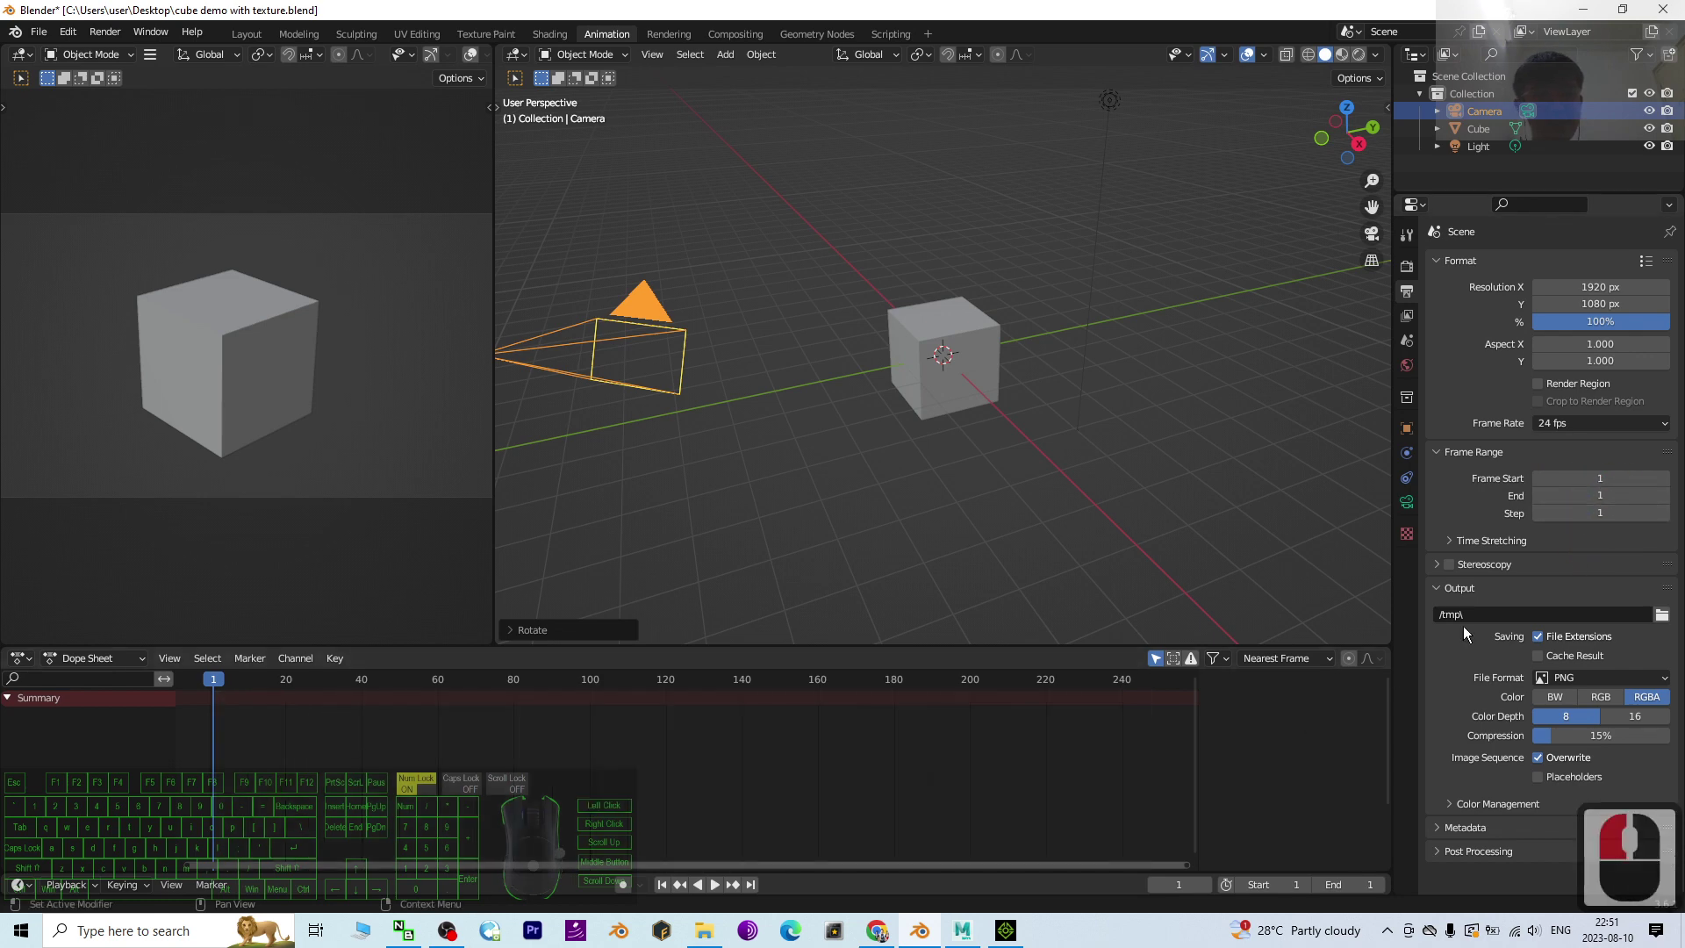
# Point the render output path at the Desktop folder and accept it.
pyautogui.click(1661, 616)
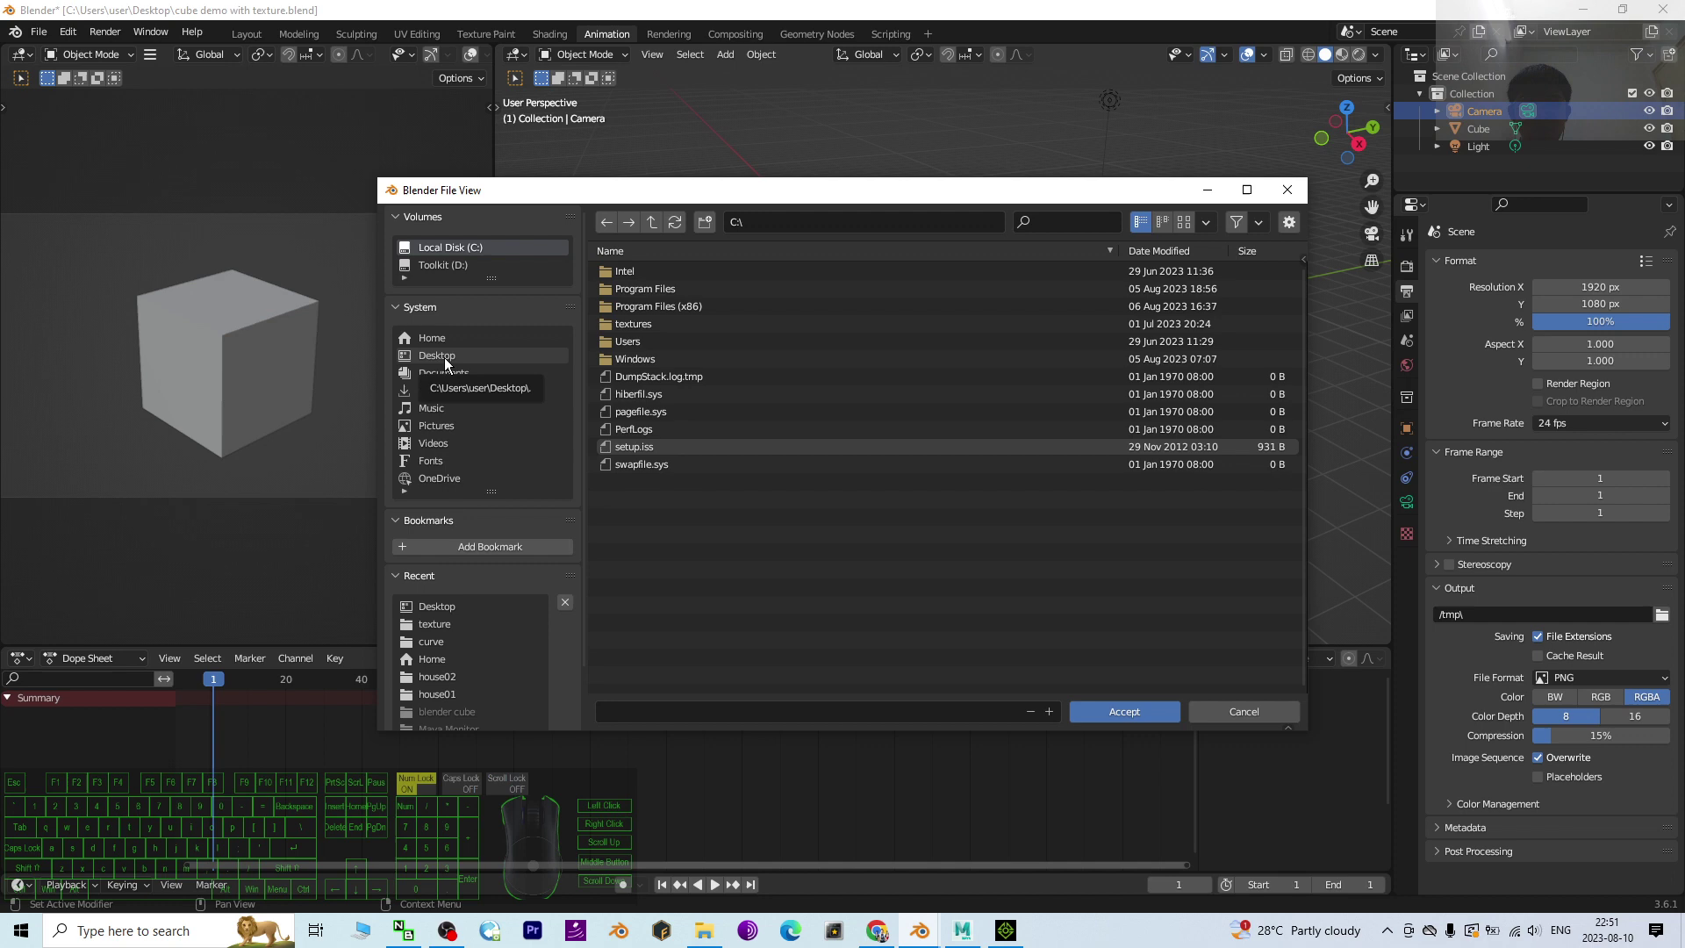
pyautogui.click(431, 356)
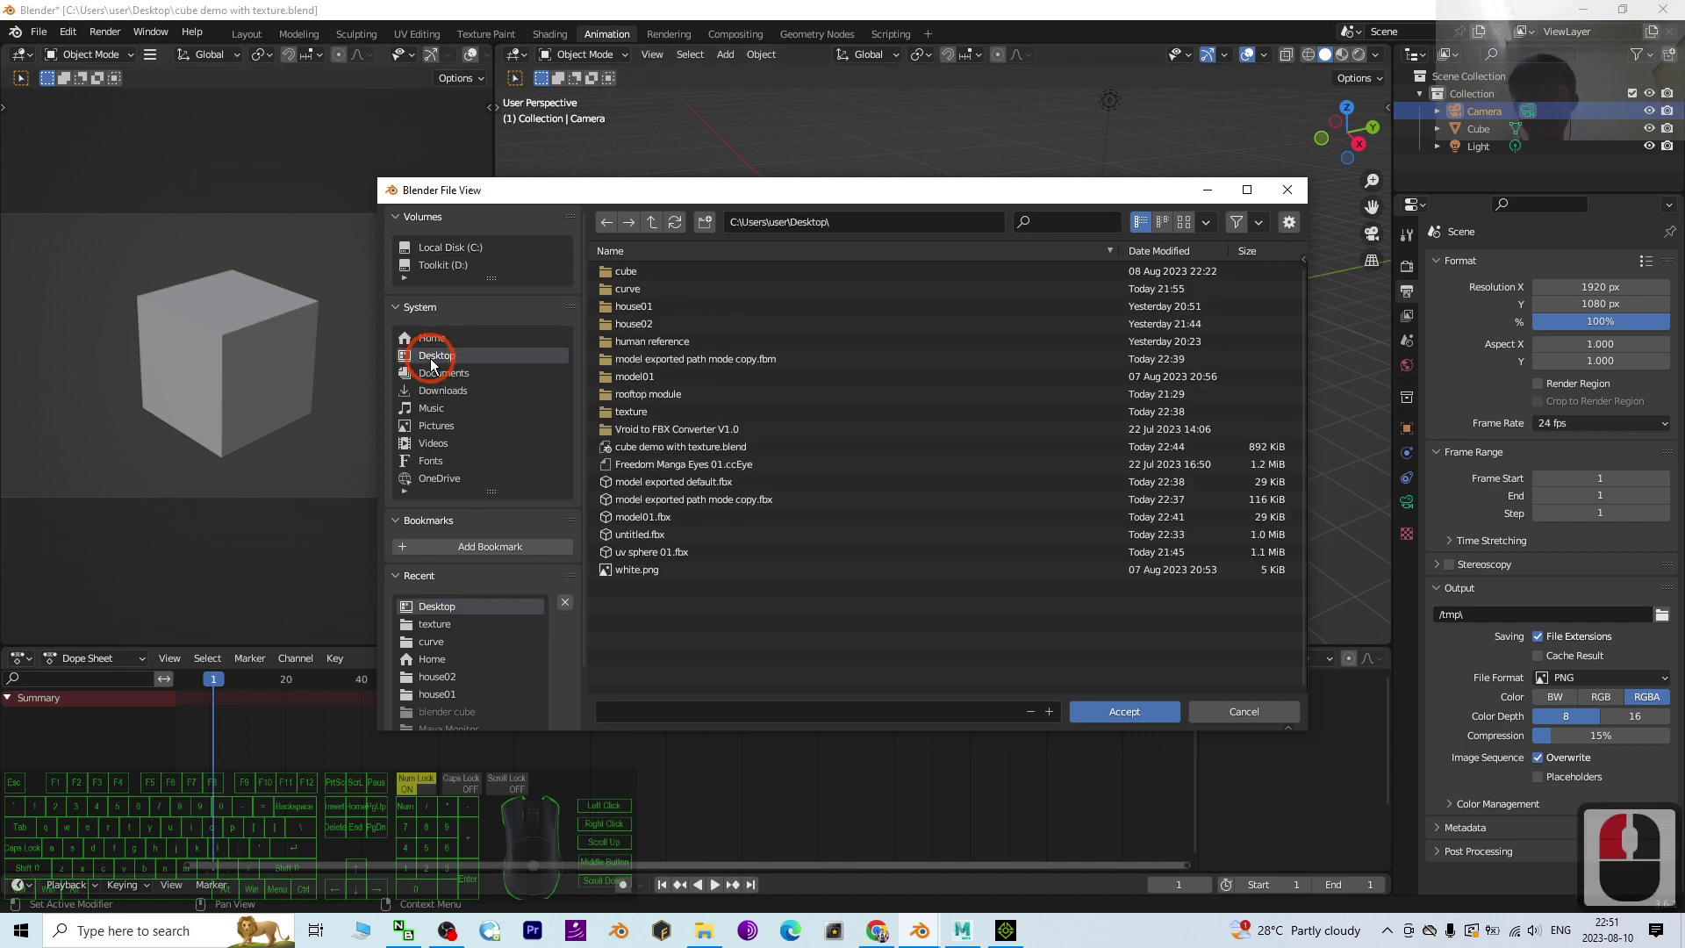
pyautogui.click(1110, 717)
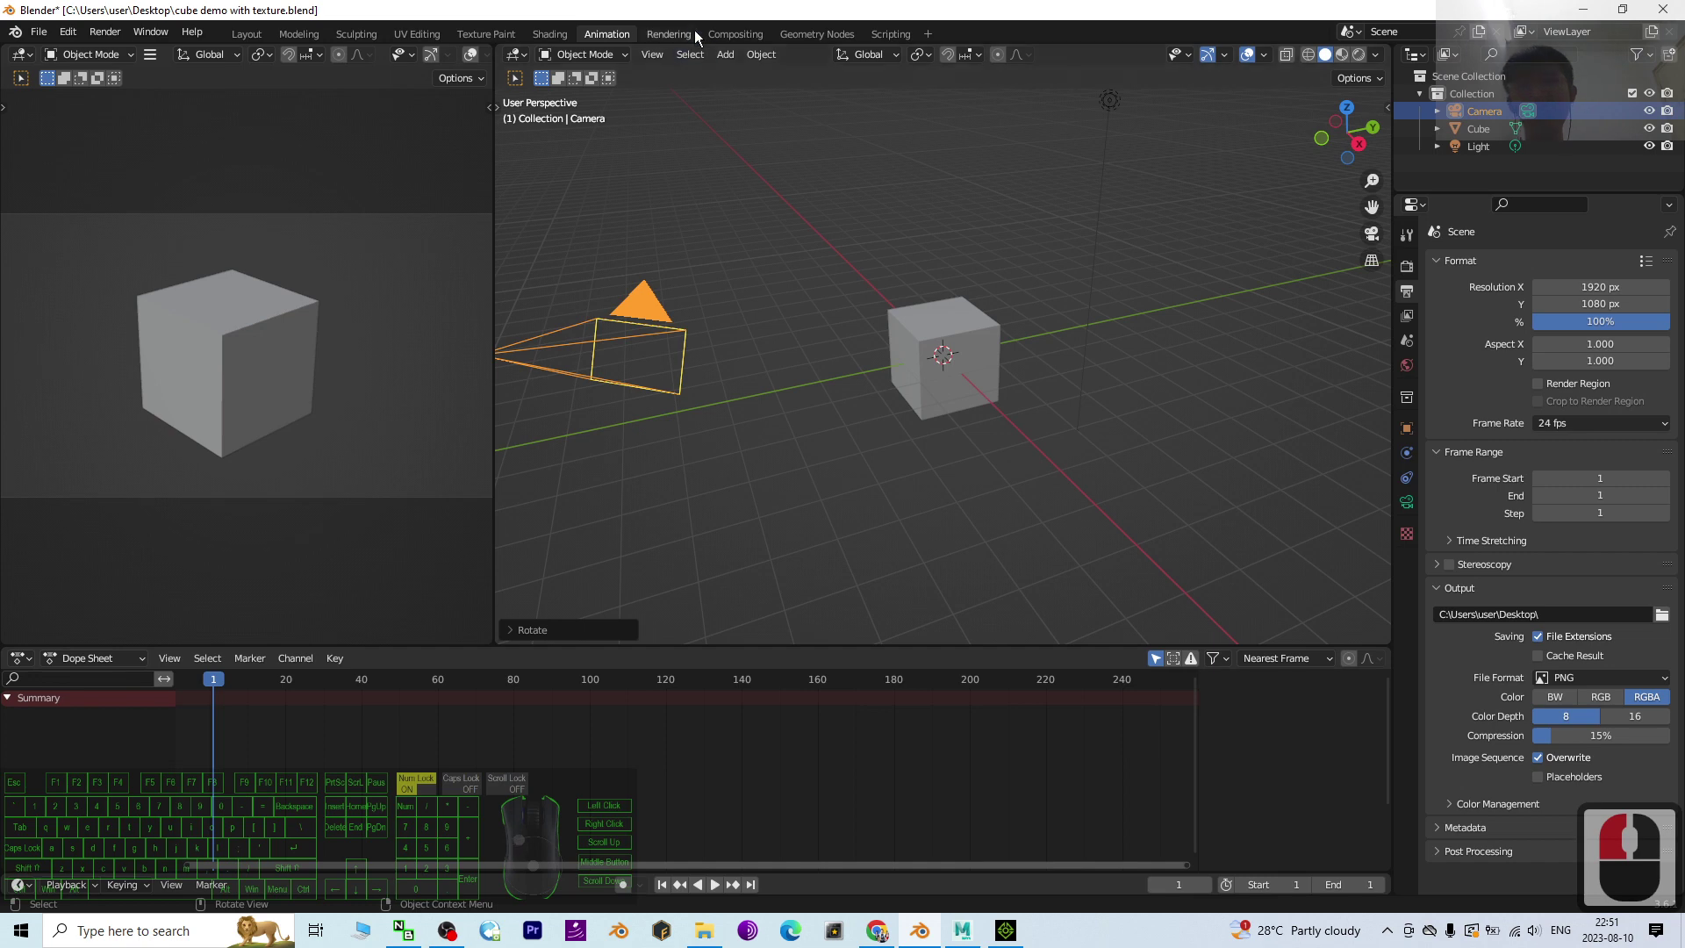
pyautogui.click(669, 34)
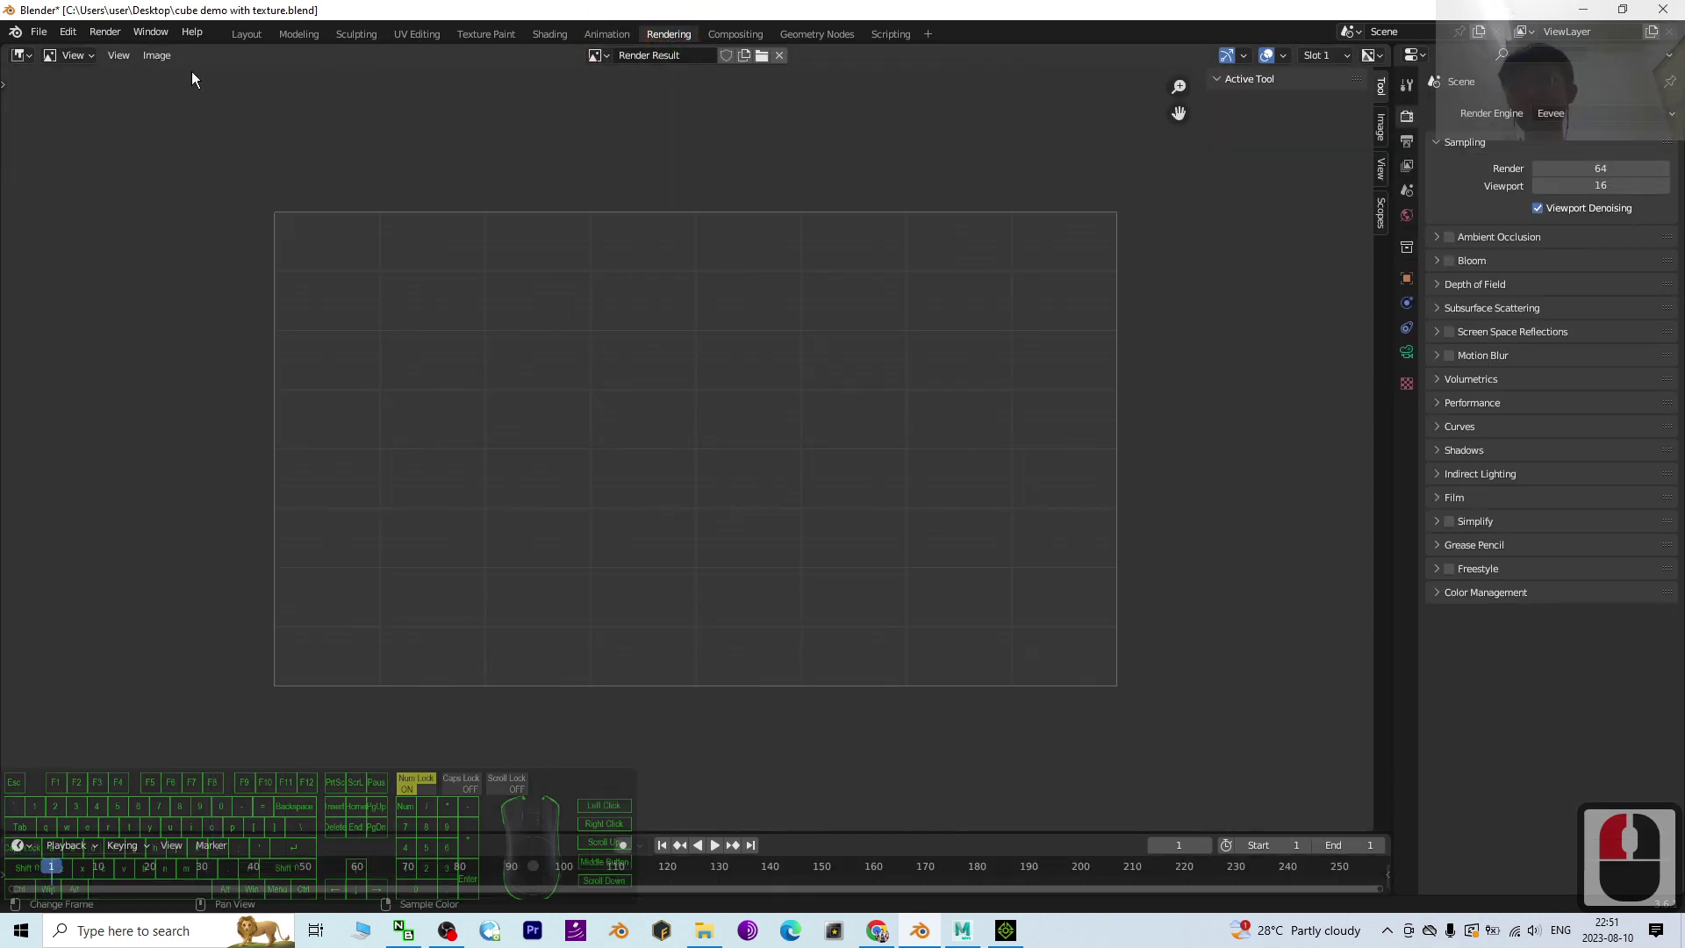
pyautogui.click(601, 34)
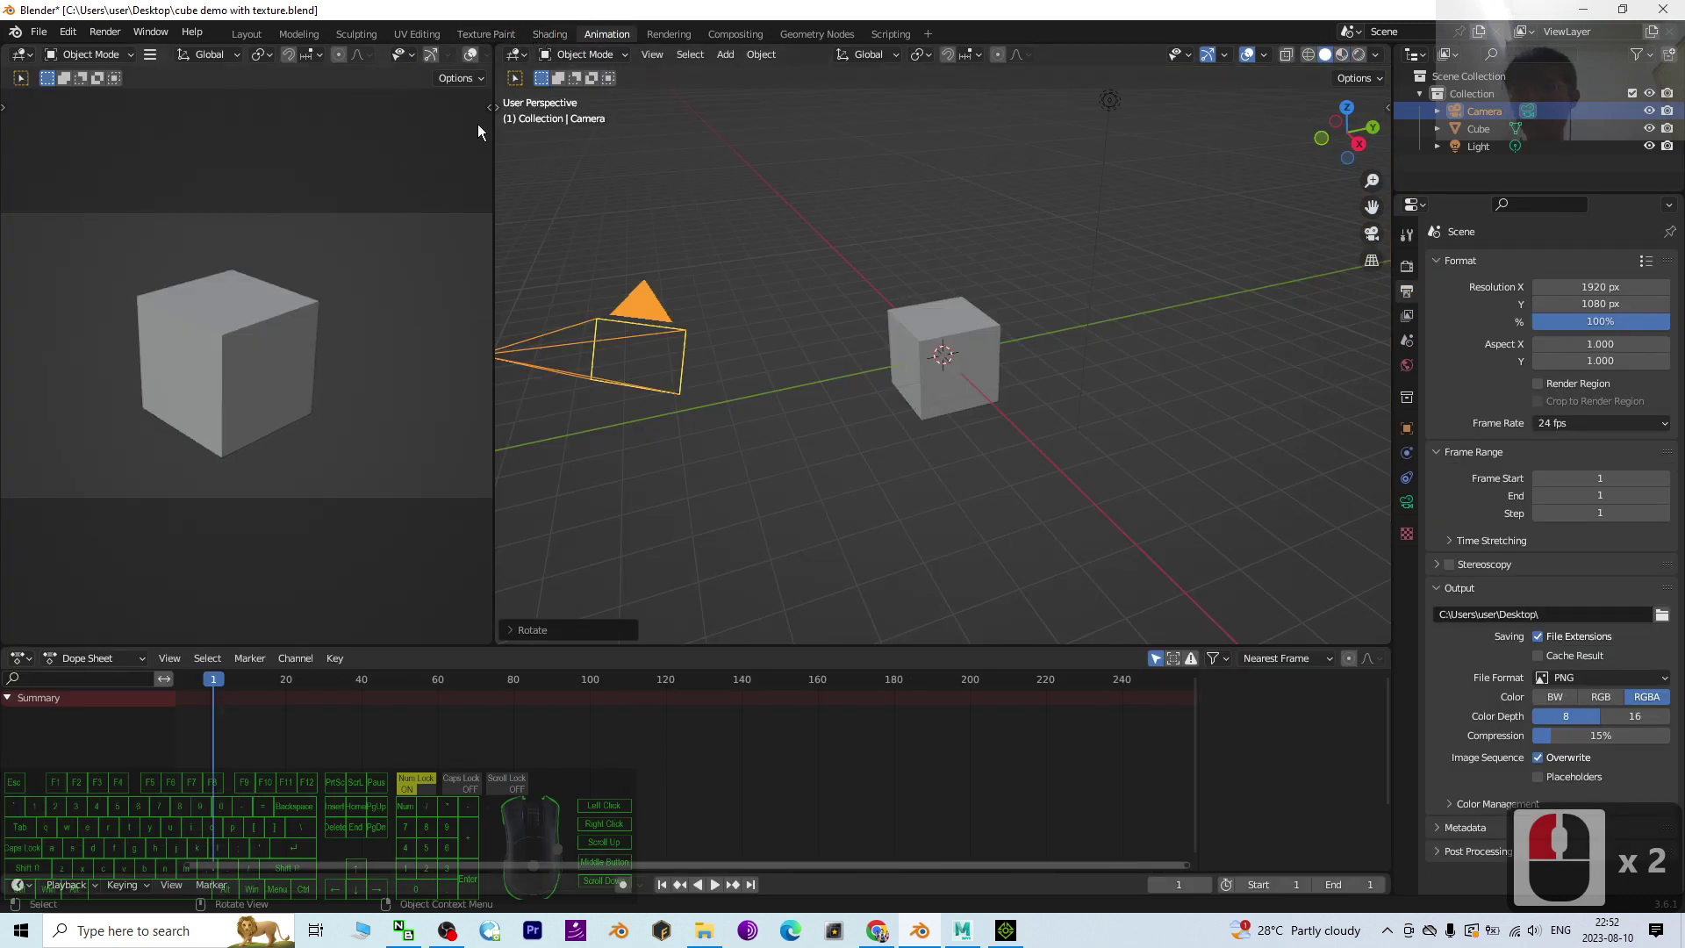
# Render a still image of the road-sign cube via Render > Render Image, then dismiss the result.
pyautogui.click(106, 32)
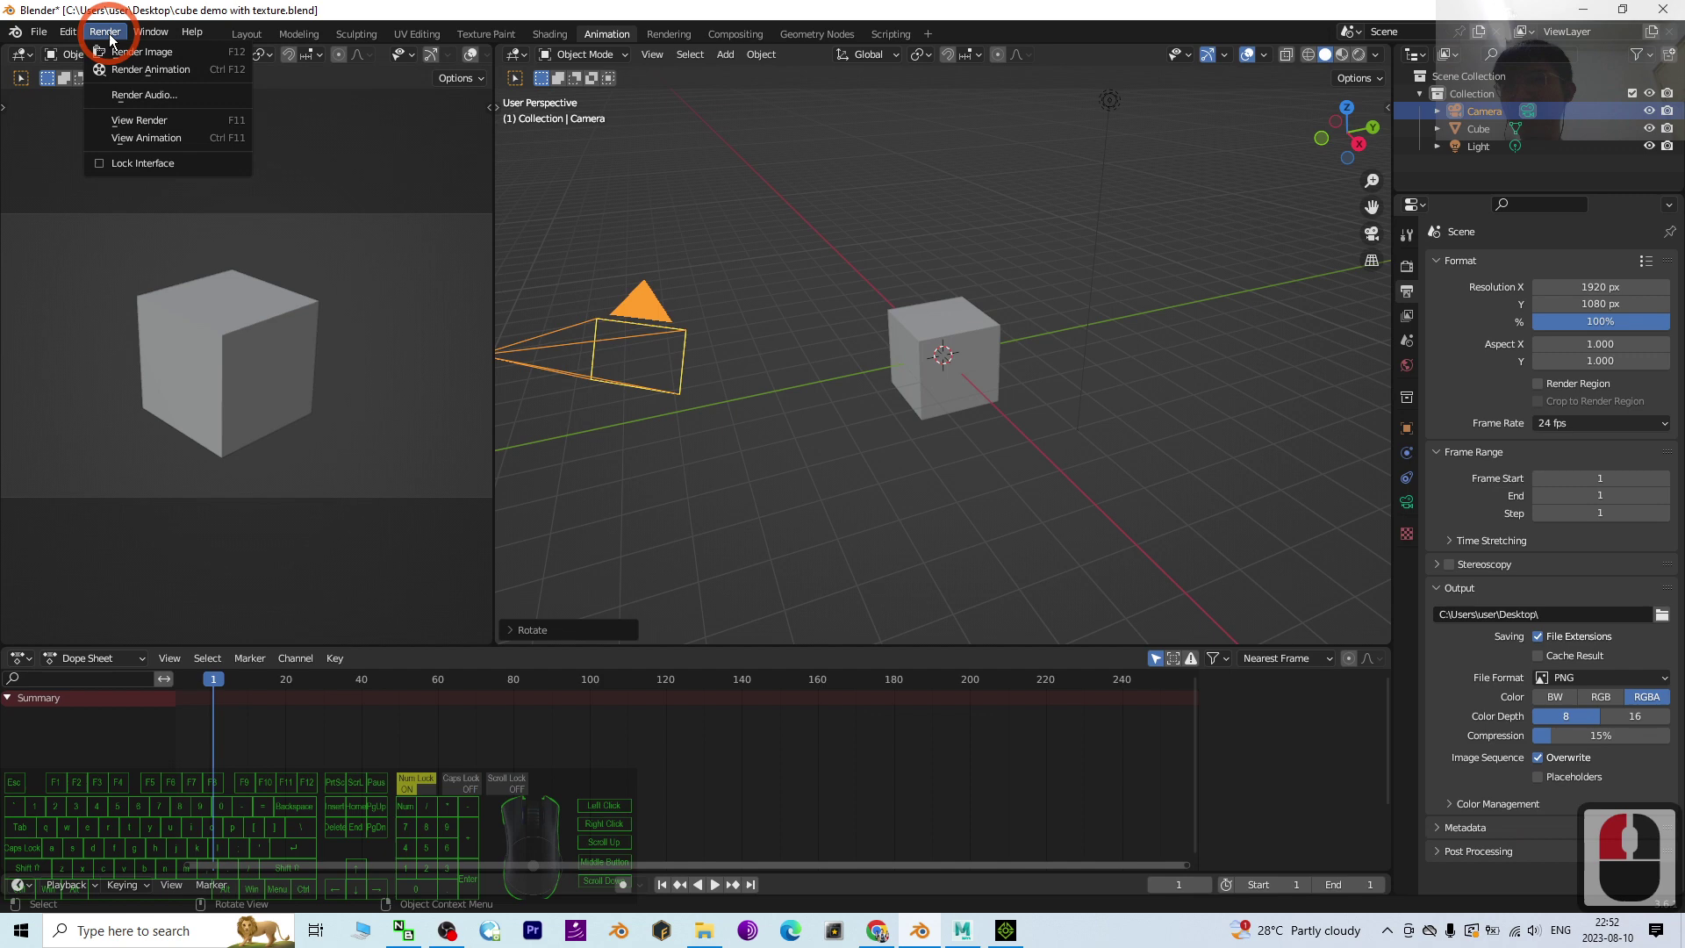
pyautogui.click(141, 53)
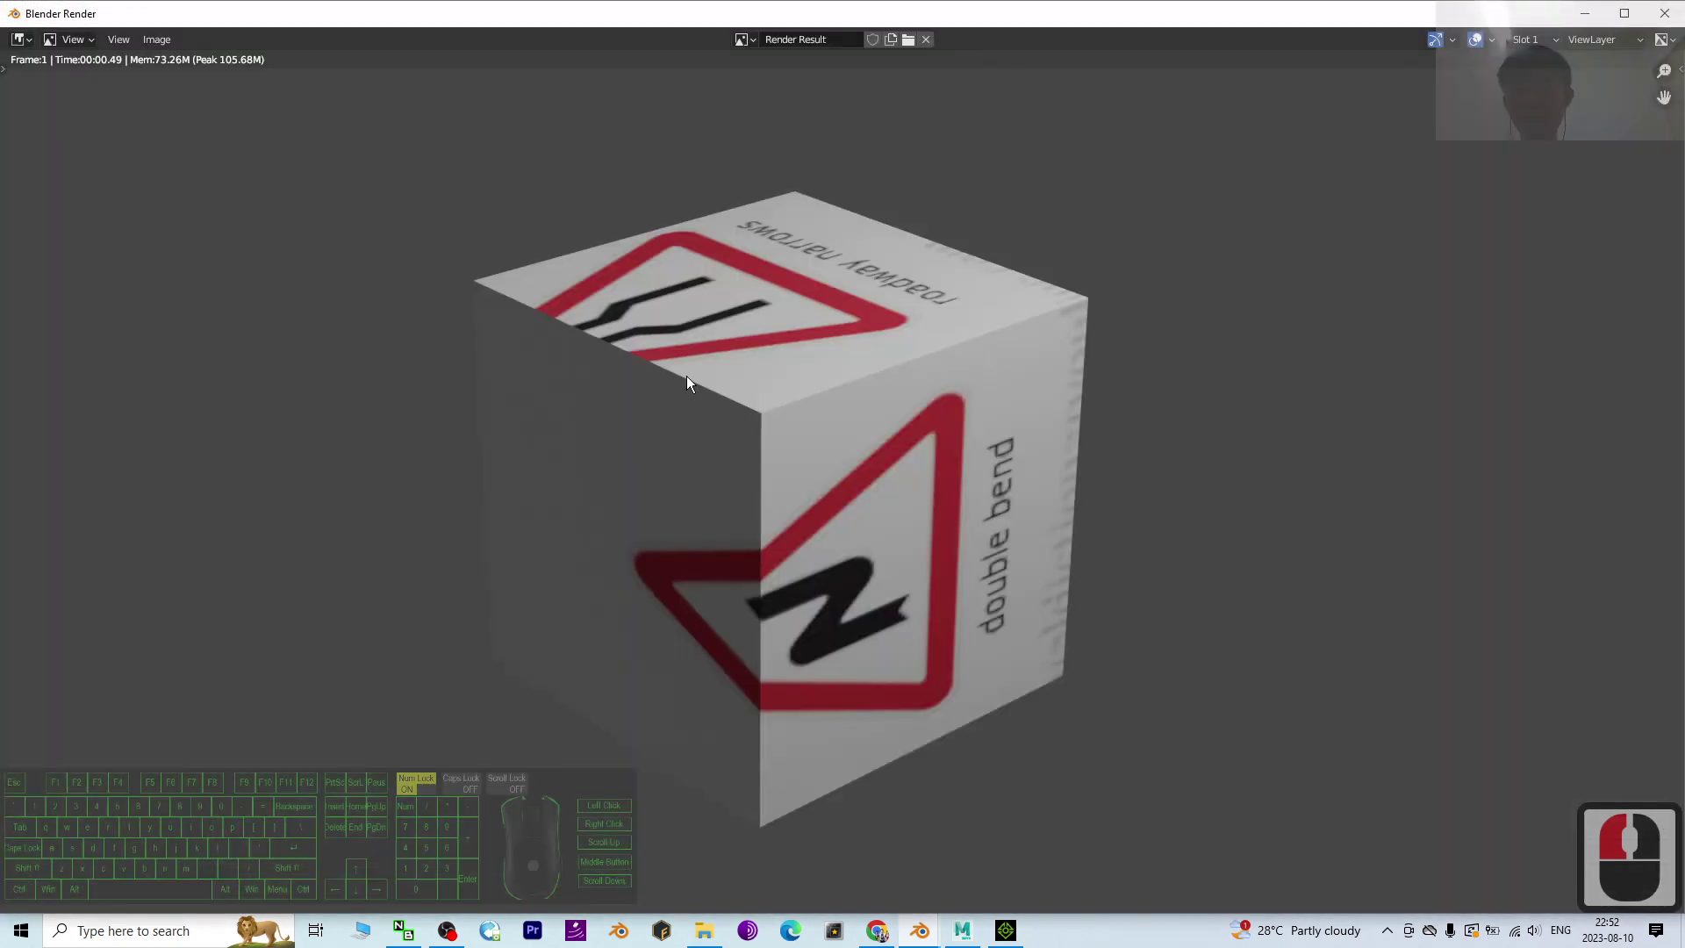
pyautogui.scroll(-4, 887, 478)
pyautogui.scroll(-4, 834, 445)
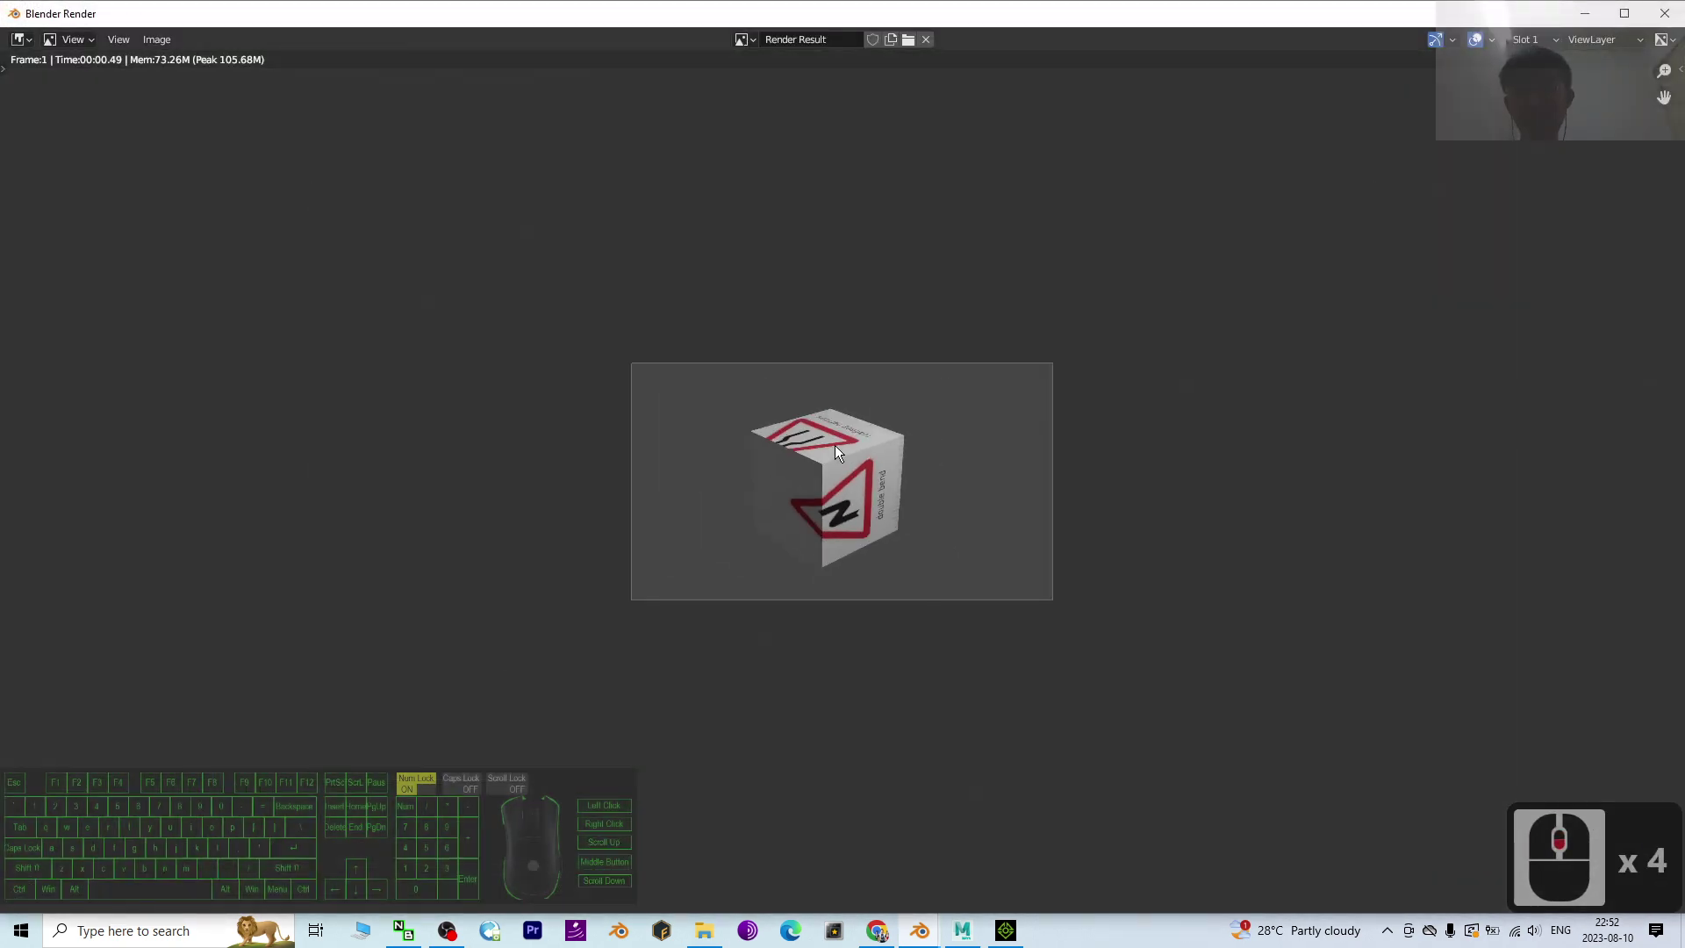
pyautogui.scroll(4, 801, 374)
pyautogui.scroll(3, 832, 464)
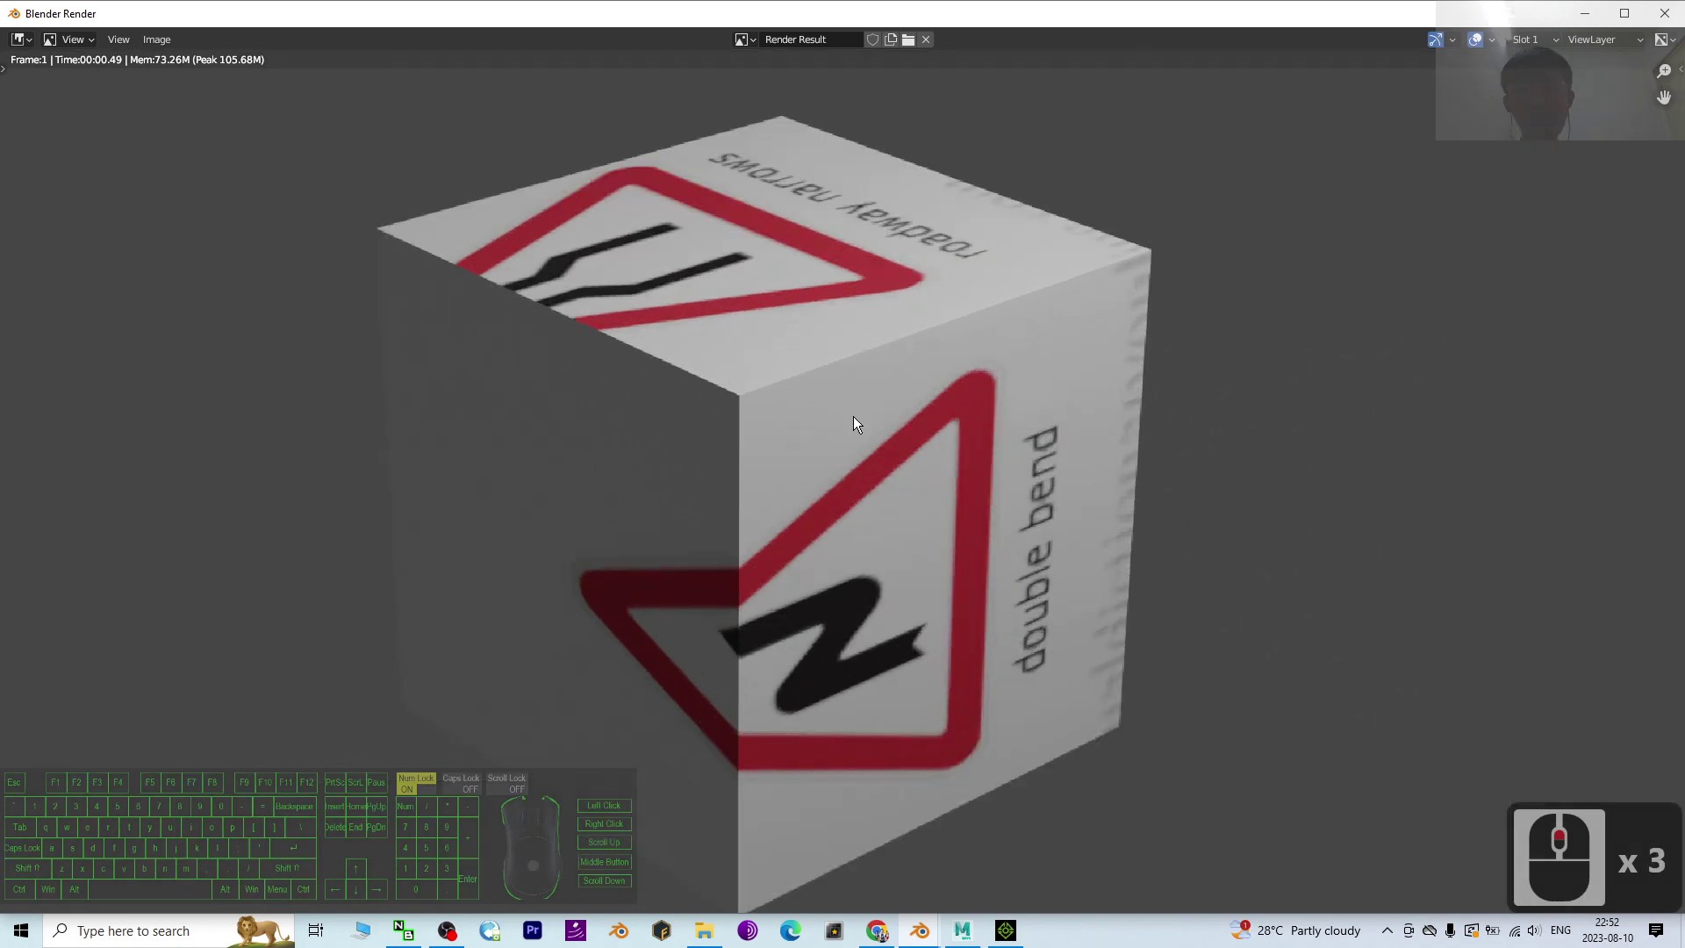
pyautogui.scroll(-2, 854, 416)
pyautogui.click(1585, 13)
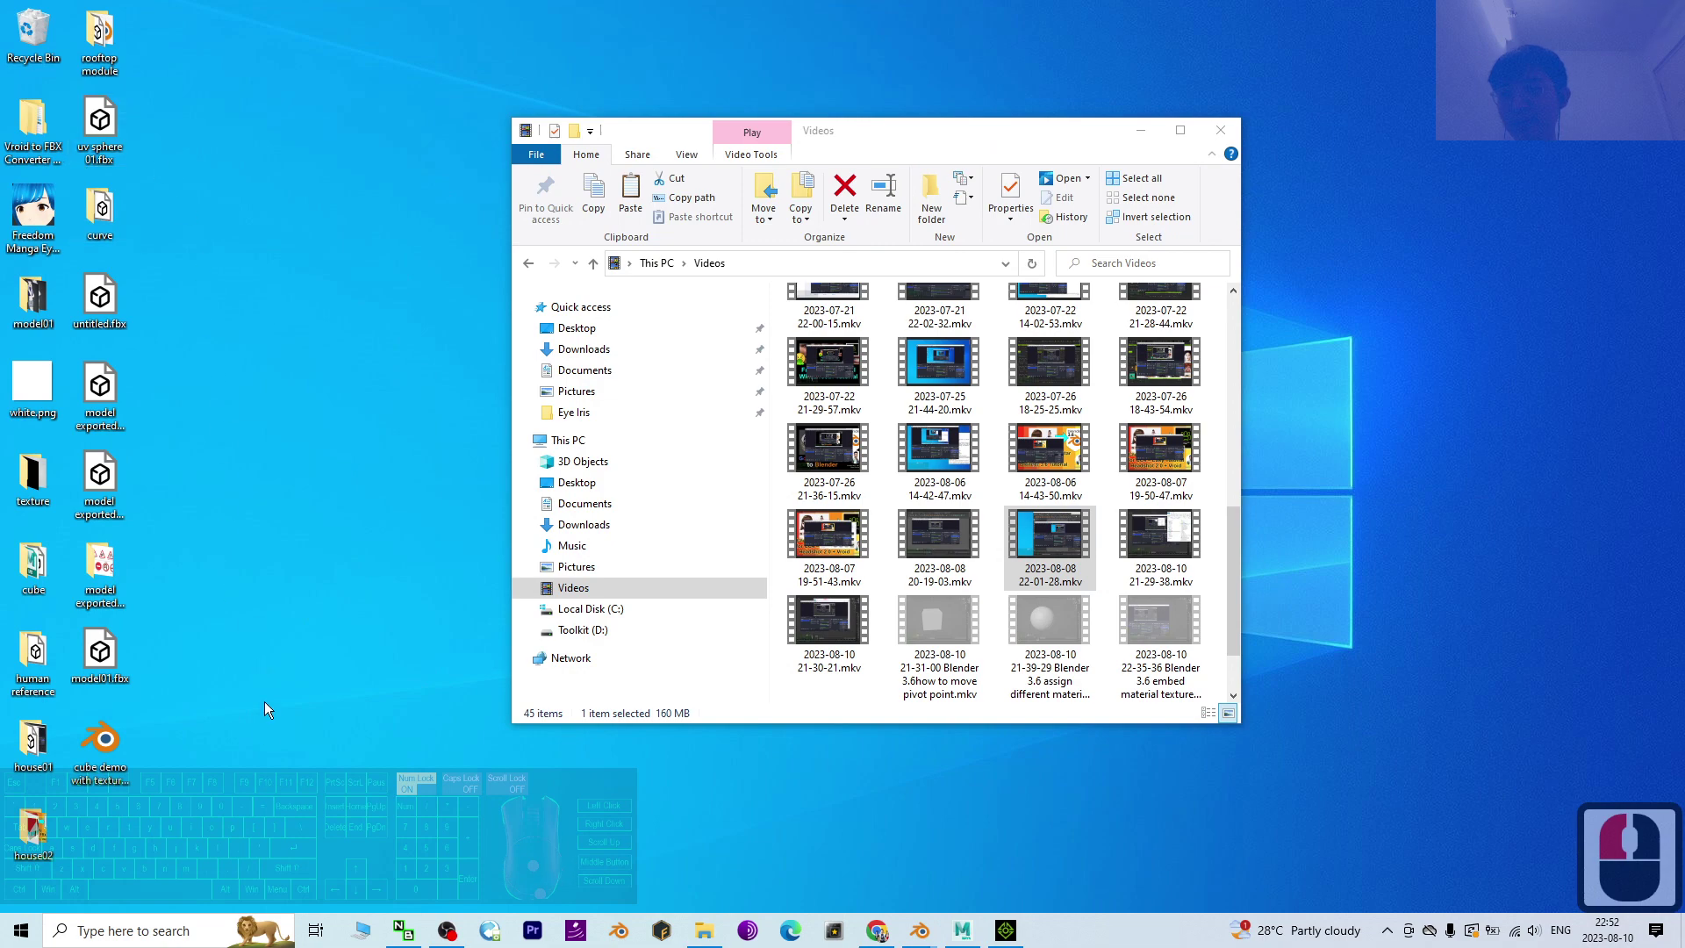
# Minimize Blender, refresh the desktop, then bring the Blender Render window back to front.
pyautogui.click(923, 936)
pyautogui.click(878, 873)
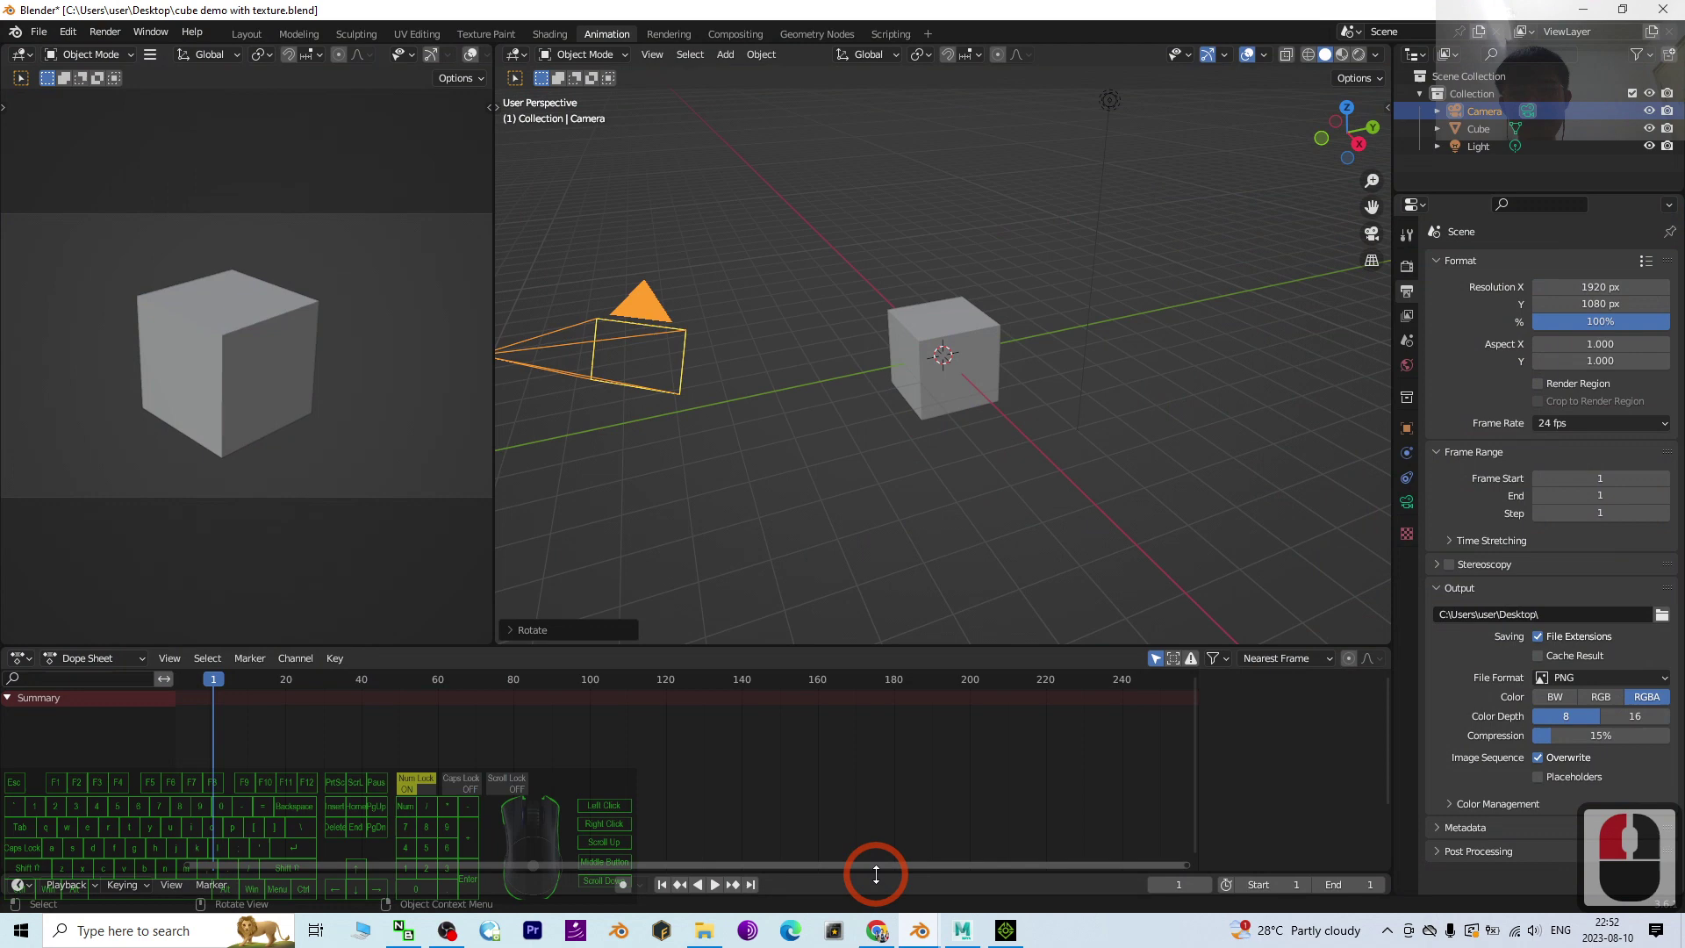
pyautogui.click(922, 937)
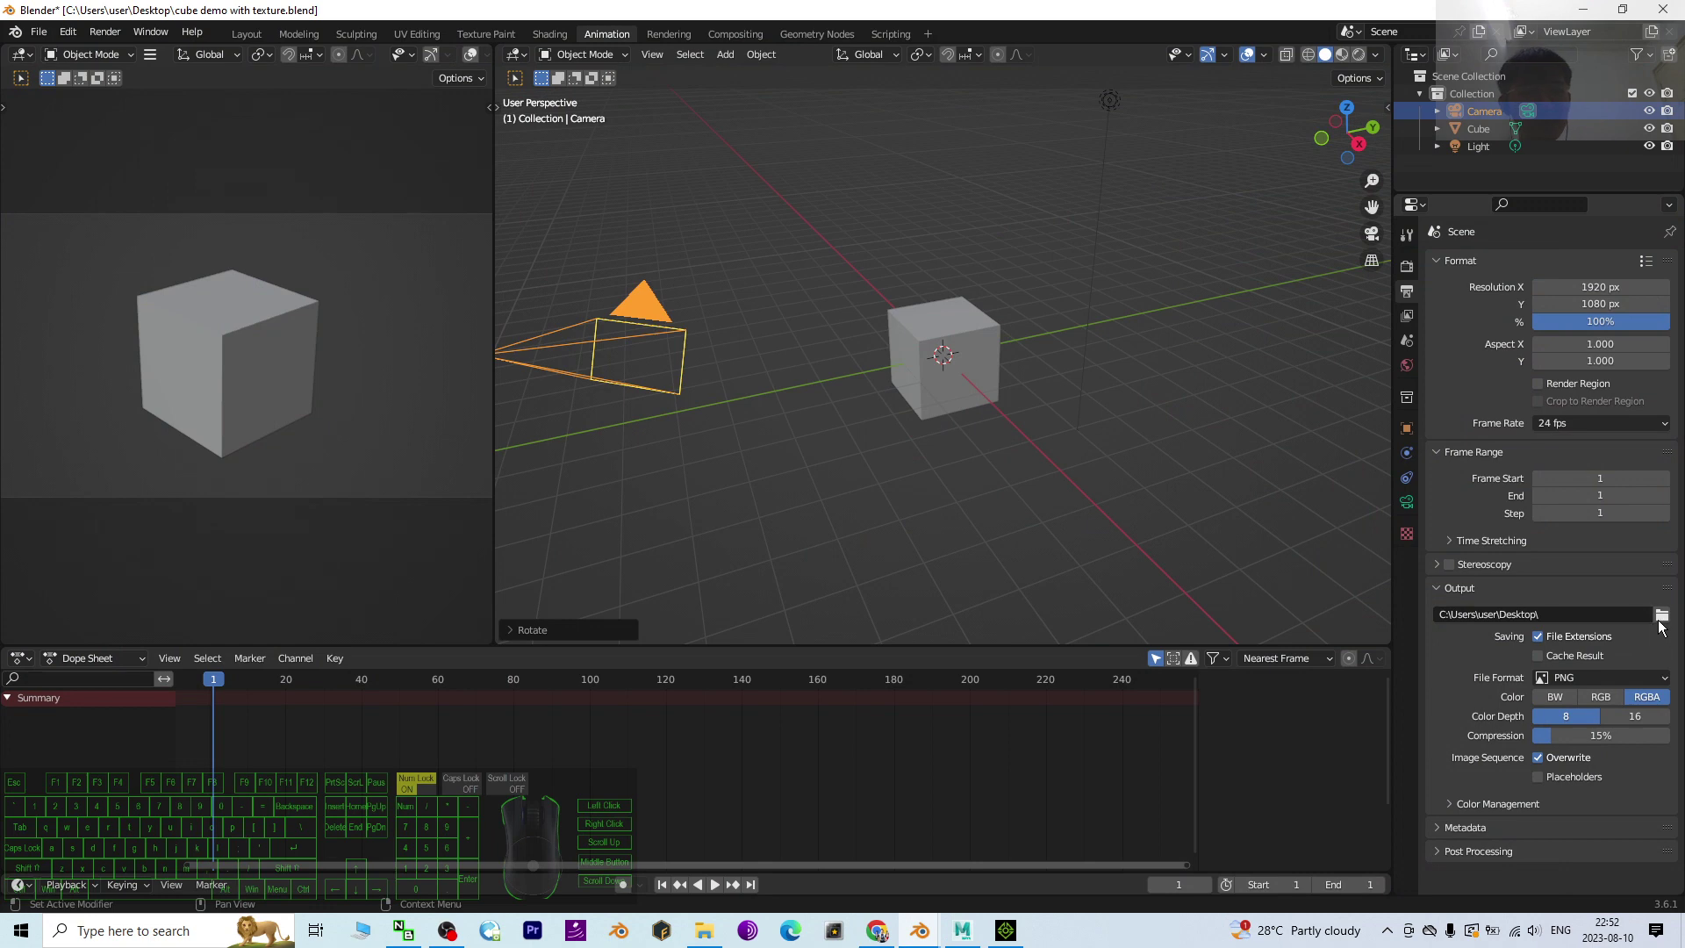
pyautogui.click(1583, 10)
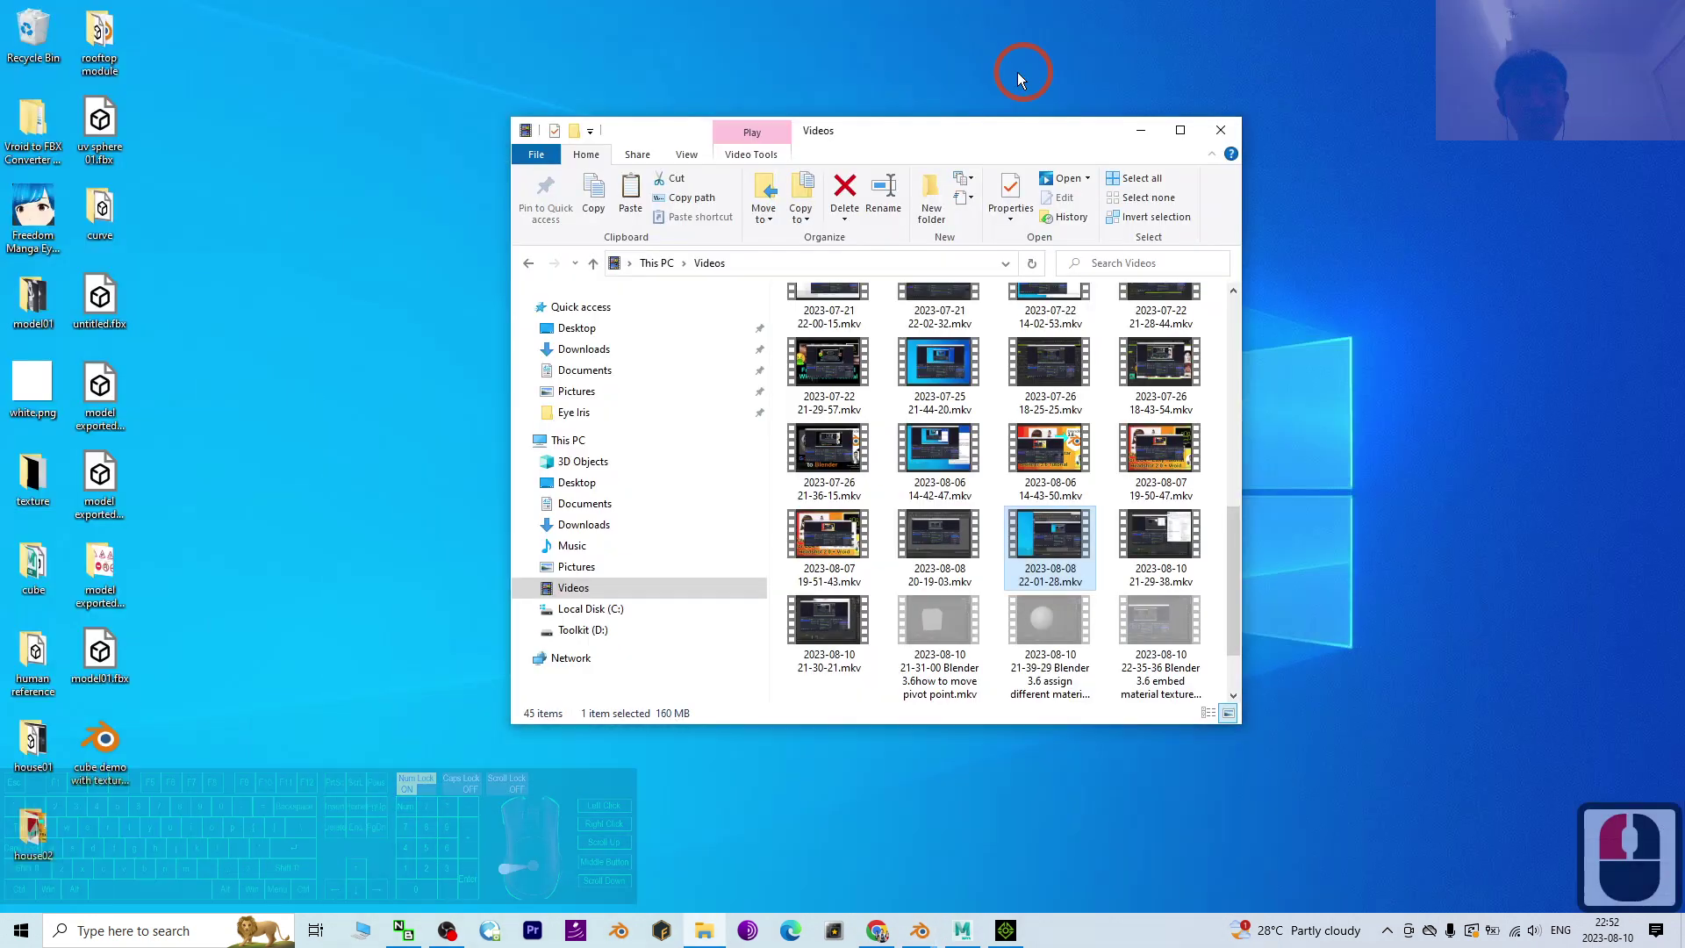
pyautogui.rightClick(255, 339)
pyautogui.click(337, 388)
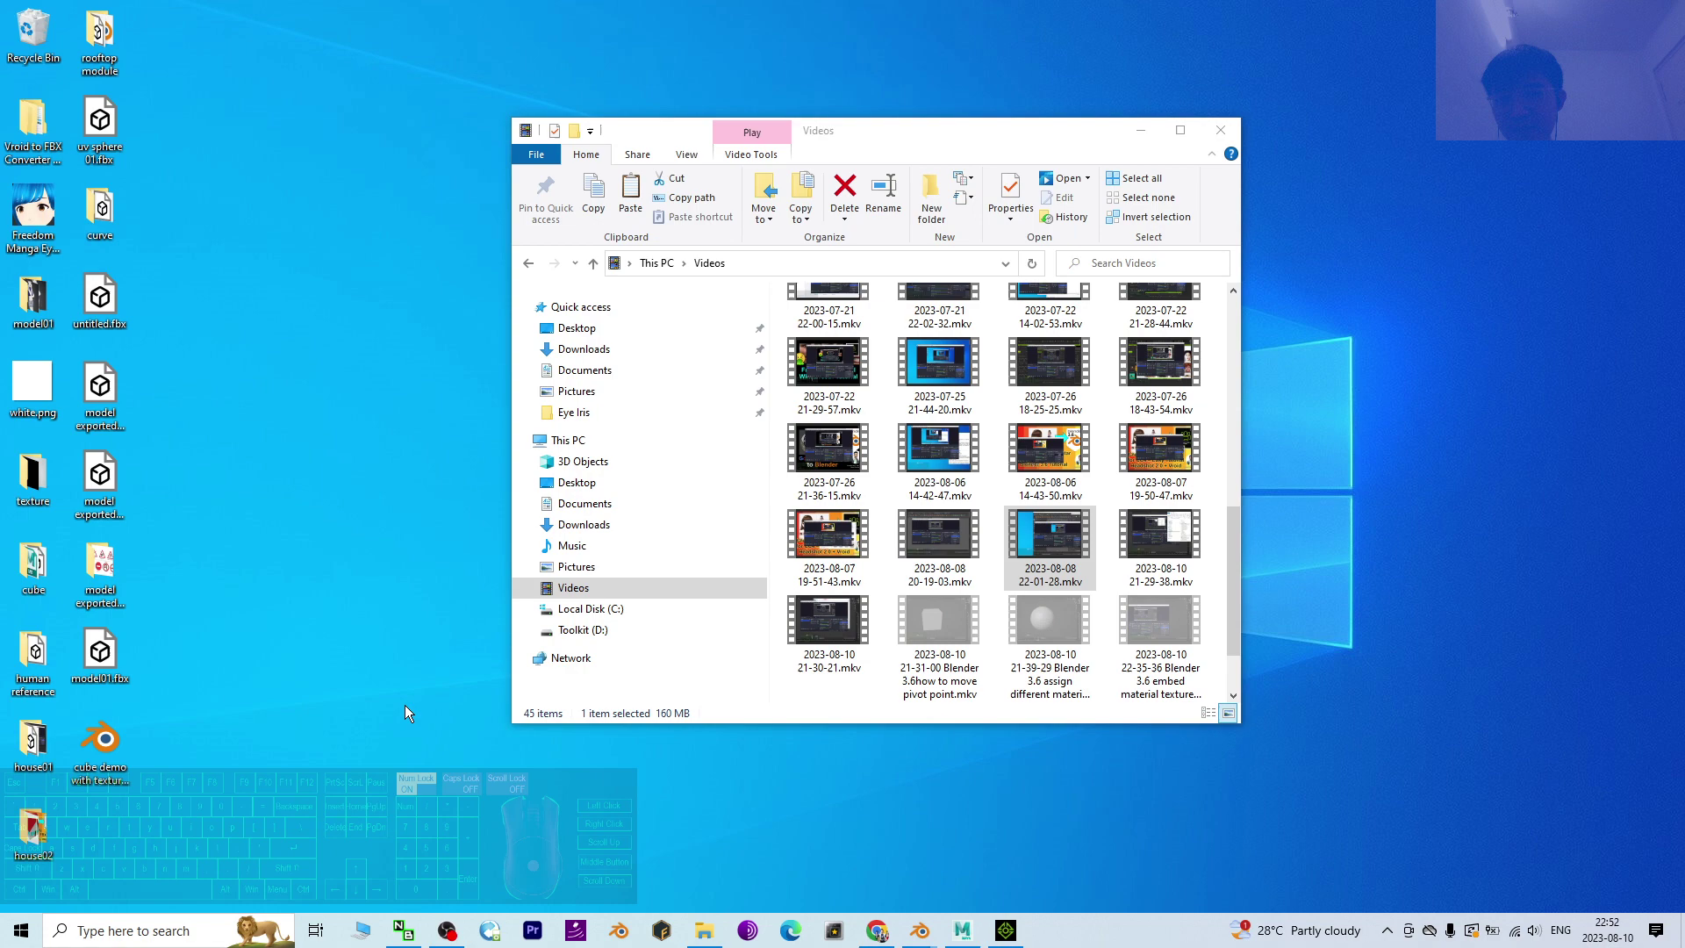
pyautogui.click(919, 933)
# Save the render via Image > Save As as untitled.png on the Desktop and close the render window.
pyautogui.click(983, 867)
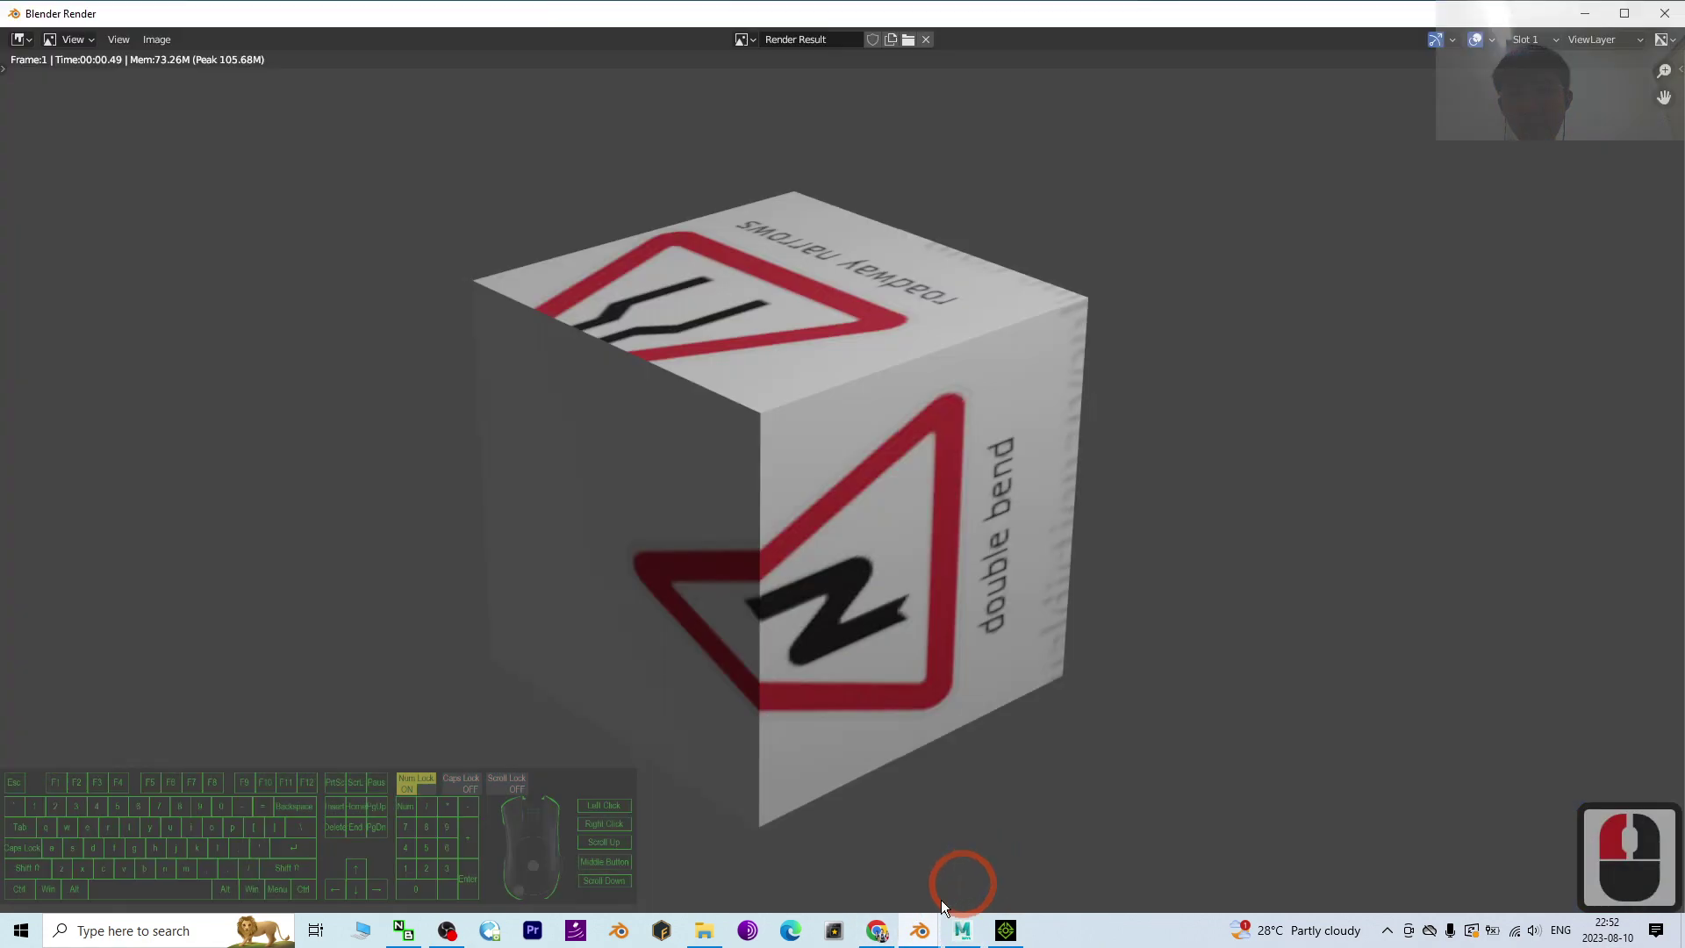
pyautogui.click(893, 875)
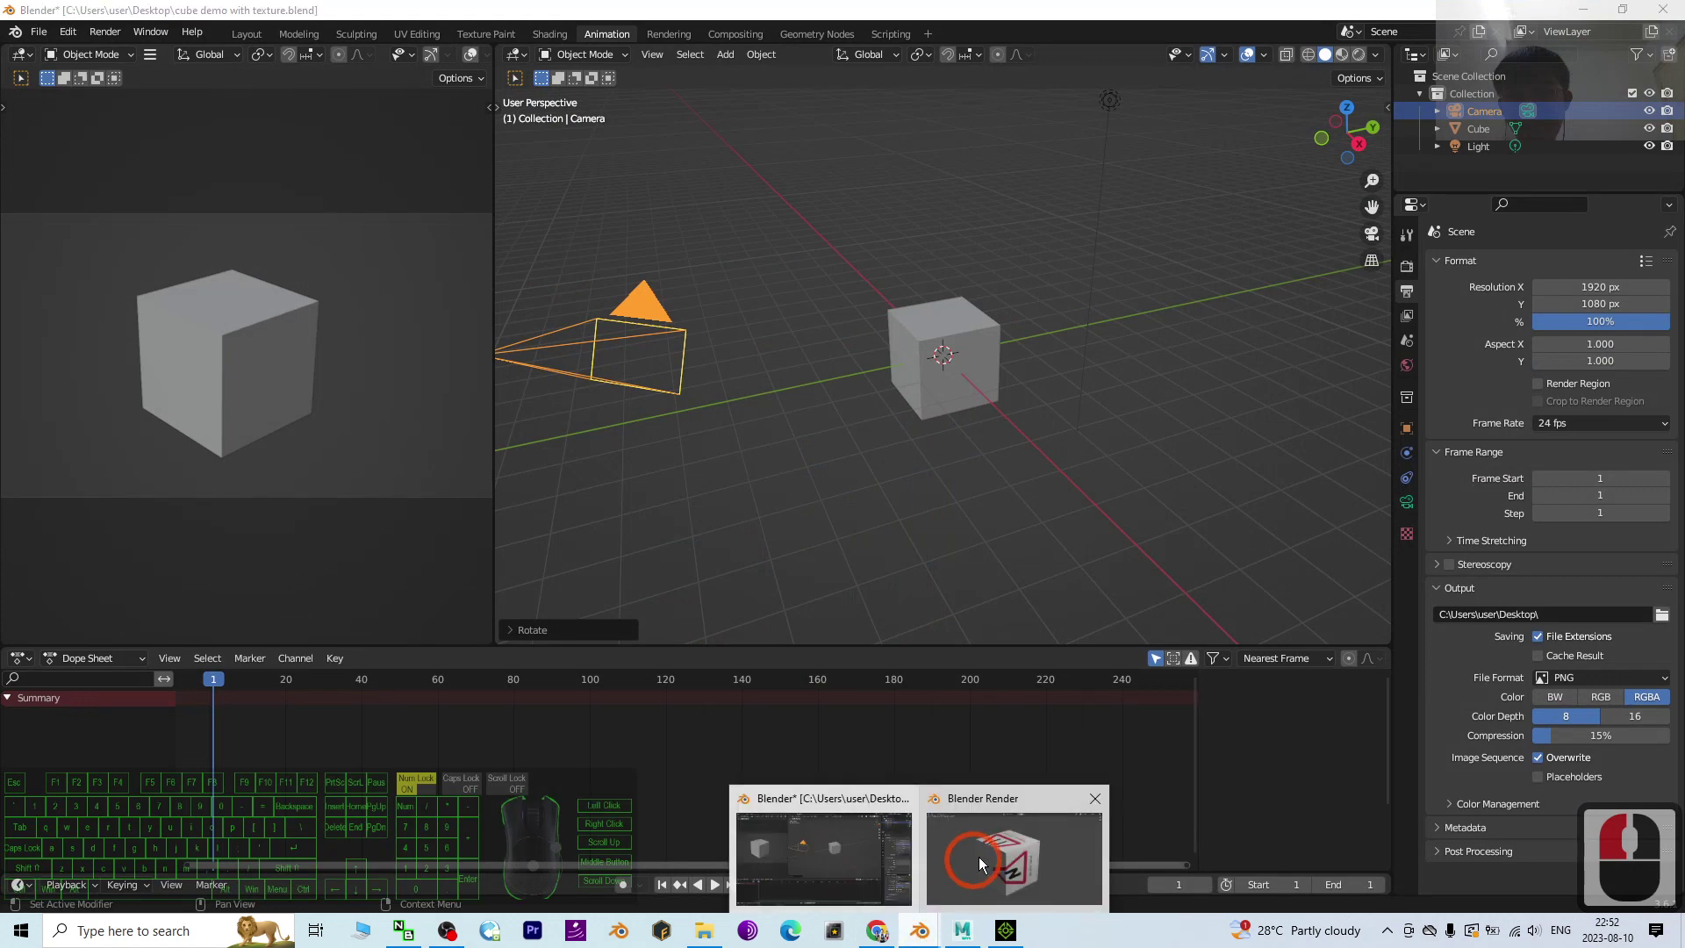
pyautogui.click(979, 858)
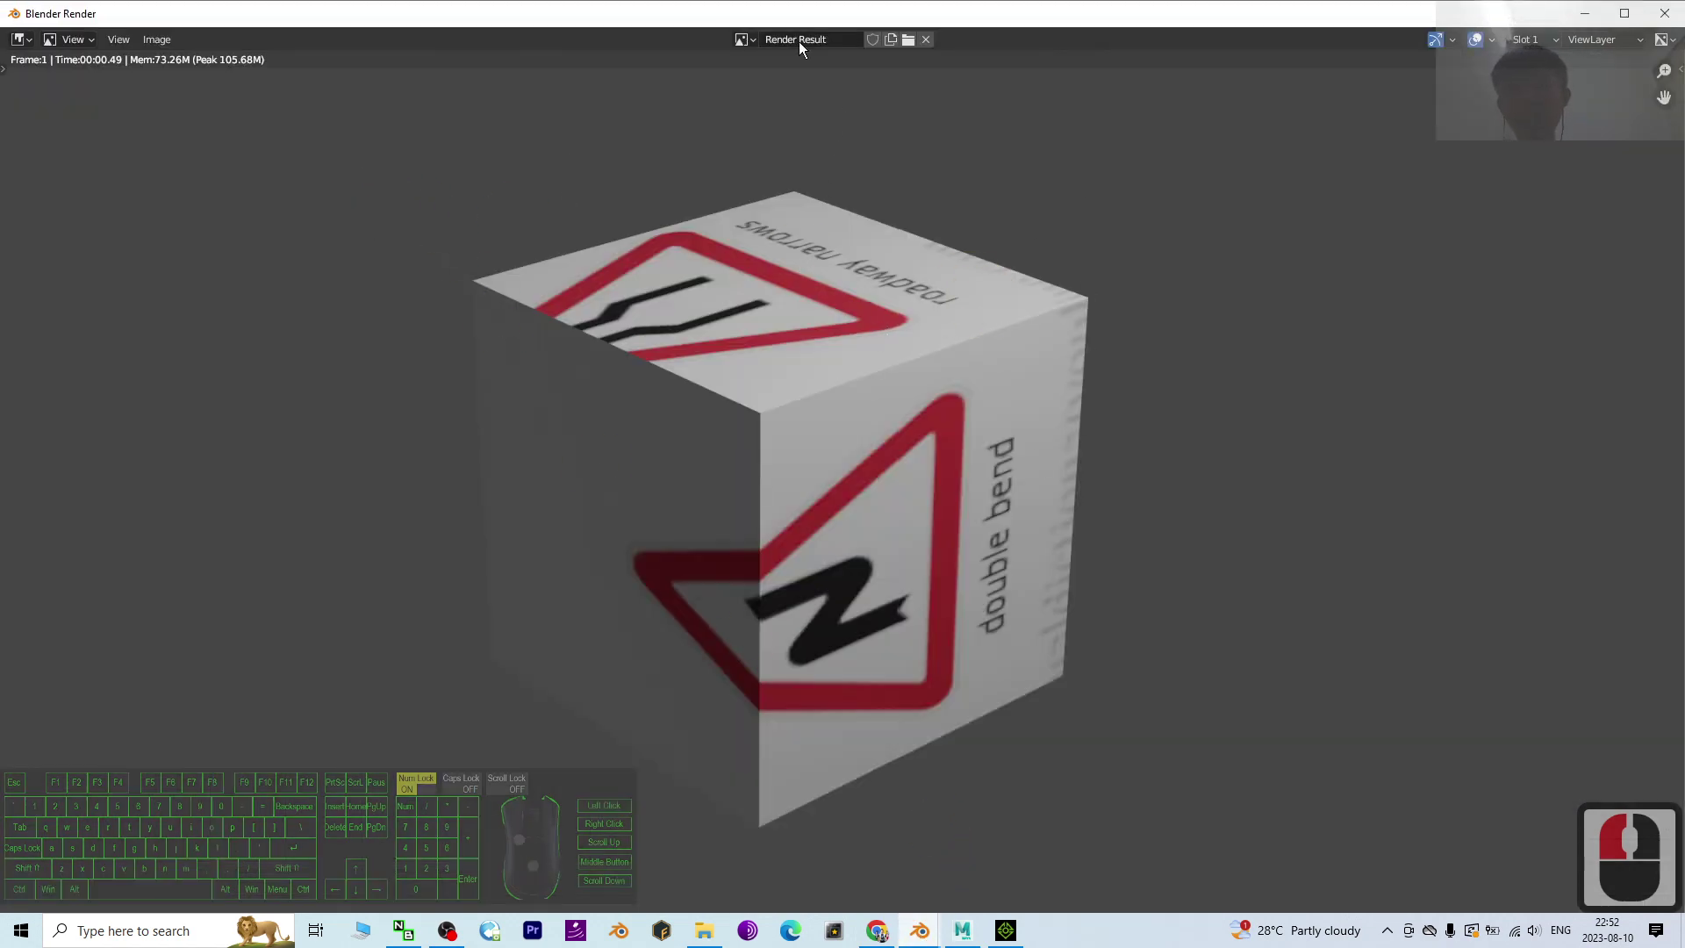
pyautogui.click(742, 40)
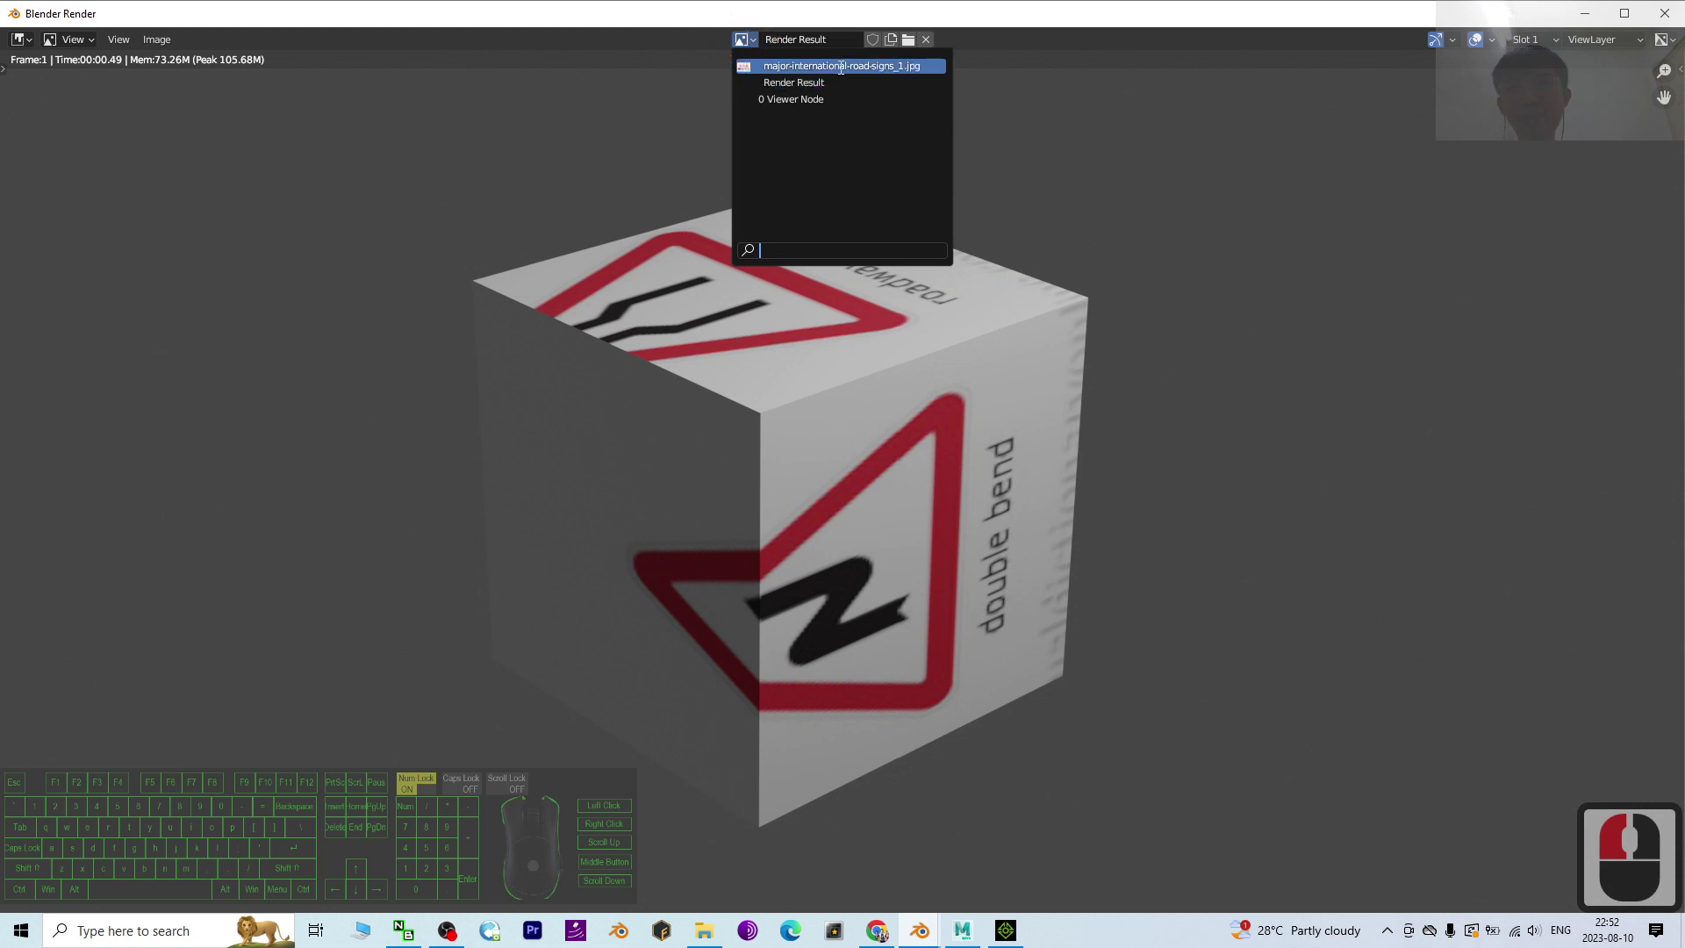
pyautogui.click(156, 41)
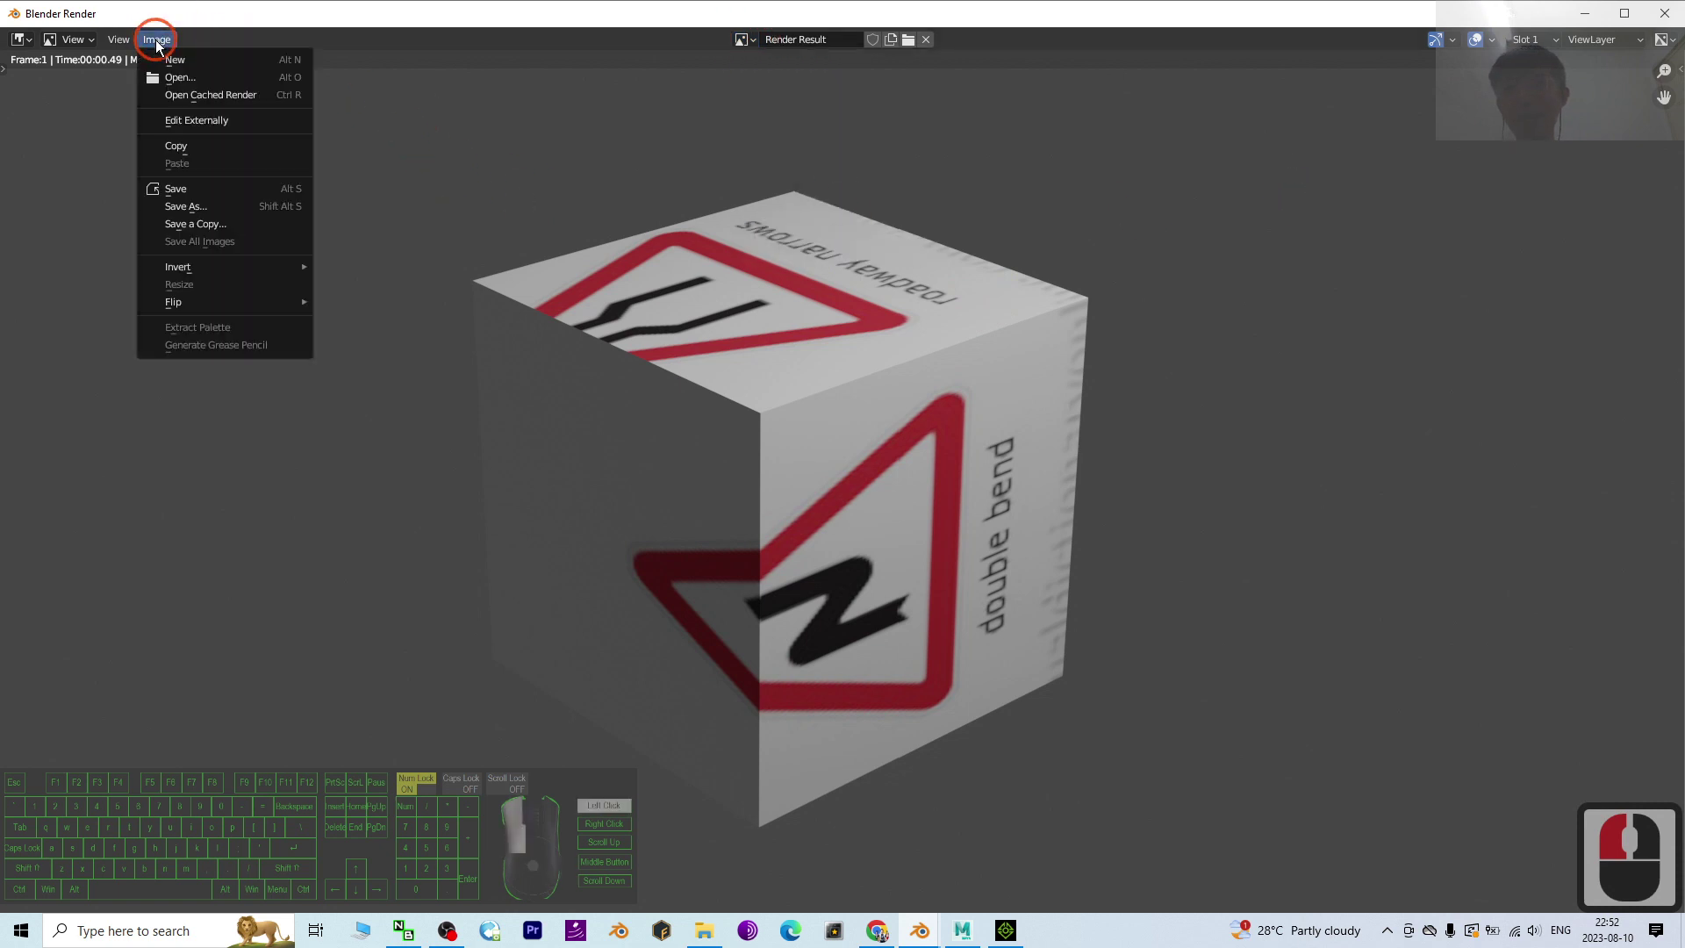
pyautogui.click(210, 205)
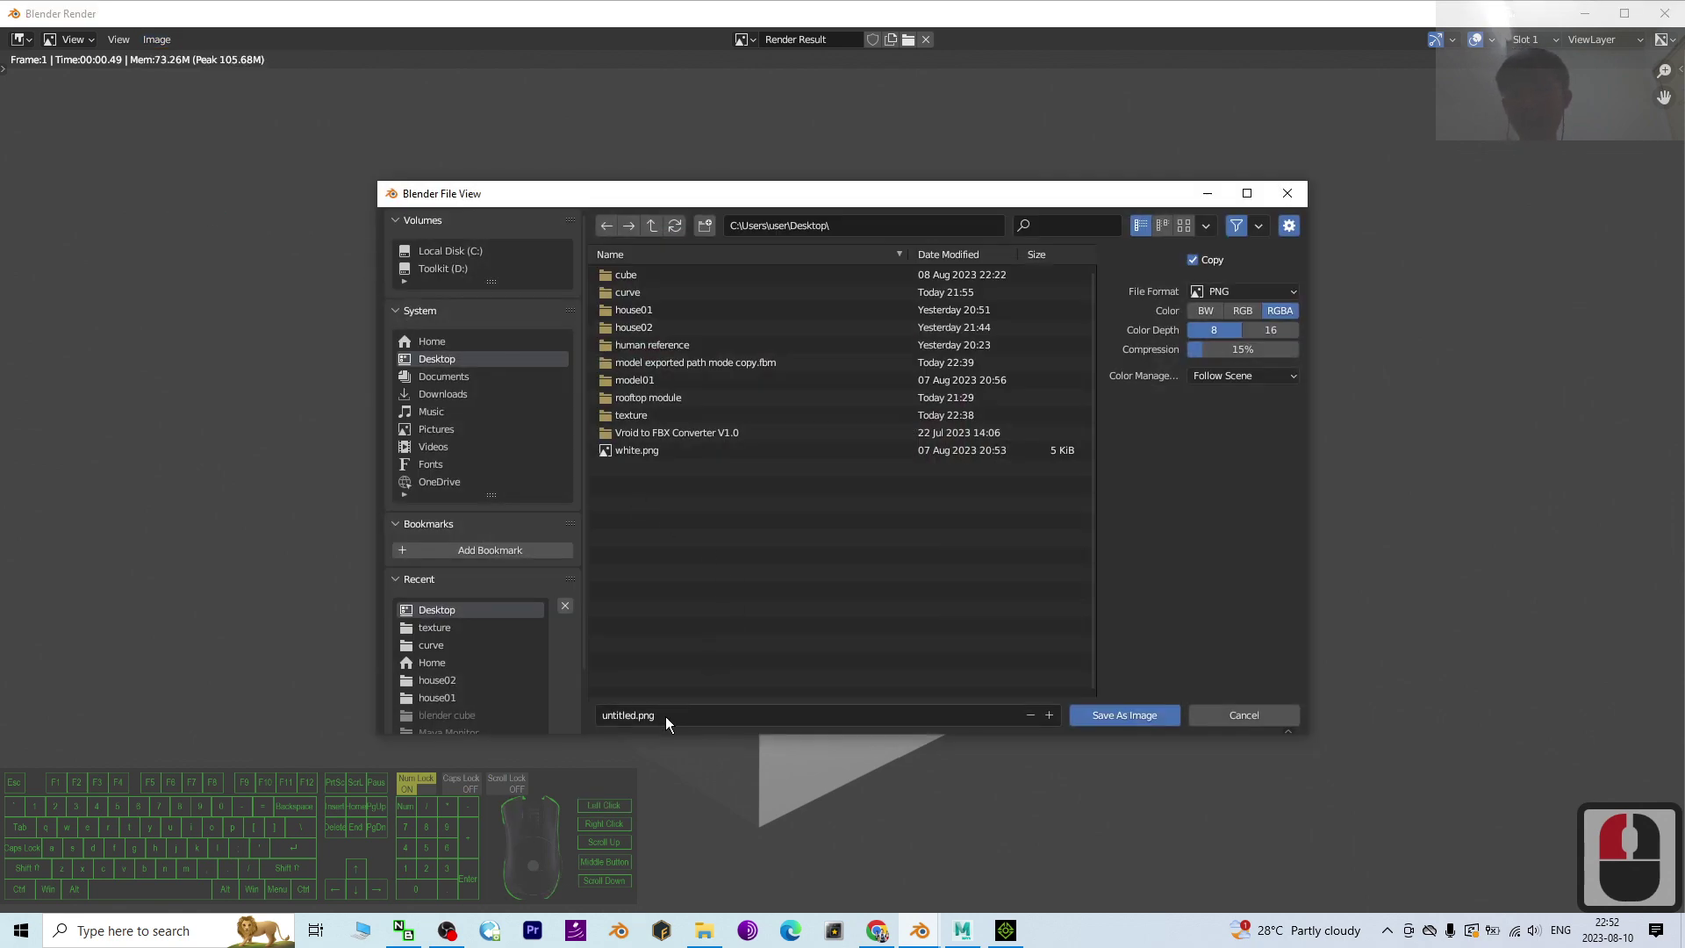
pyautogui.click(1135, 718)
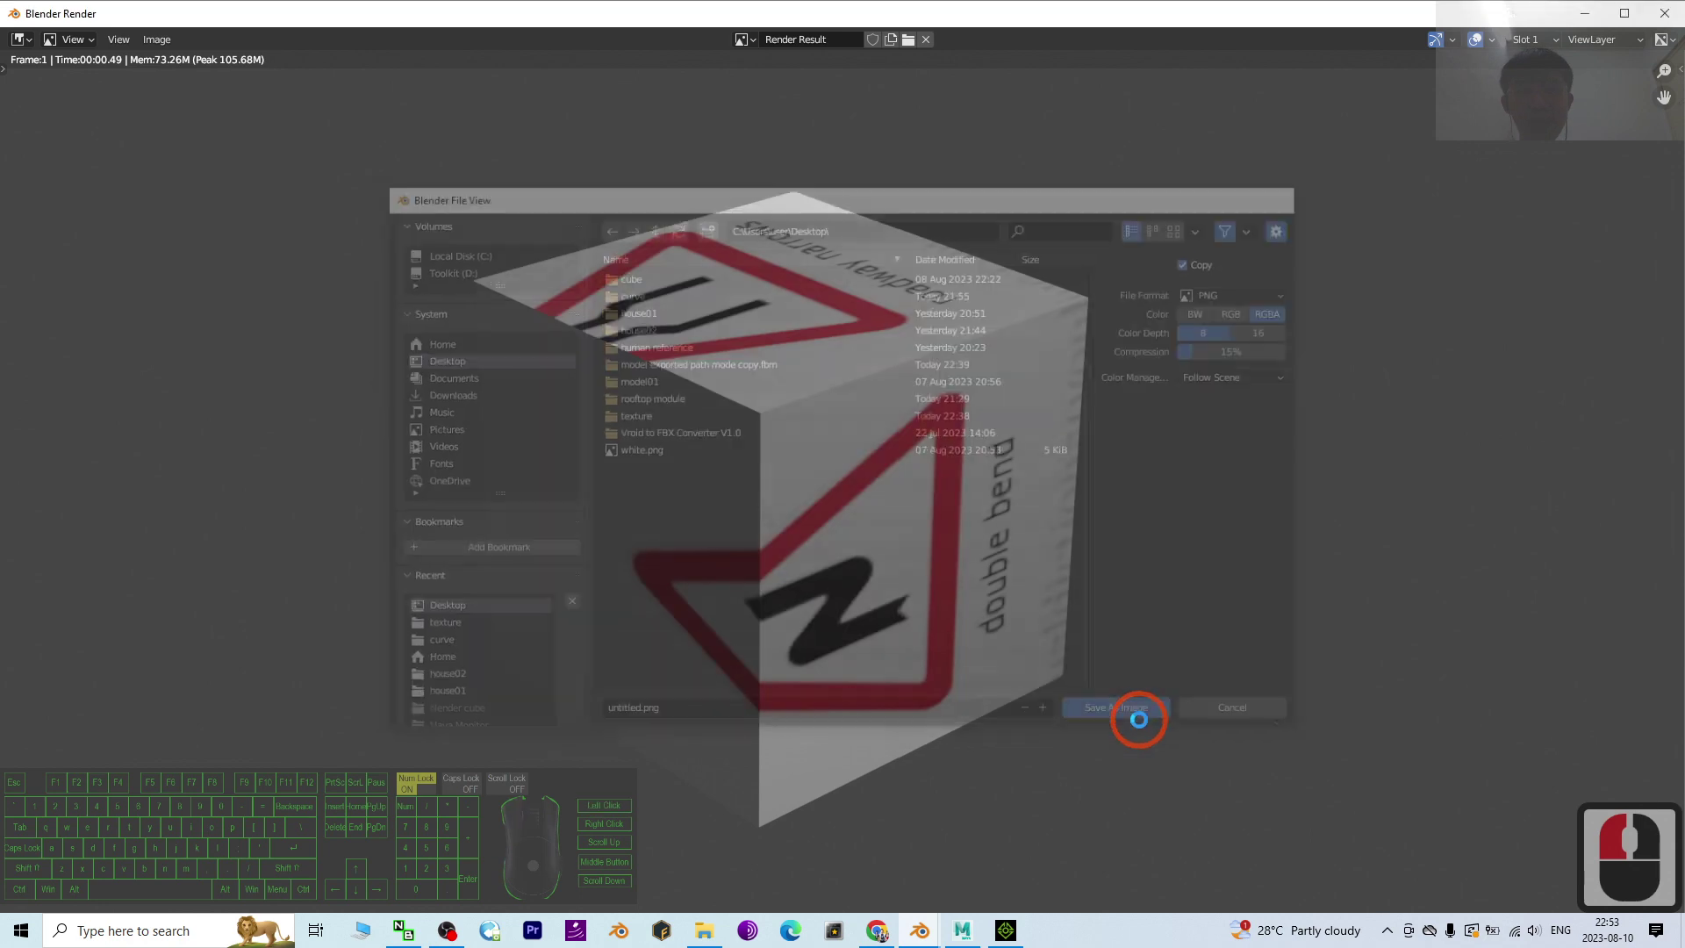
pyautogui.click(1664, 11)
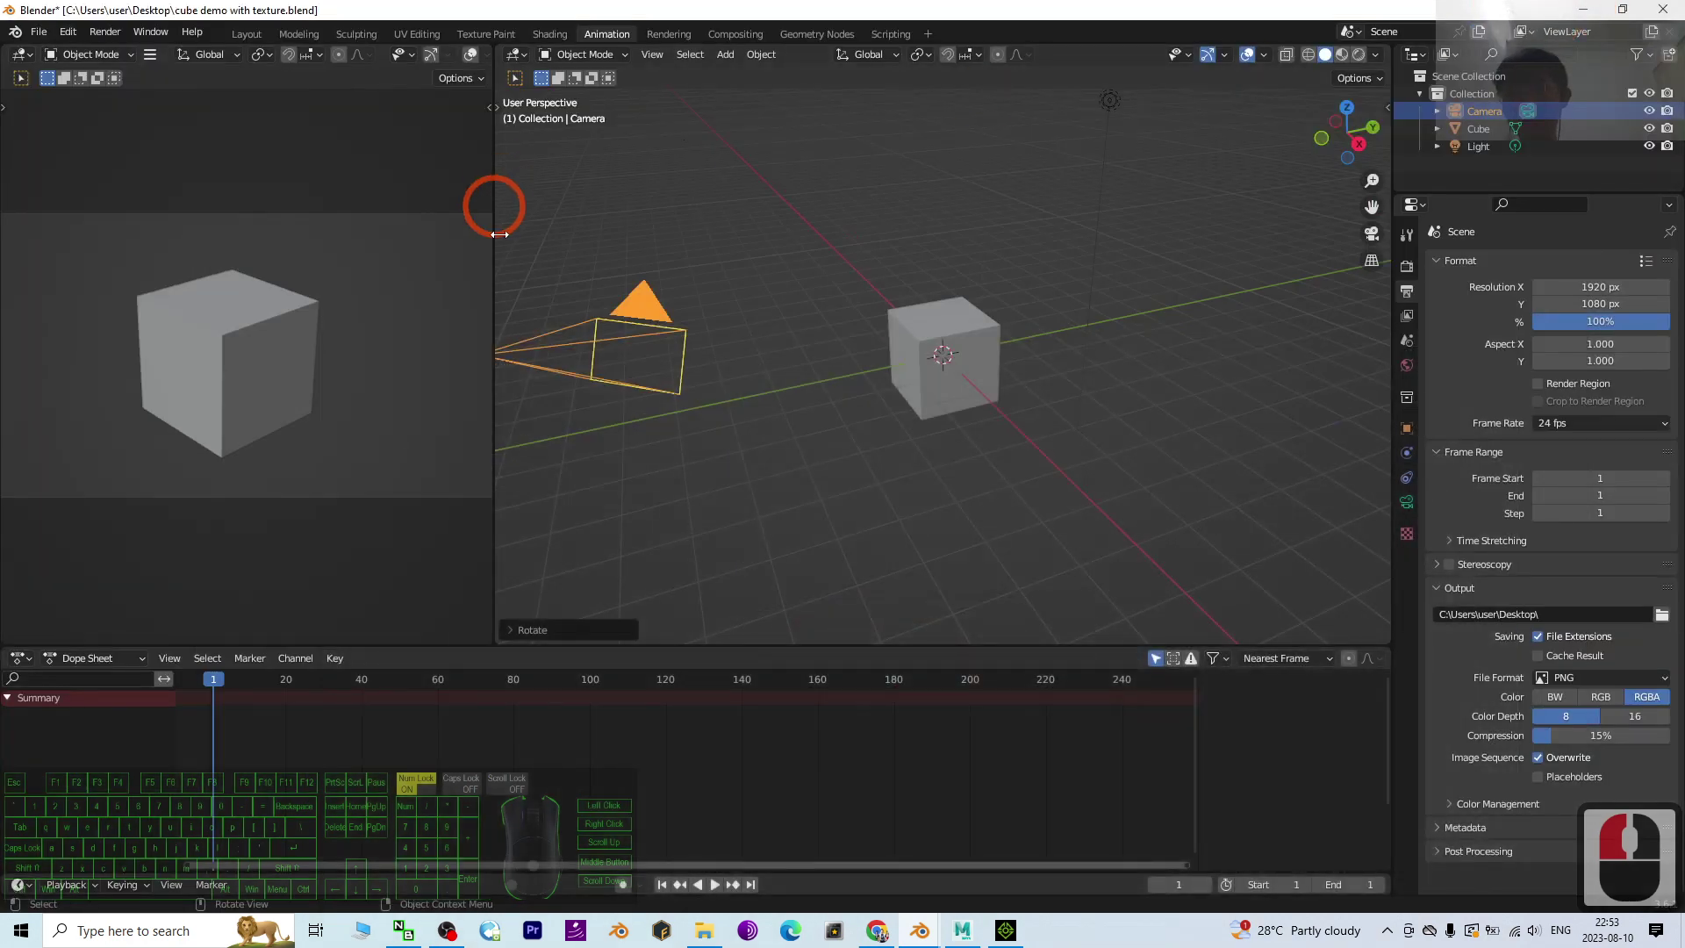
# View untitled.png from the desktop full-size in Photos, then close the viewer.
pyautogui.click(1591, 8)
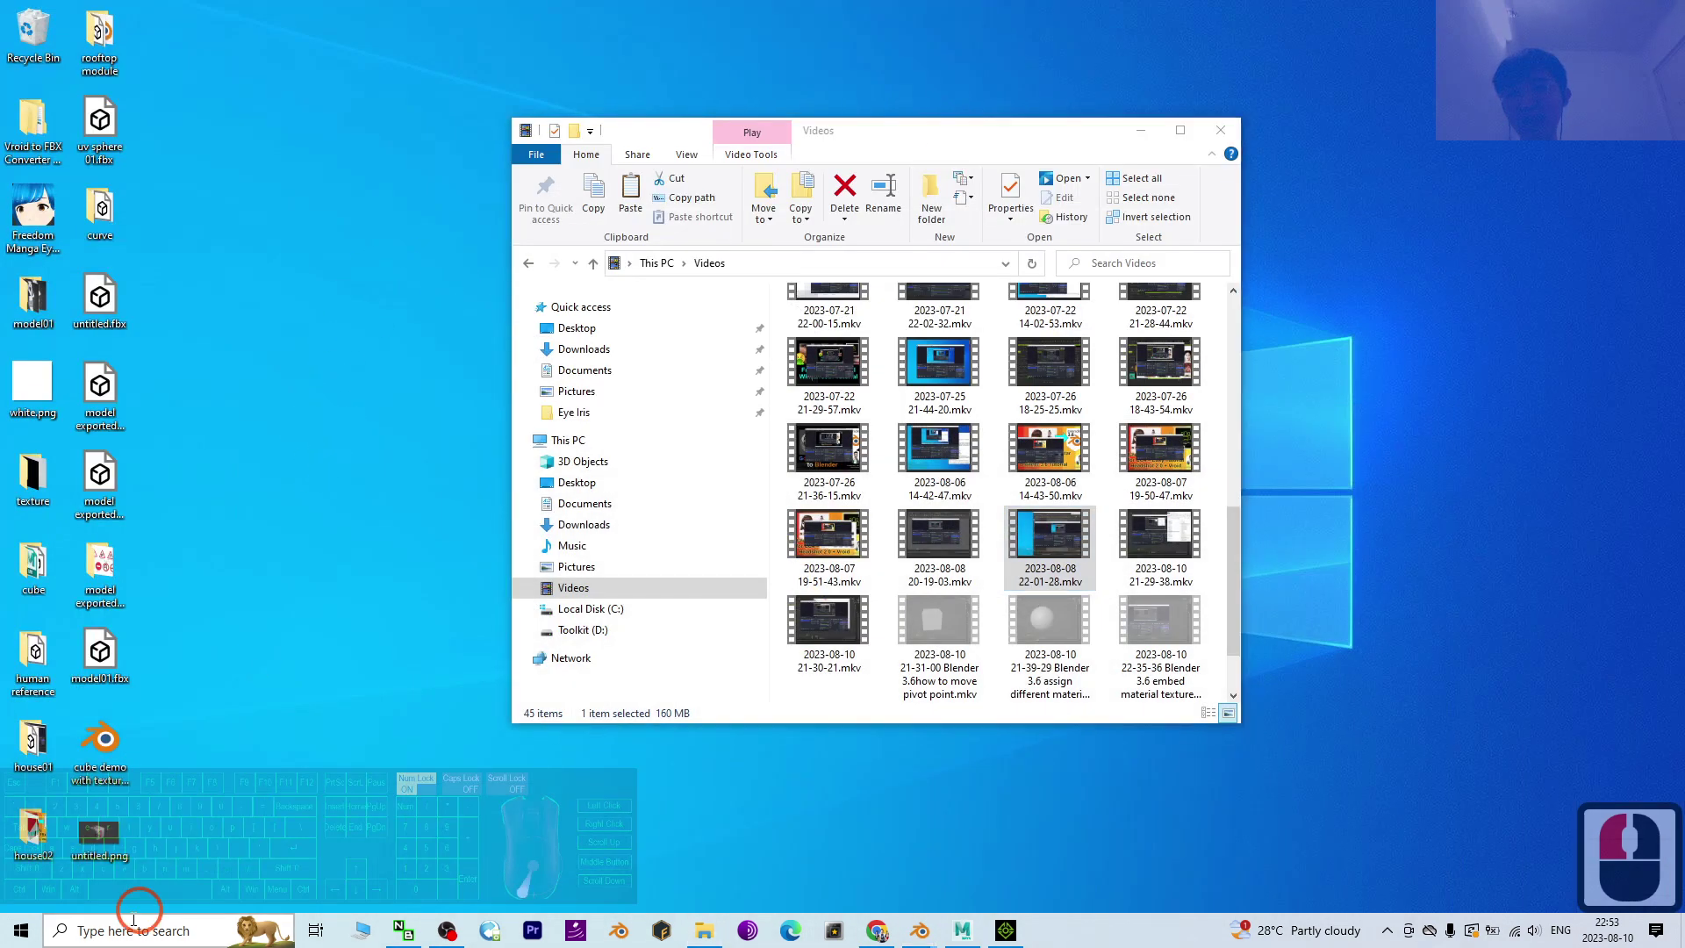
pyautogui.doubleClick(119, 843)
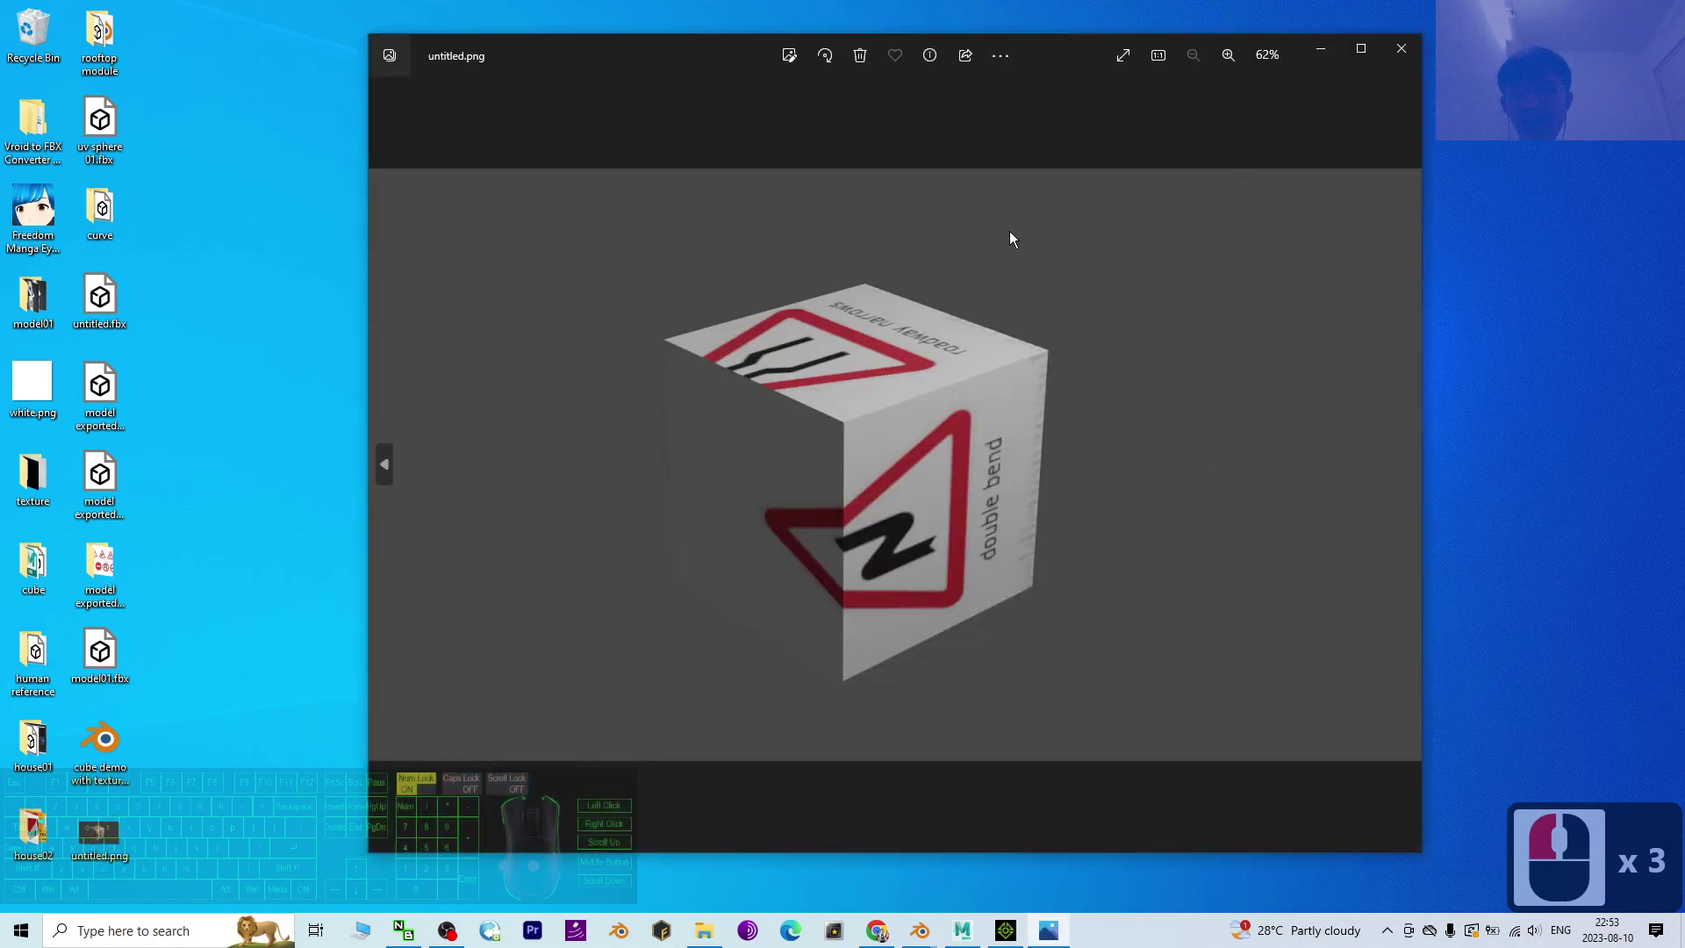
pyautogui.click(1361, 49)
pyautogui.scroll(7, 963, 351)
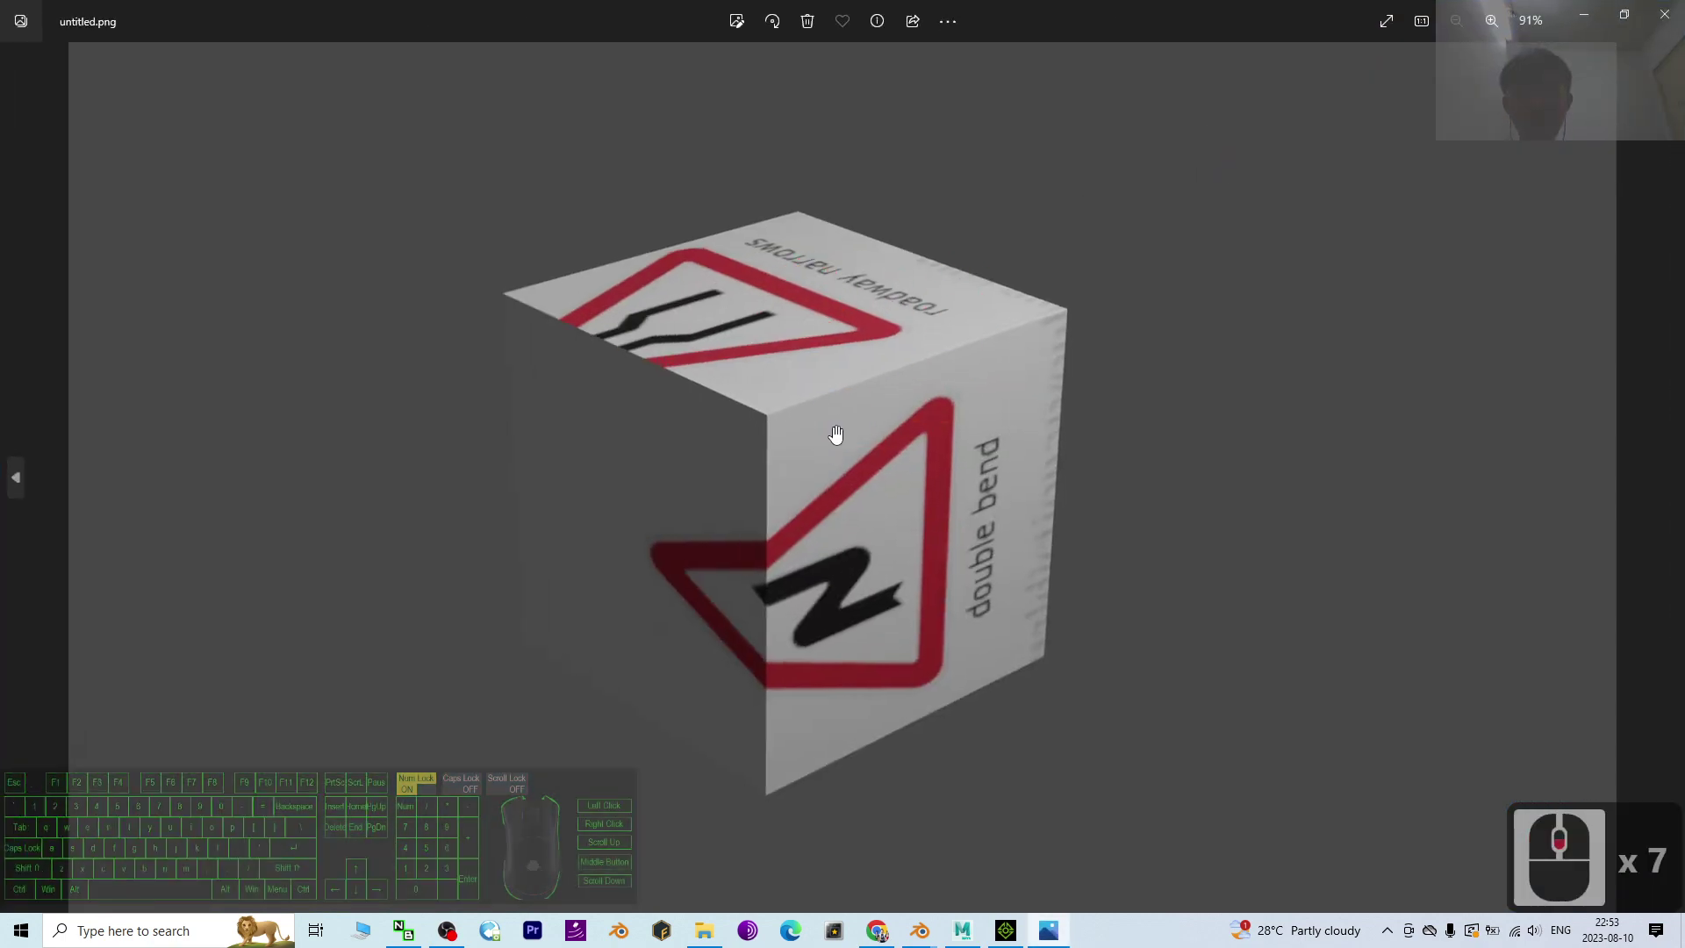
pyautogui.scroll(-7, 904, 423)
pyautogui.click(1662, 12)
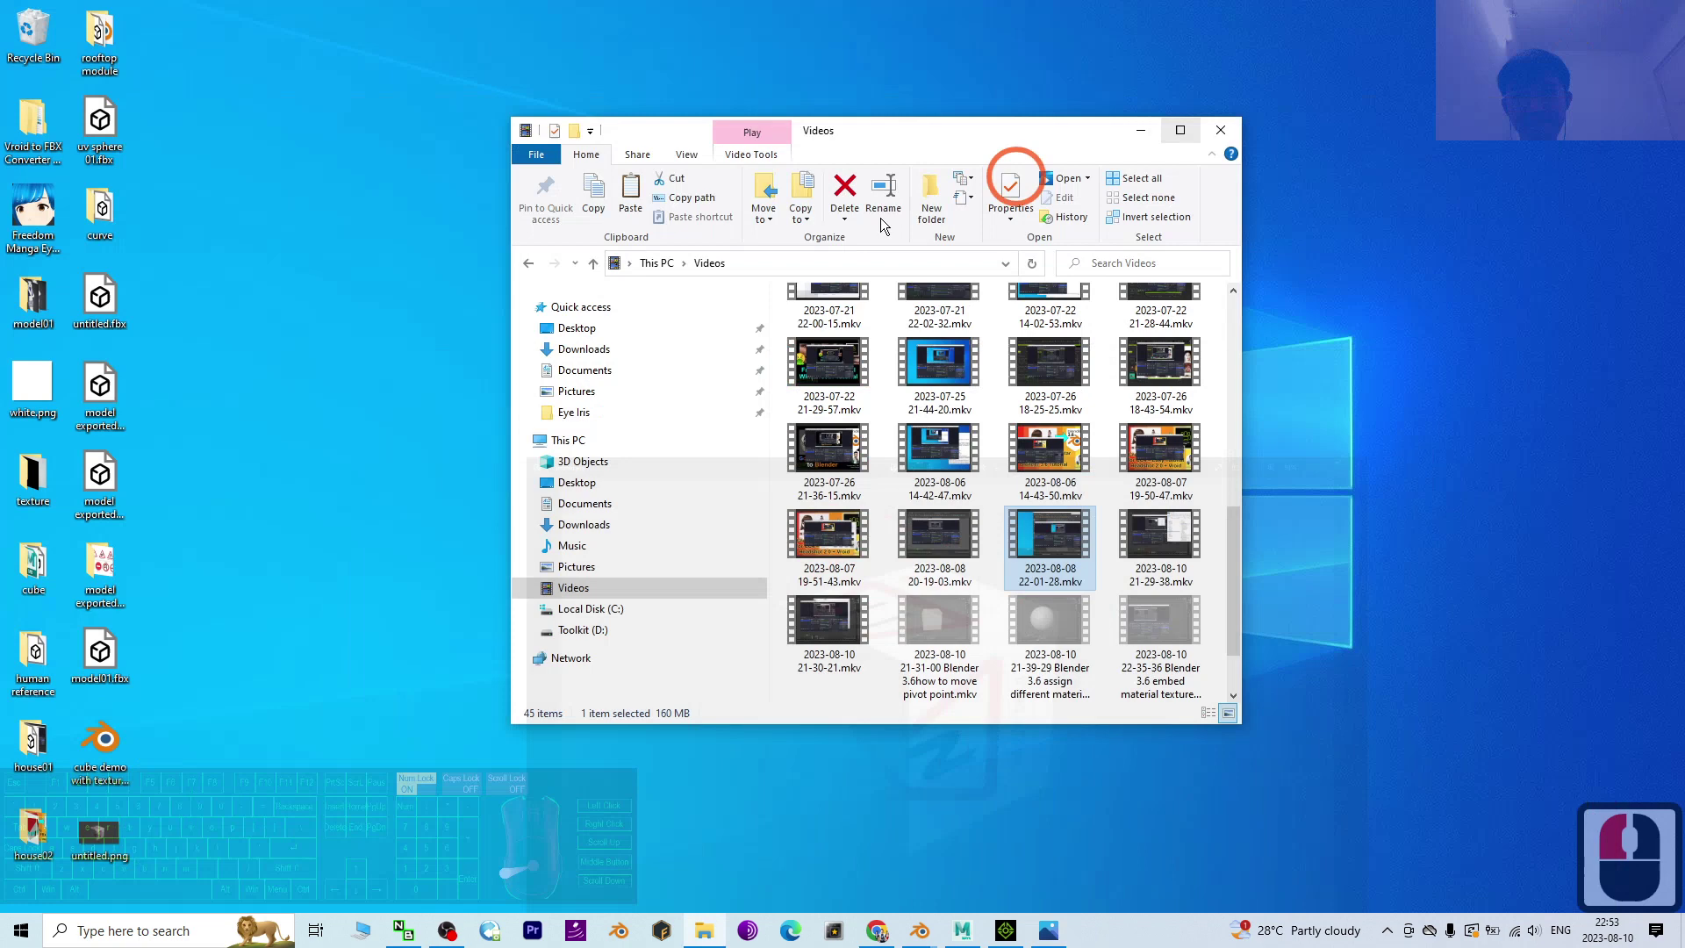
# Bring the cube demo with texture project window to front and select the camera.
pyautogui.click(1013, 882)
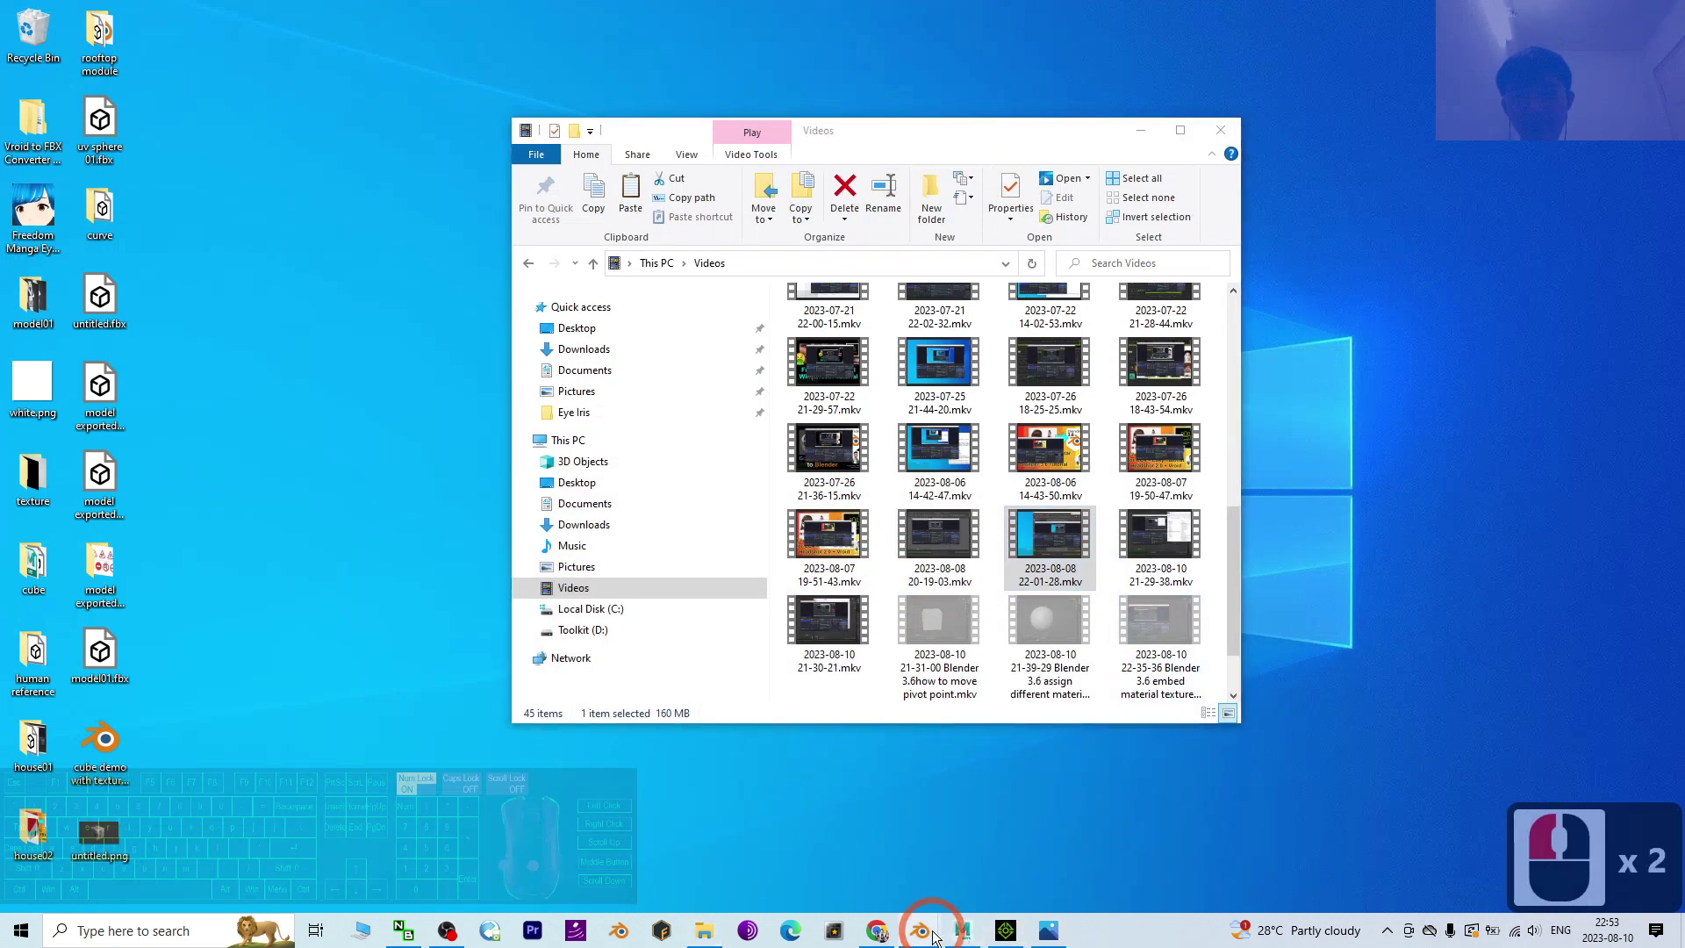
pyautogui.moveTo(919, 930)
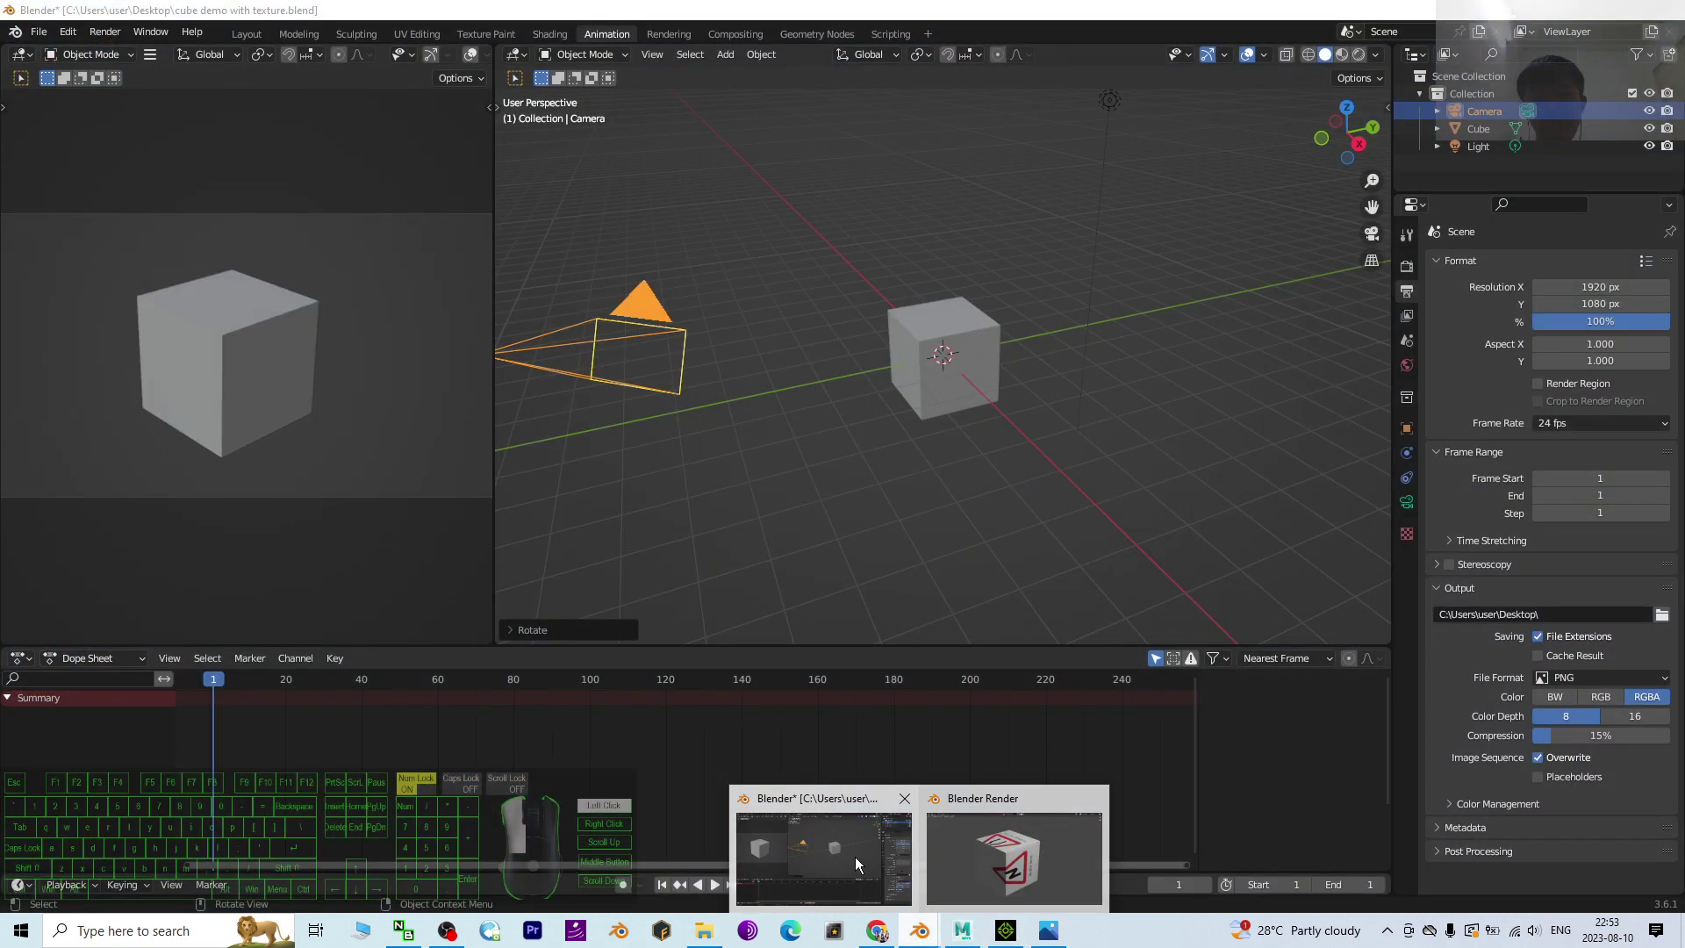
pyautogui.click(855, 858)
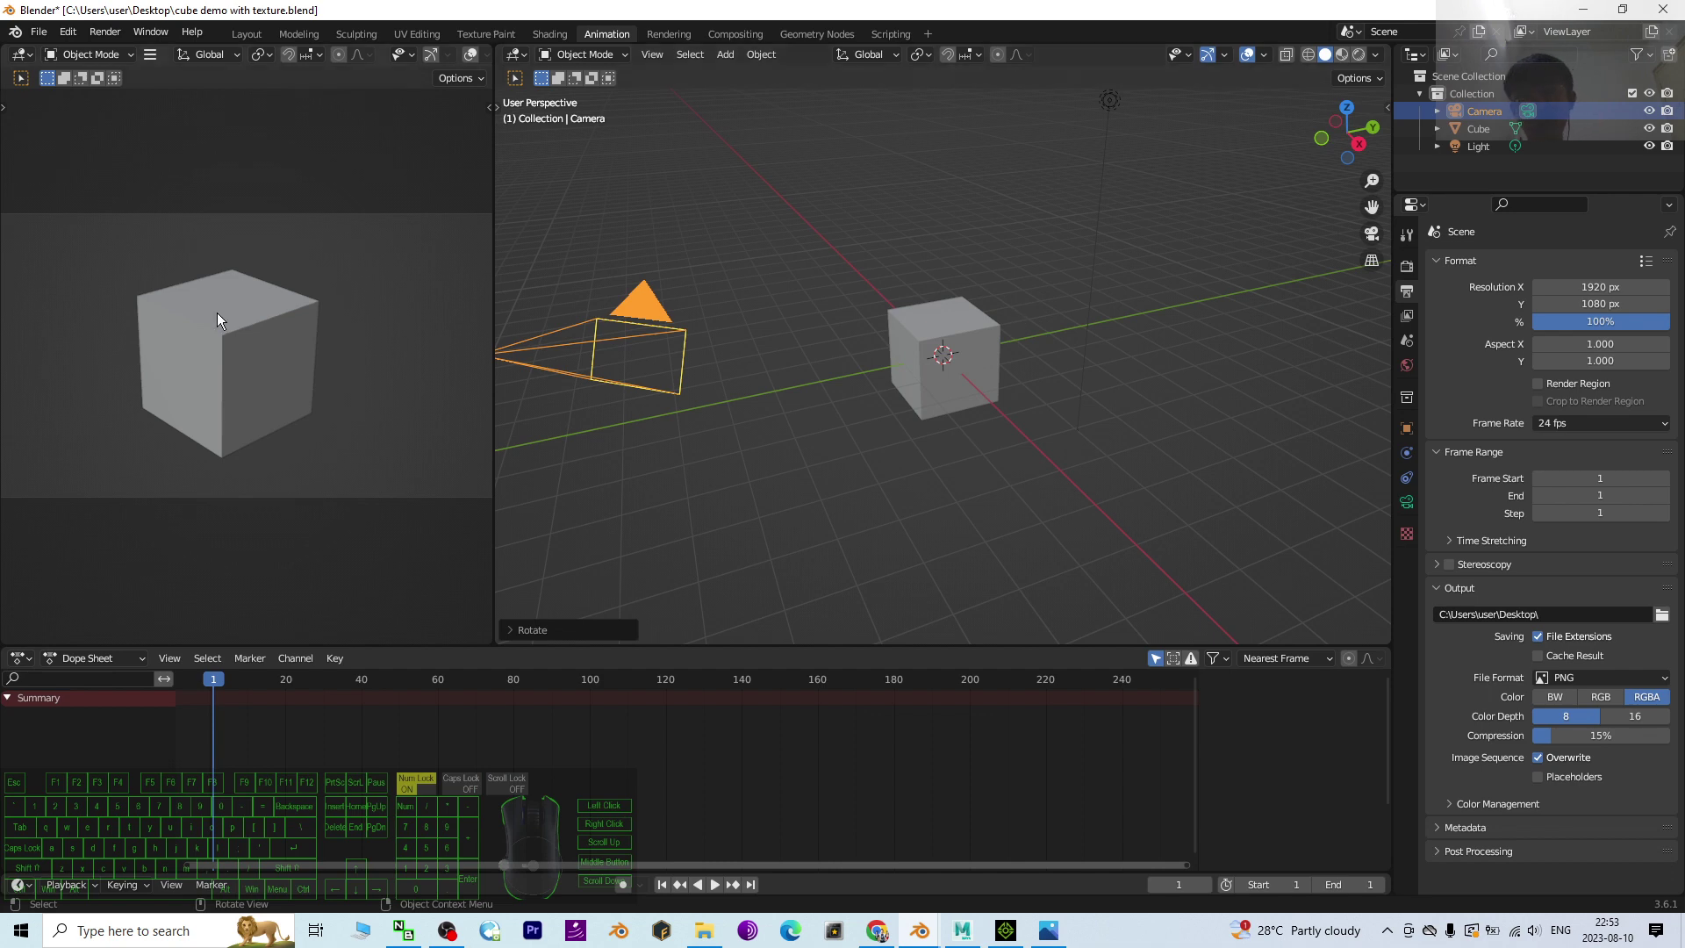
pyautogui.click(650, 313)
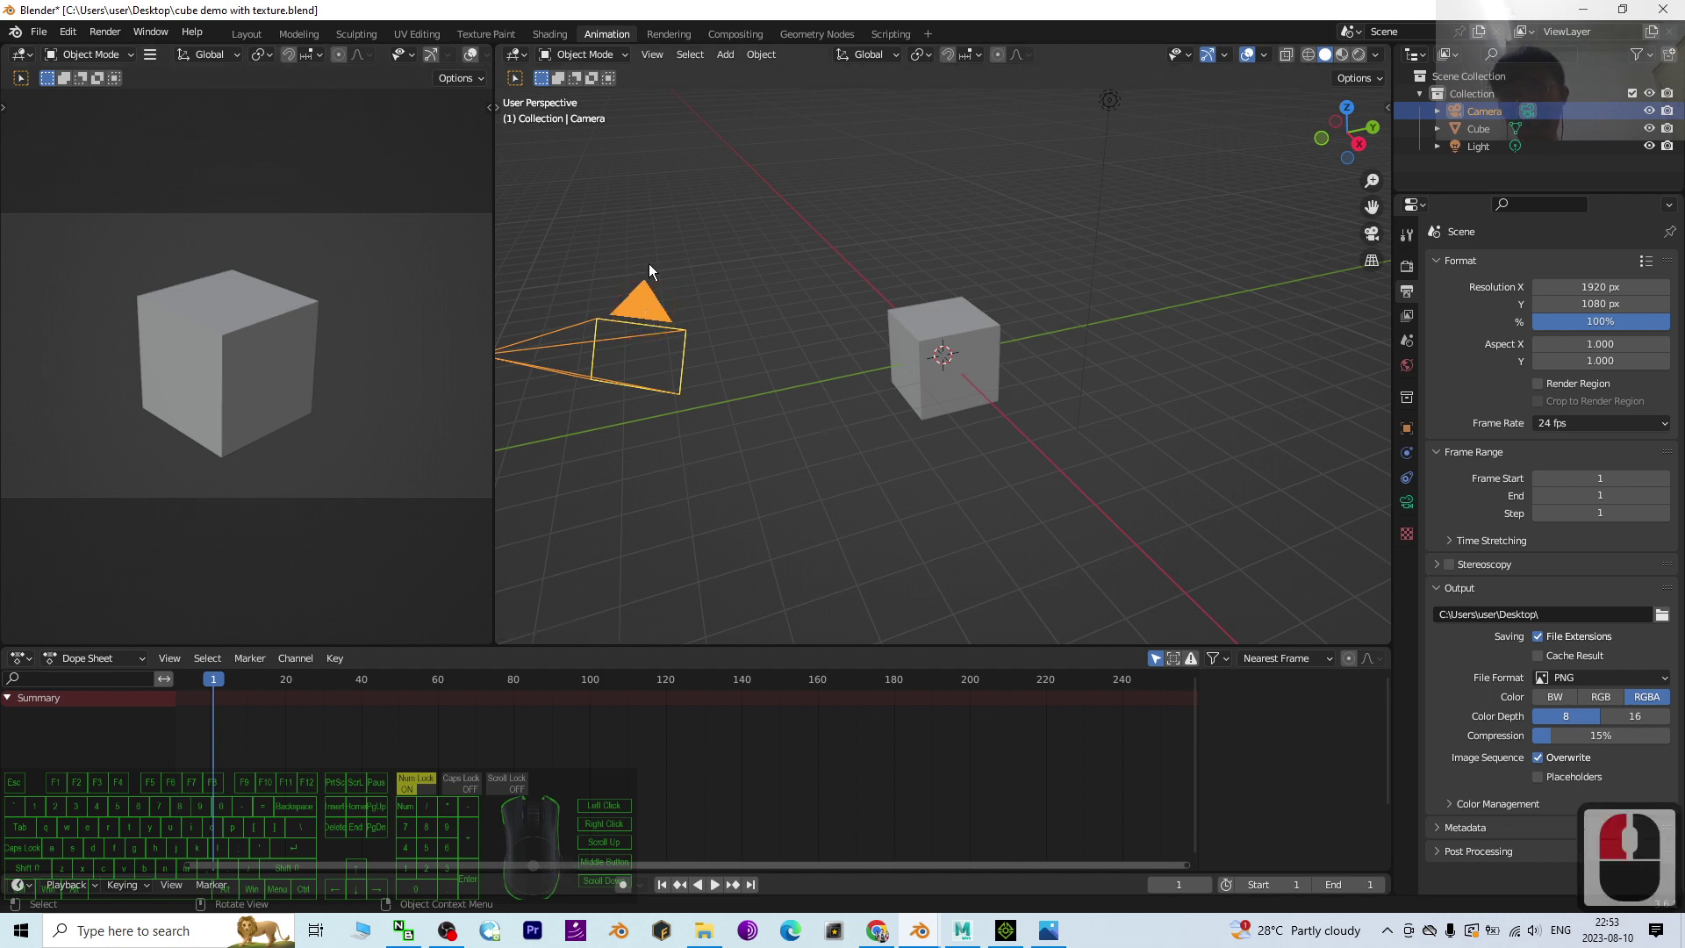
pyautogui.click(415, 33)
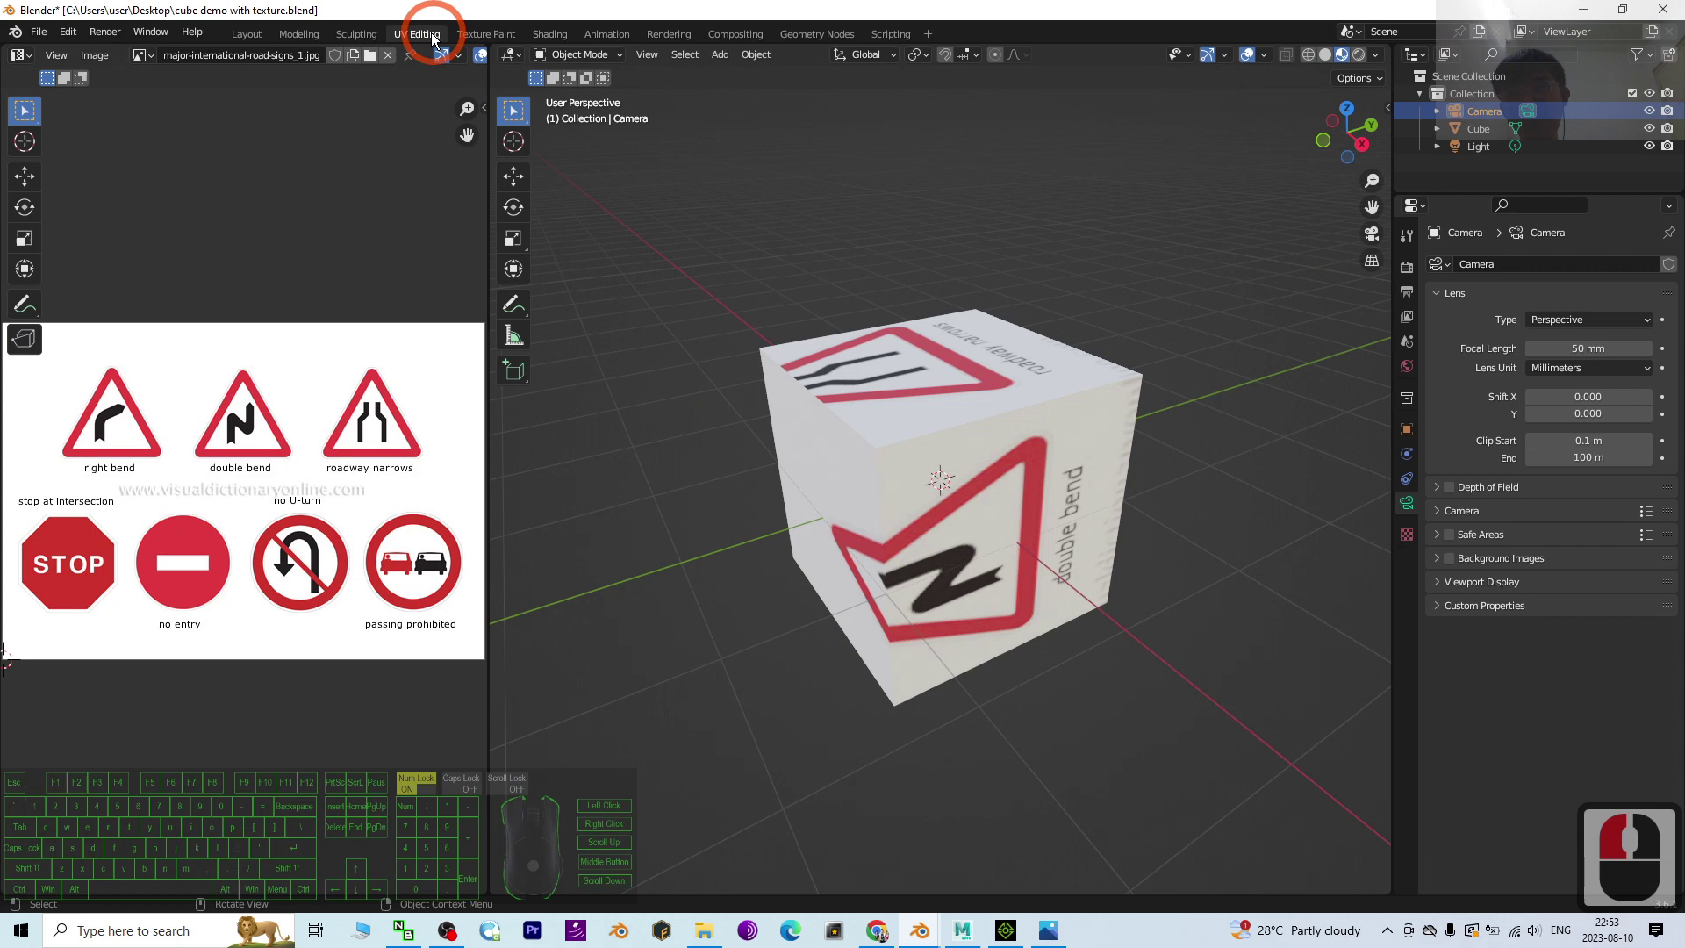
pyautogui.click(350, 34)
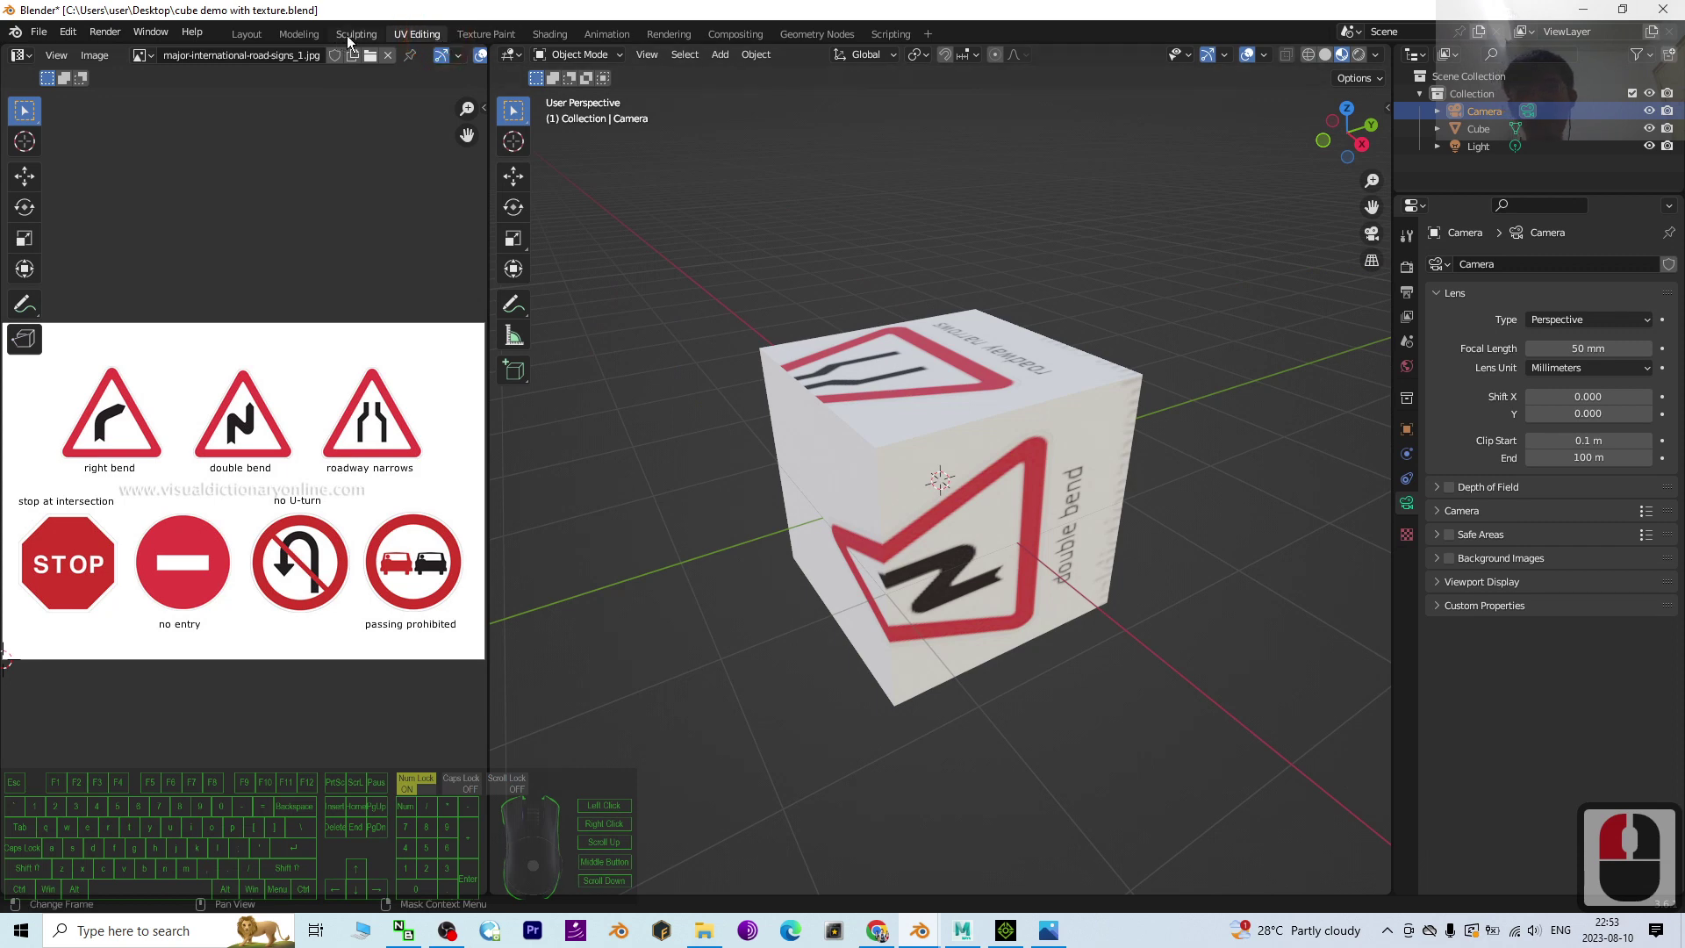
pyautogui.click(292, 37)
pyautogui.click(245, 34)
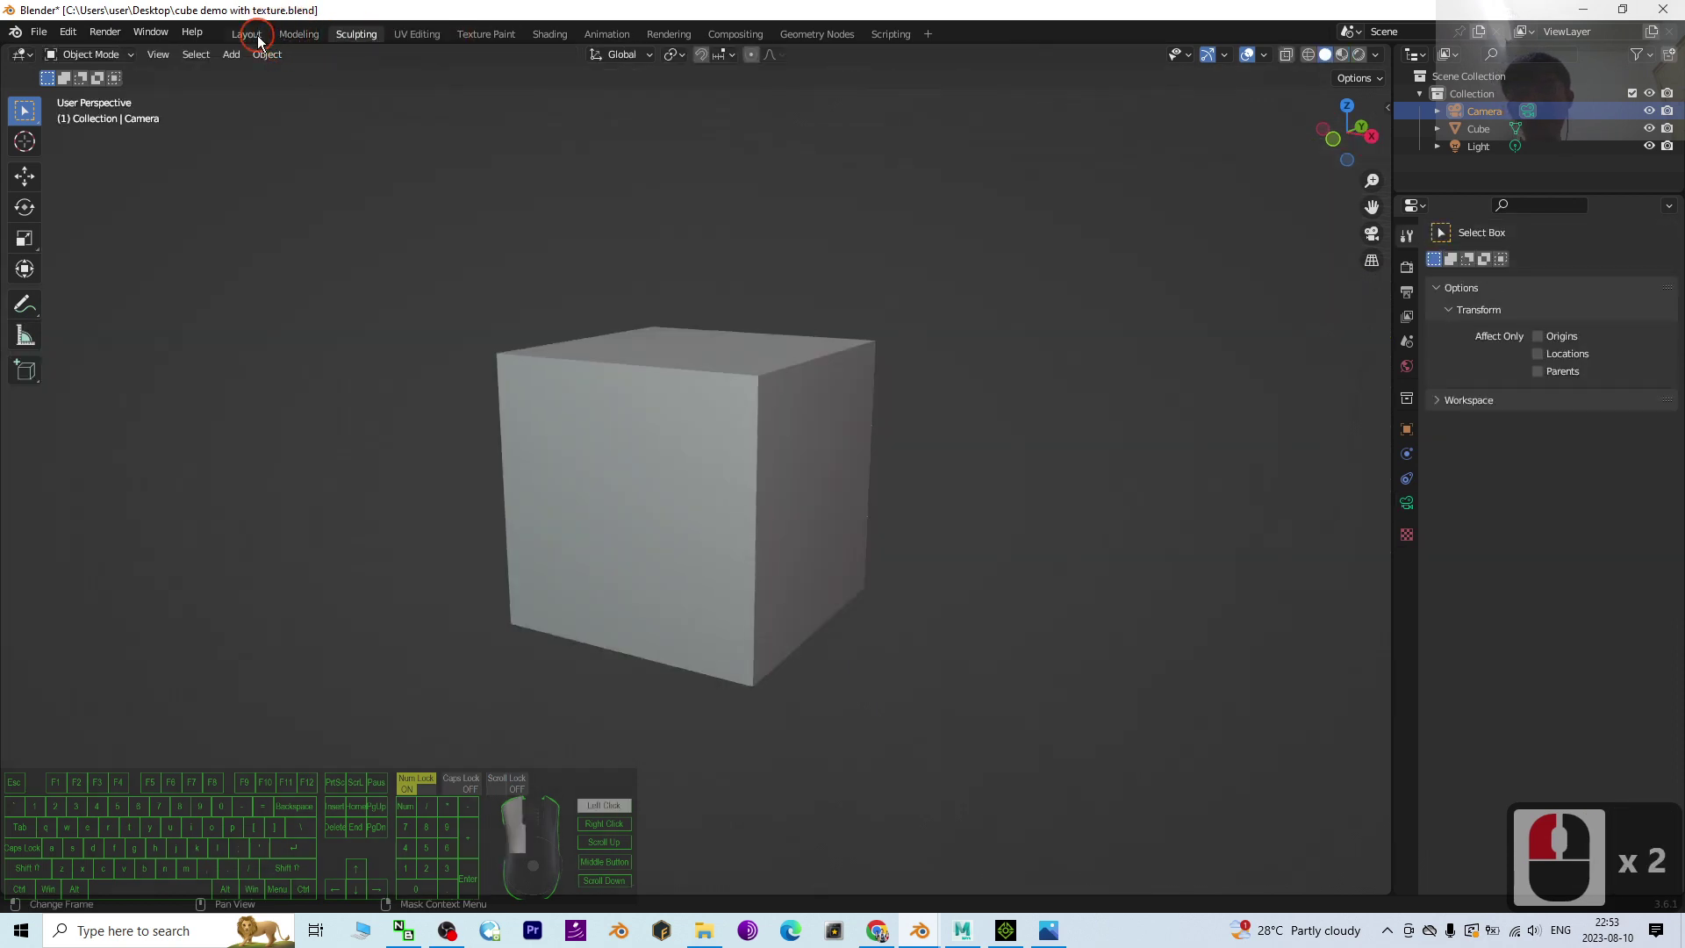
pyautogui.scroll(-5, 784, 526)
pyautogui.moveTo(778, 617); pyautogui.dragTo(757, 608, button='middle')
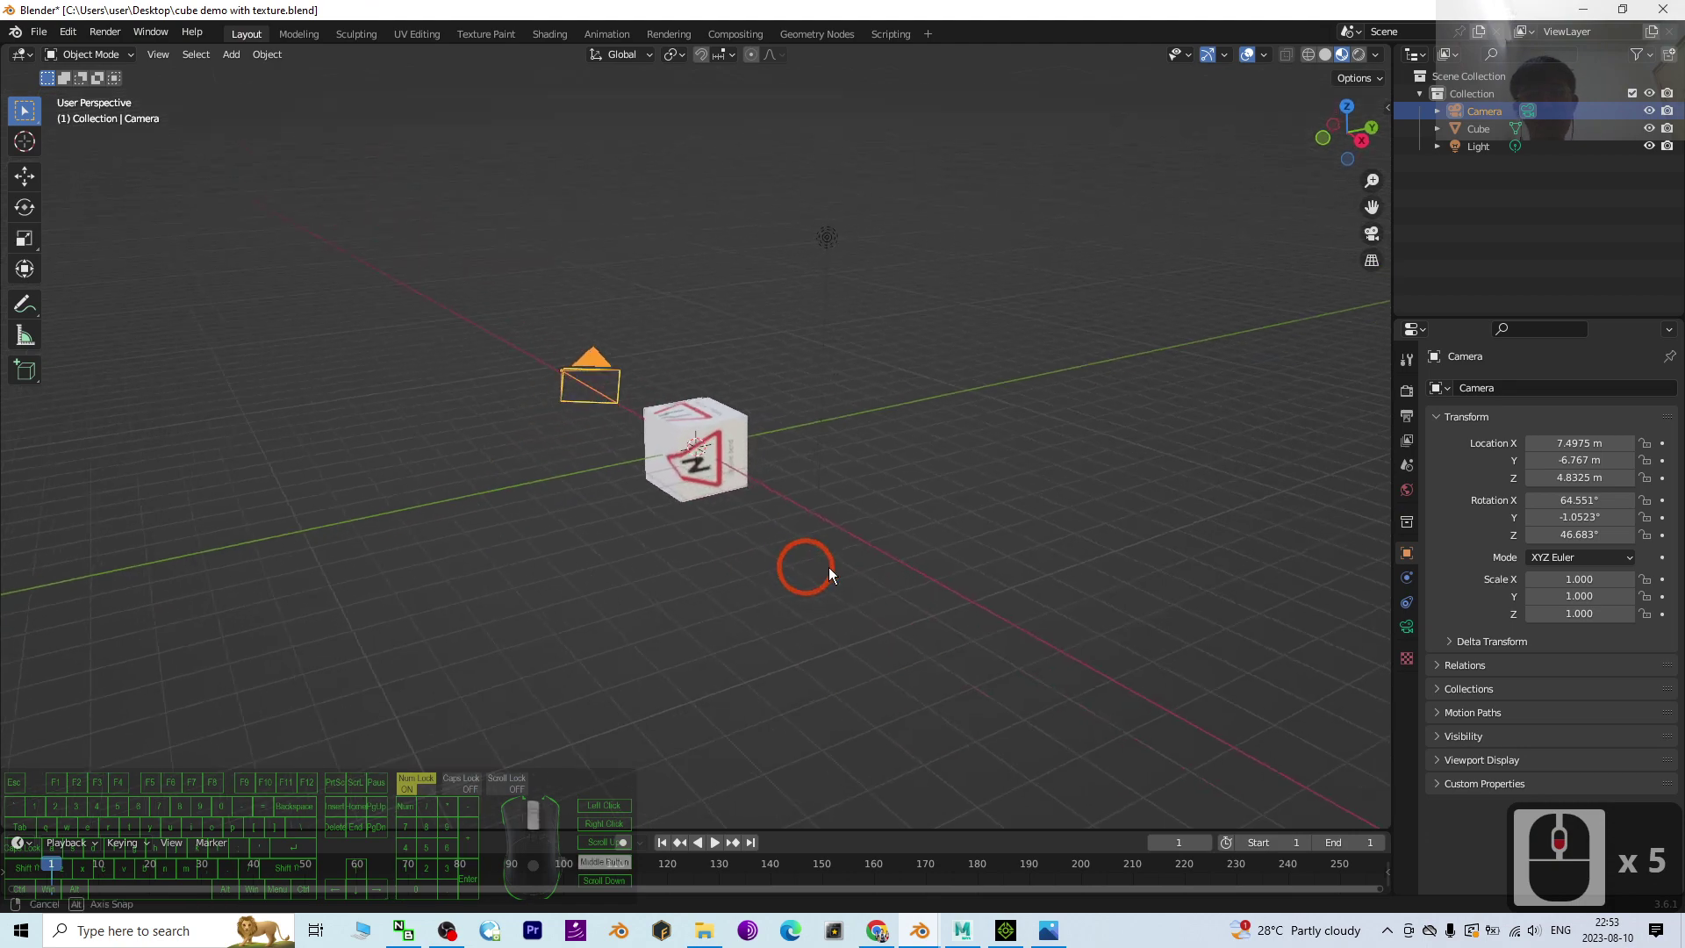
pyautogui.scroll(2, 777, 540)
pyautogui.scroll(4, 799, 465)
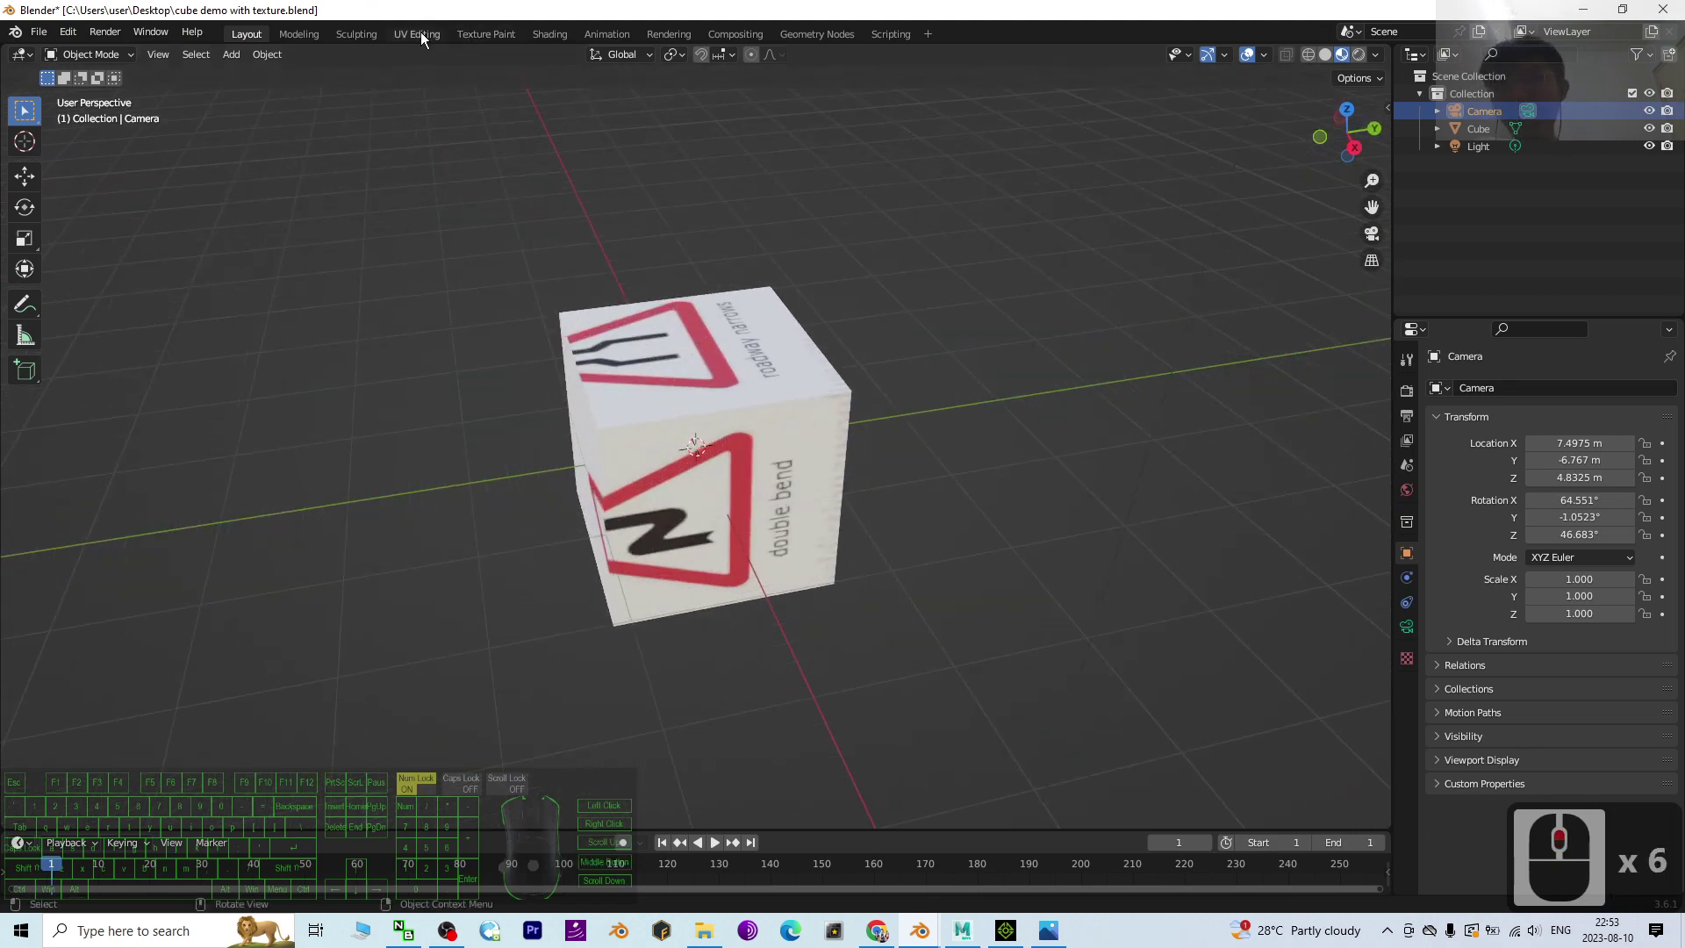
pyautogui.click(596, 37)
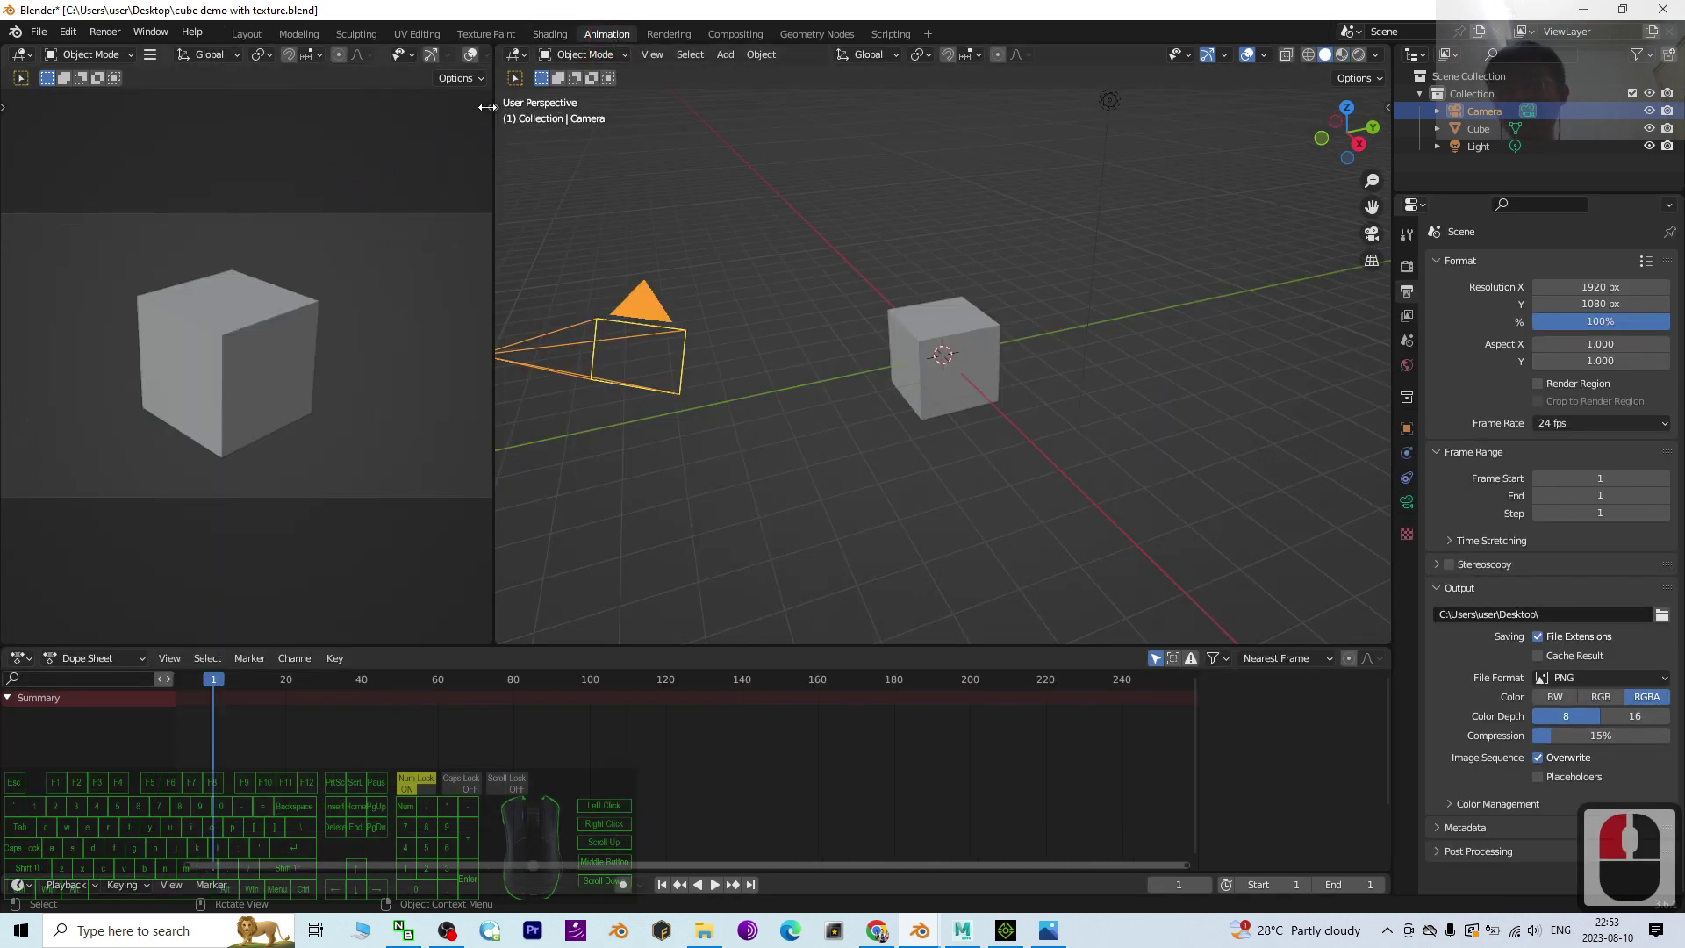
# Widen the camera view, show it in Material Preview, and move the camera slightly.
pyautogui.moveTo(487, 107)
pyautogui.mouseDown()
pyautogui.moveTo(622, 168)
pyautogui.moveTo(751, 120)
pyautogui.mouseUp()
pyautogui.click(703, 57)
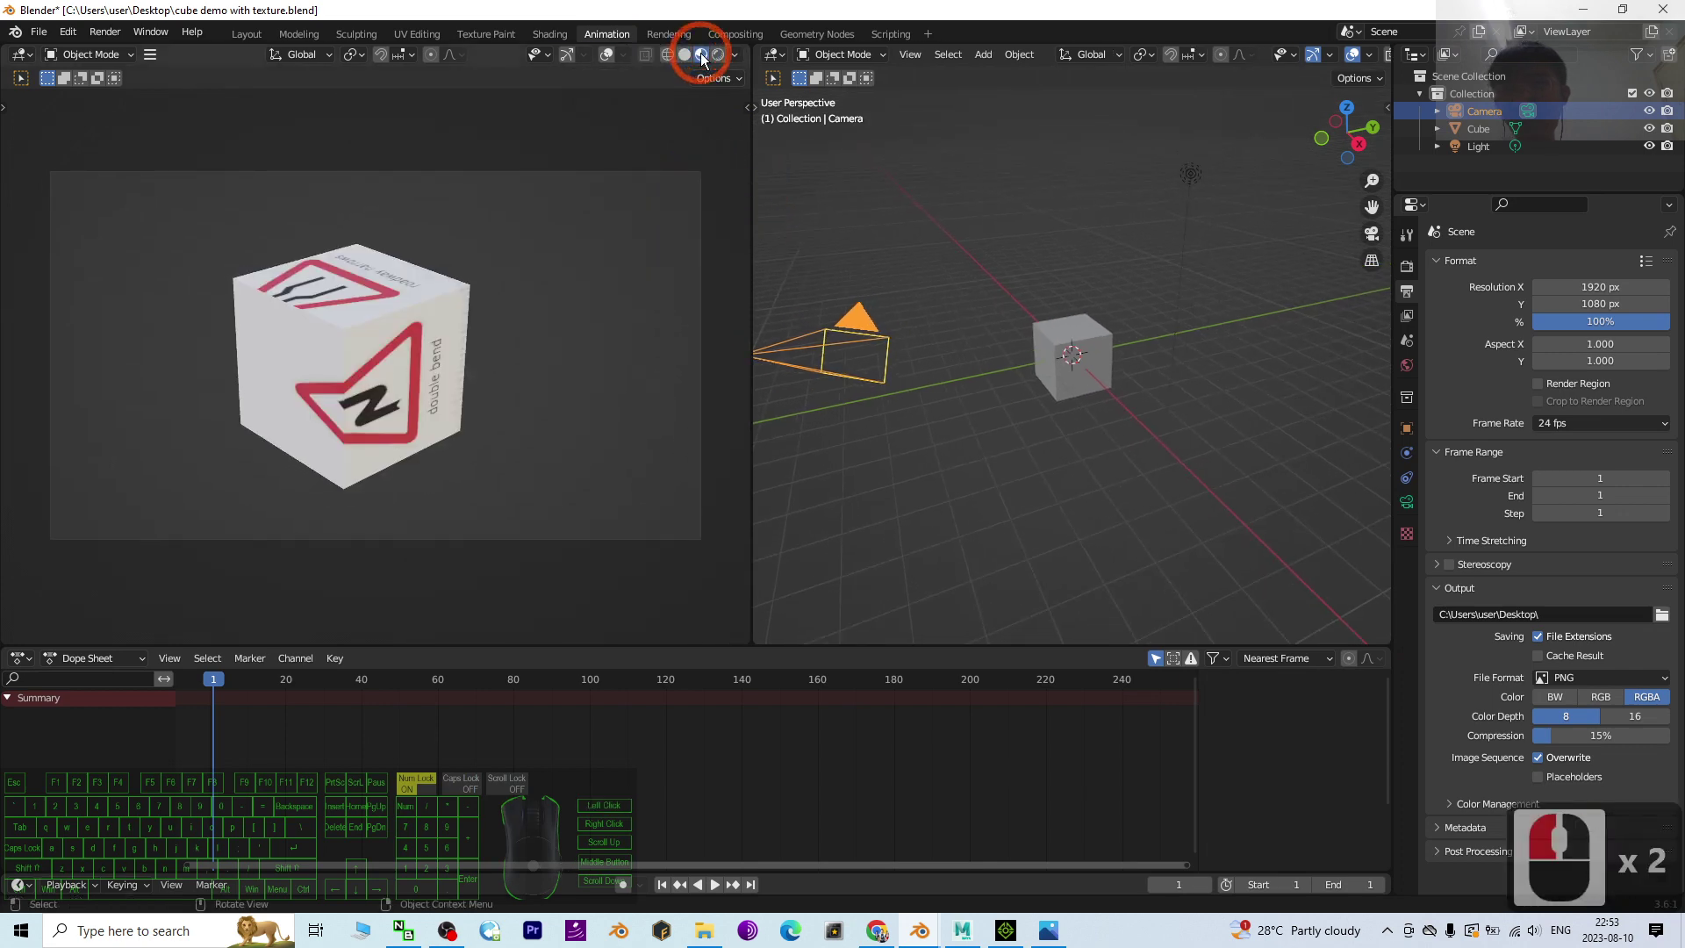
pyautogui.click(864, 339)
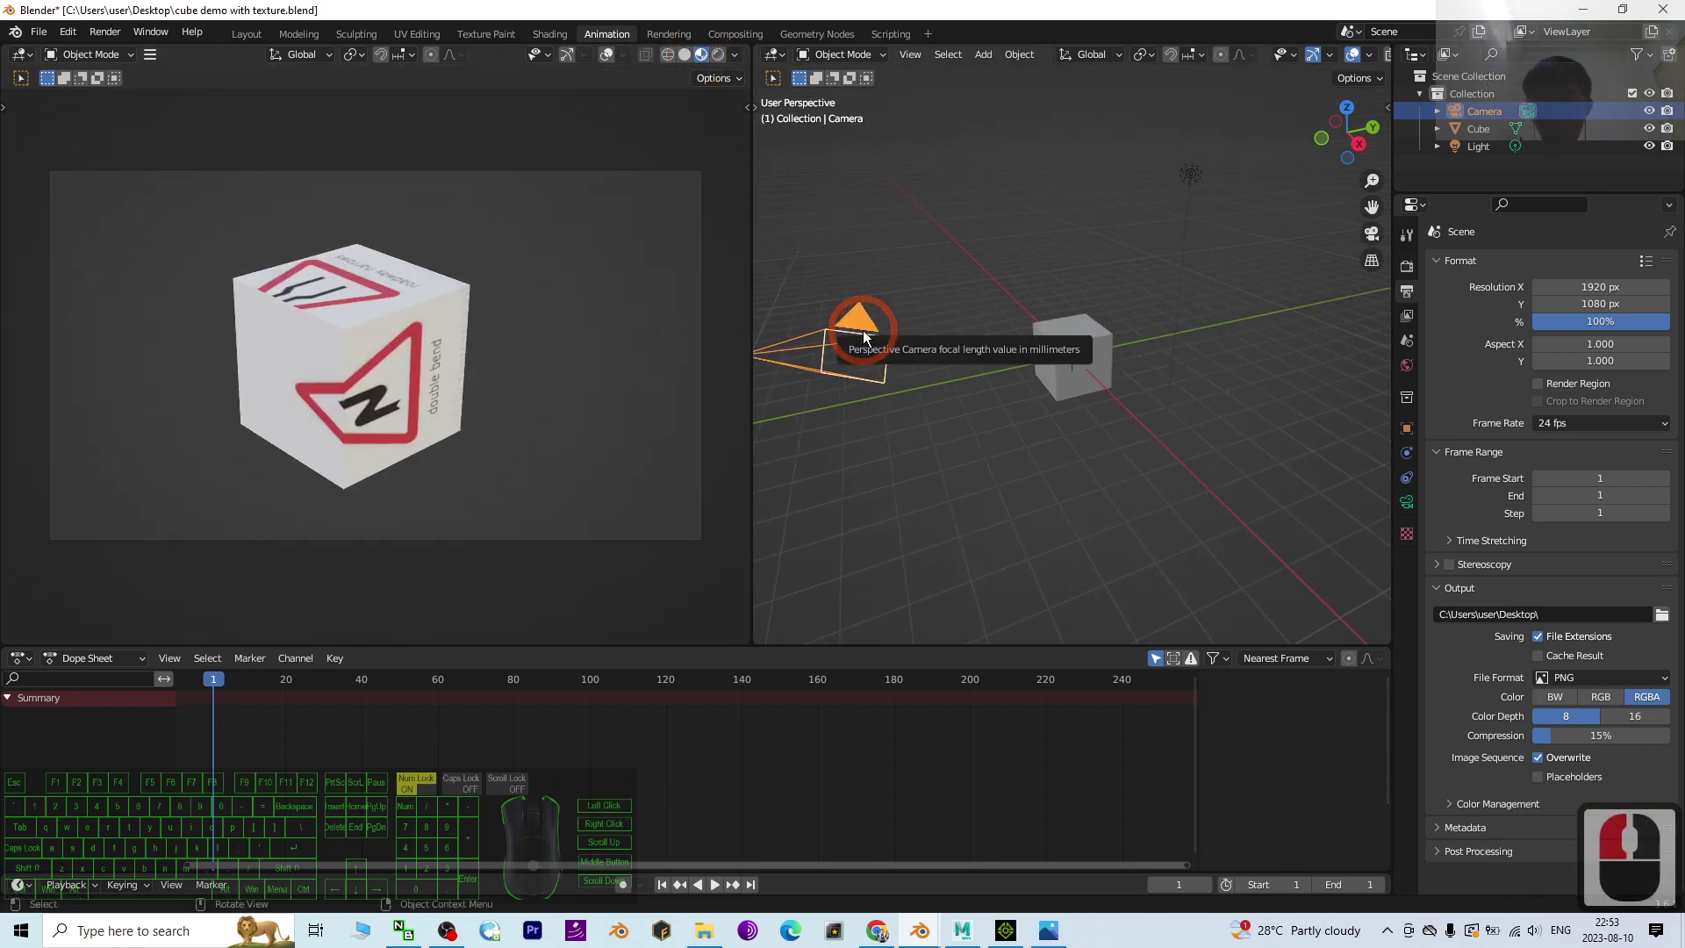
pyautogui.press('g')
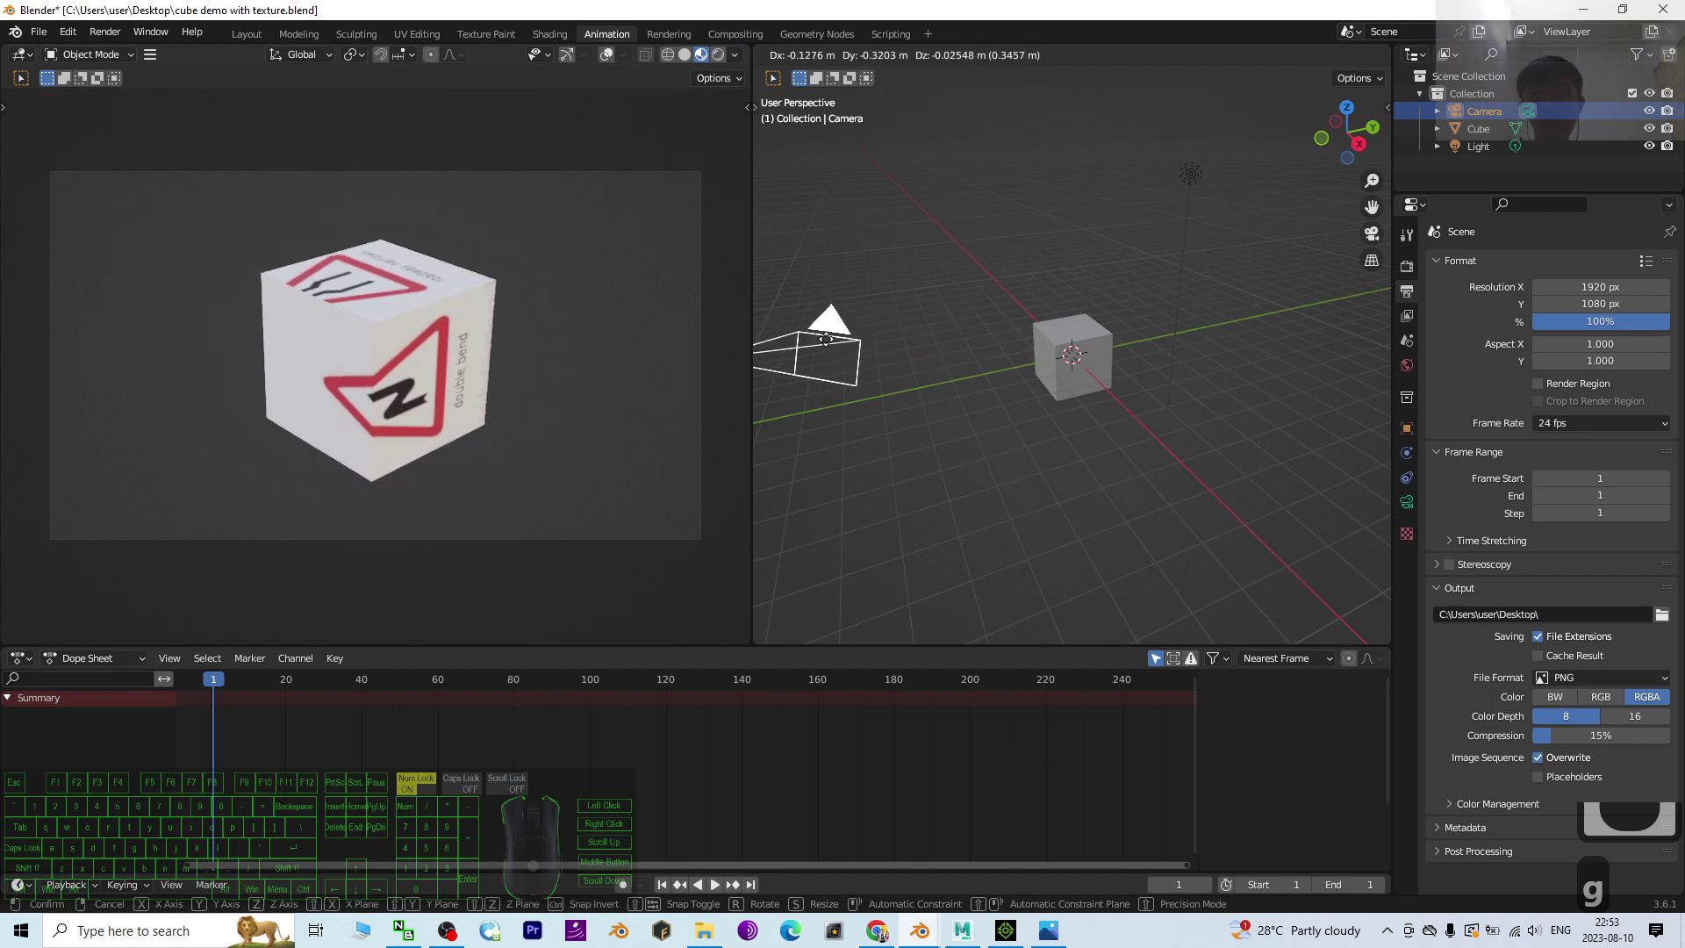
pyautogui.click(825, 338)
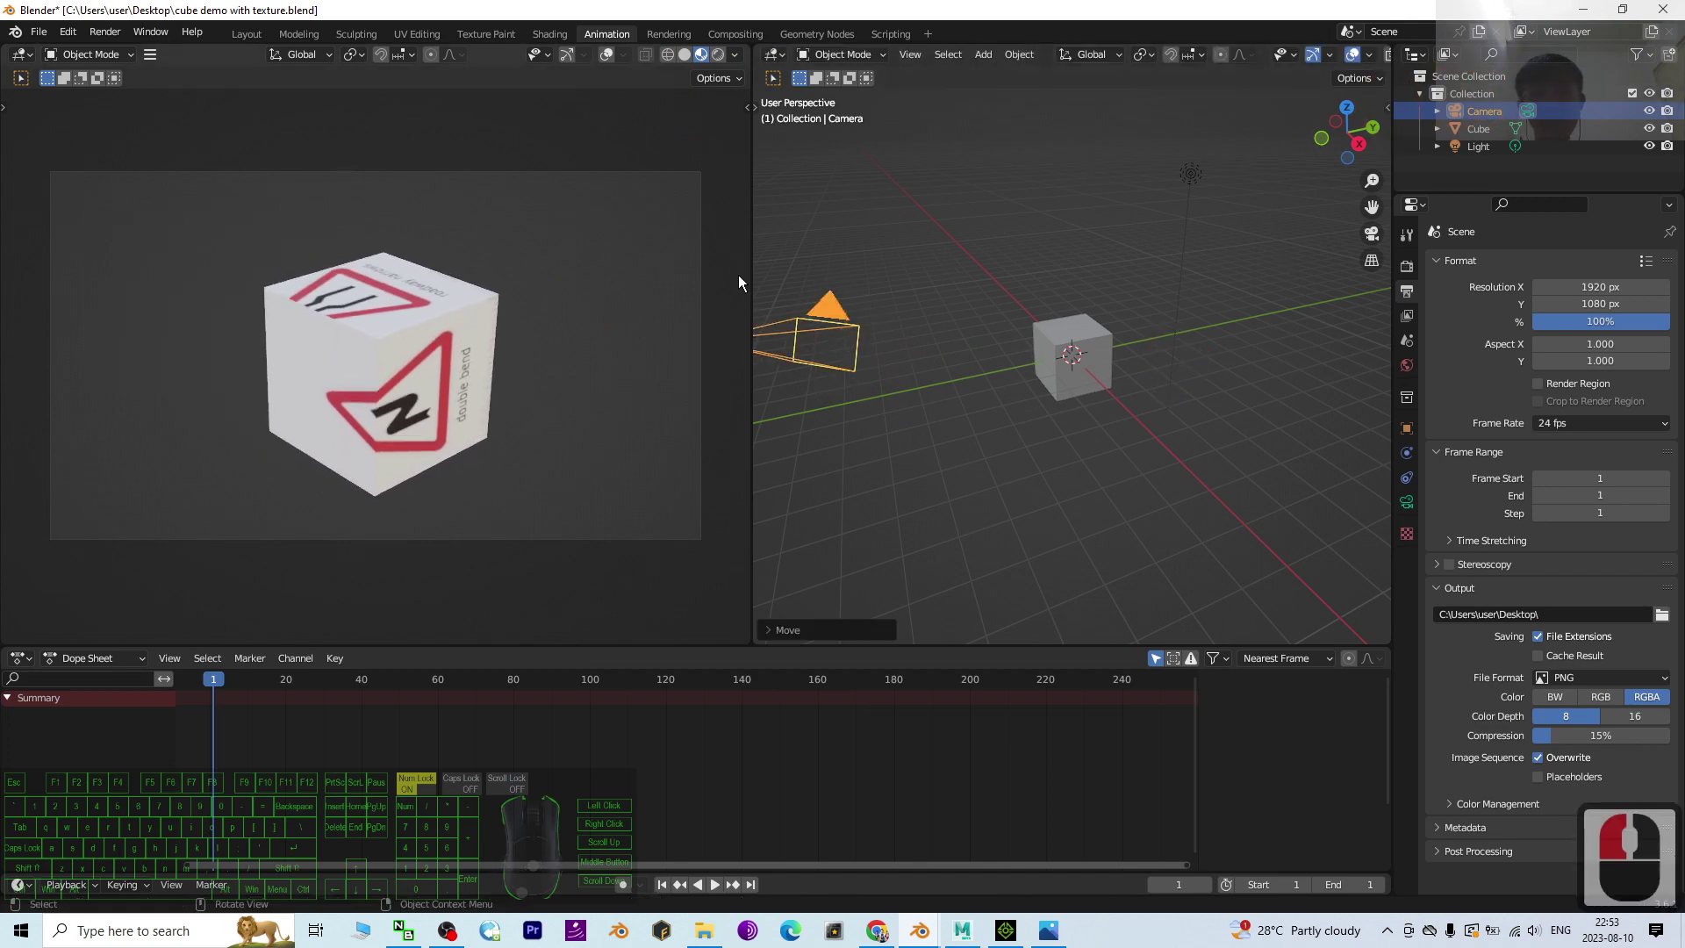
# Widen the main view again and toggle its shading to rendered and back to Material Preview.
pyautogui.moveTo(750, 280); pyautogui.dragTo(520, 277)
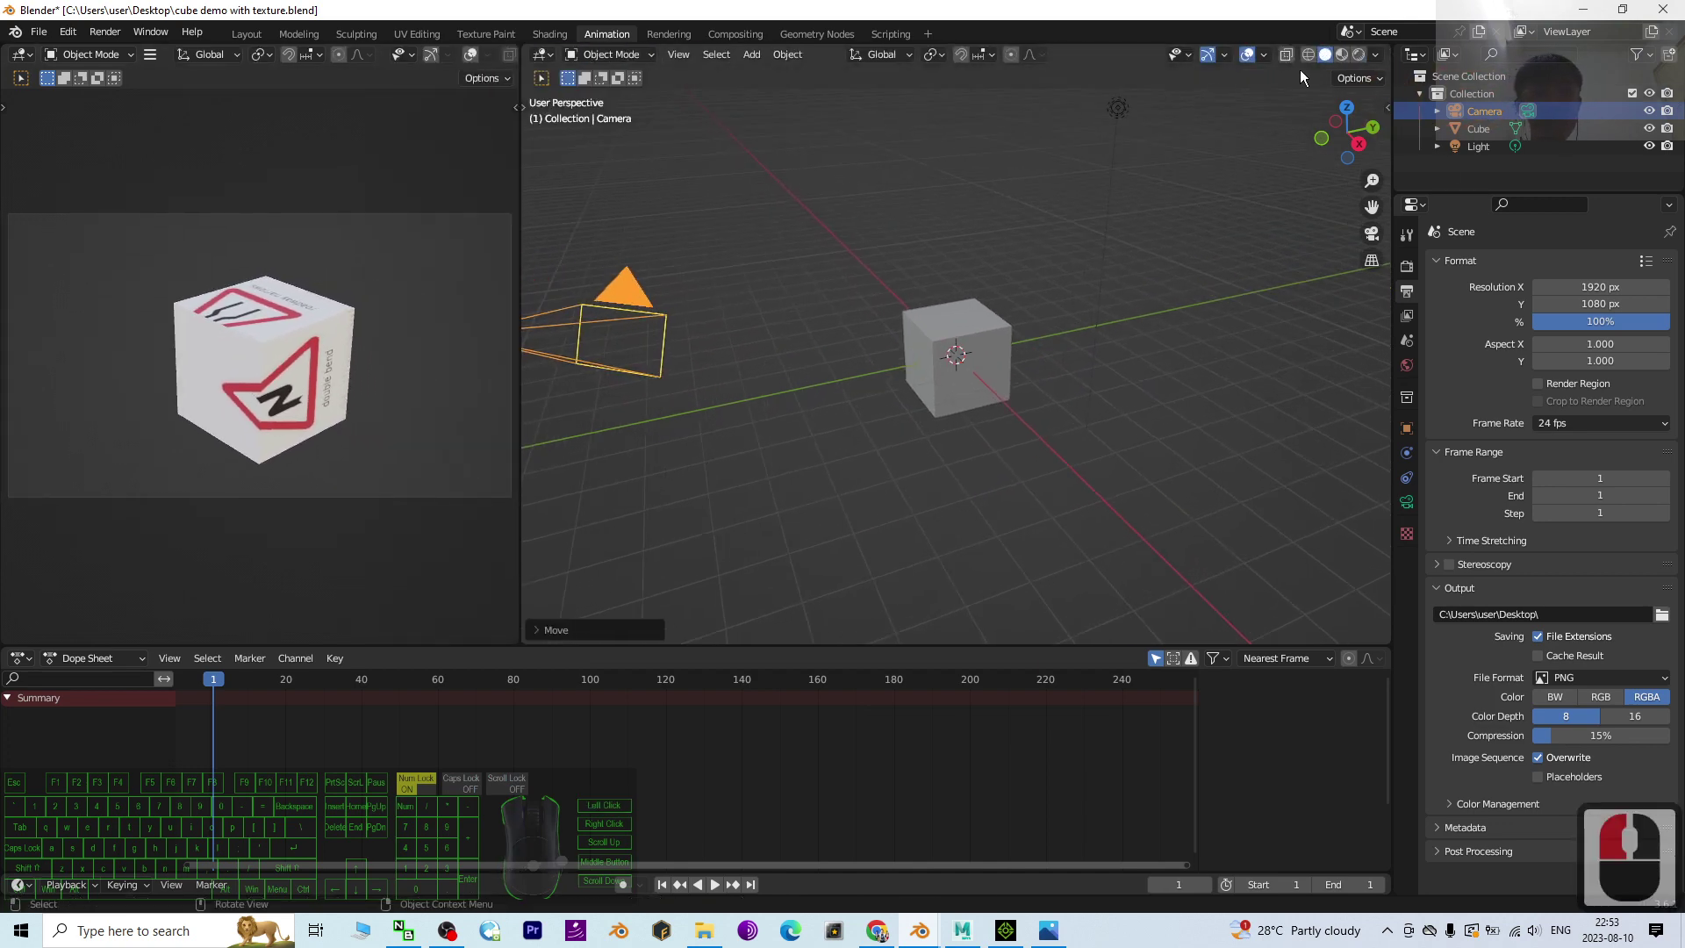
pyautogui.click(1341, 54)
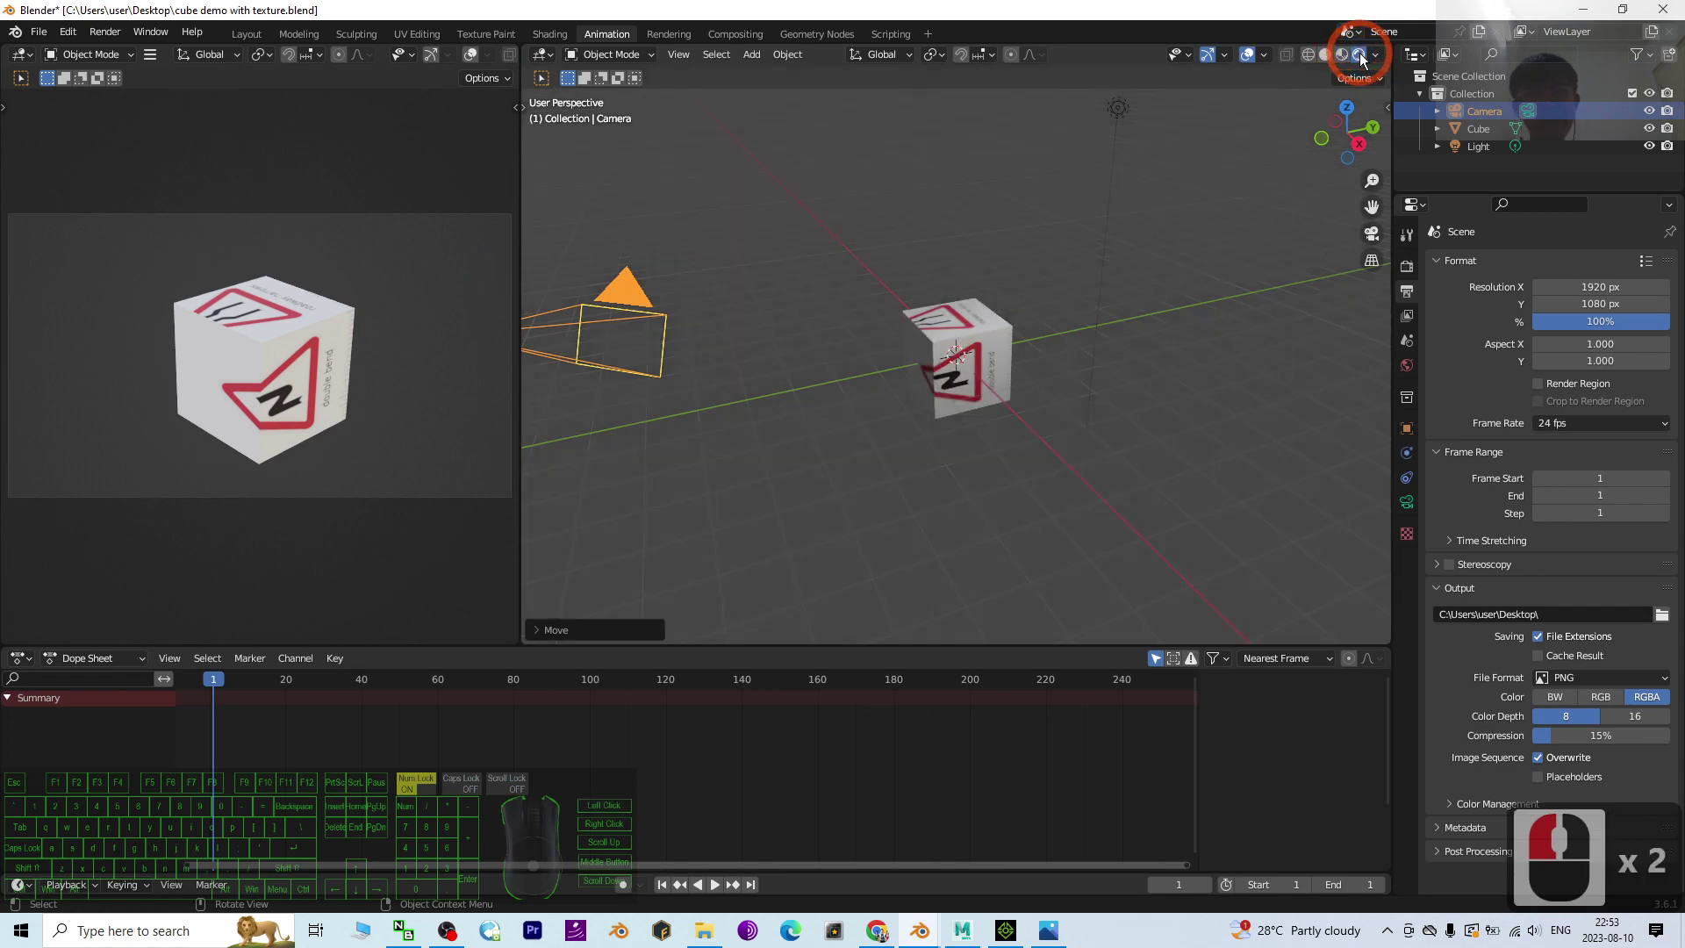
pyautogui.click(1342, 55)
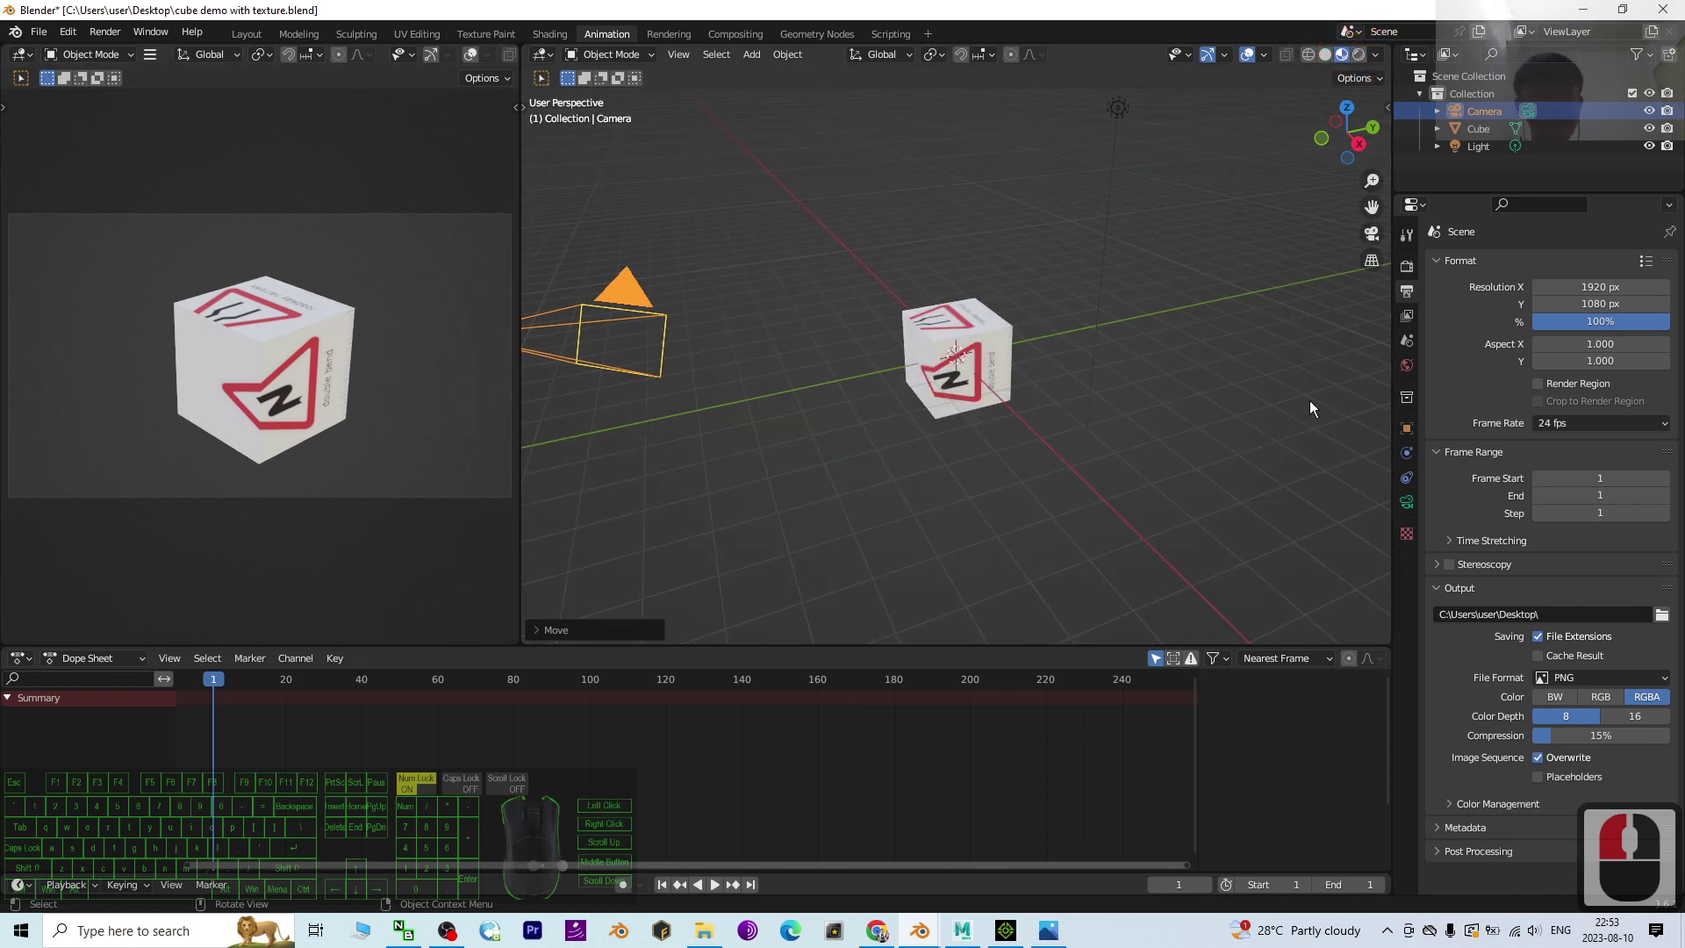